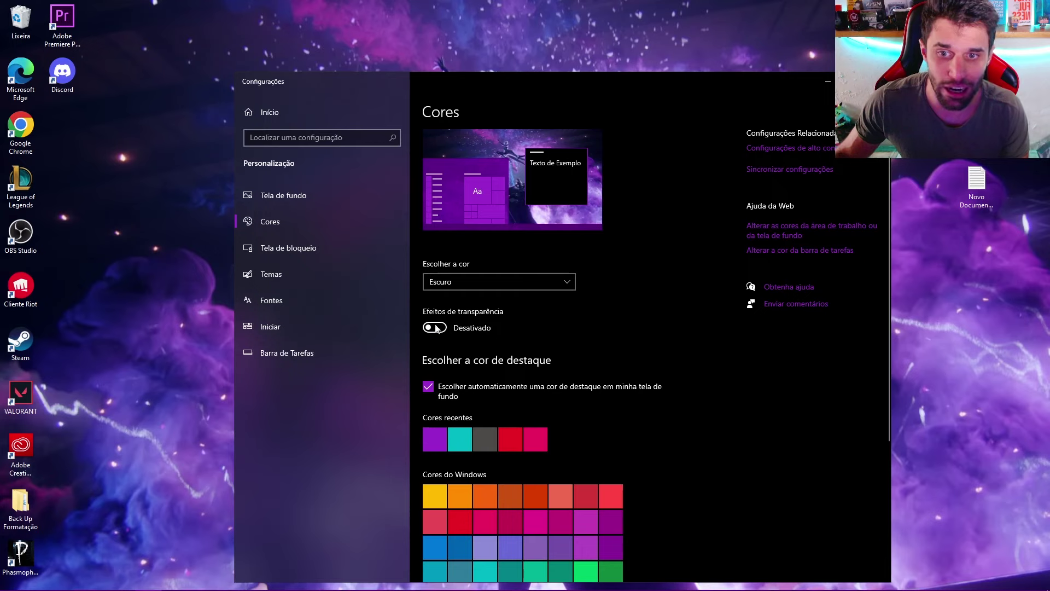
Step: Turn the transparency effects on and back off in the color settings
left_click(442, 331)
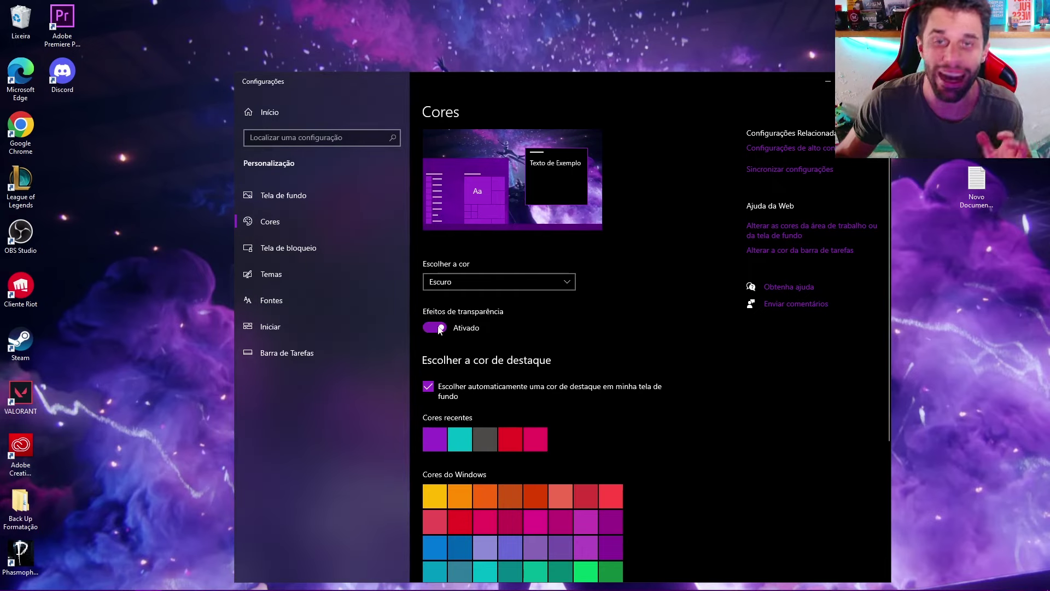
left_click(438, 330)
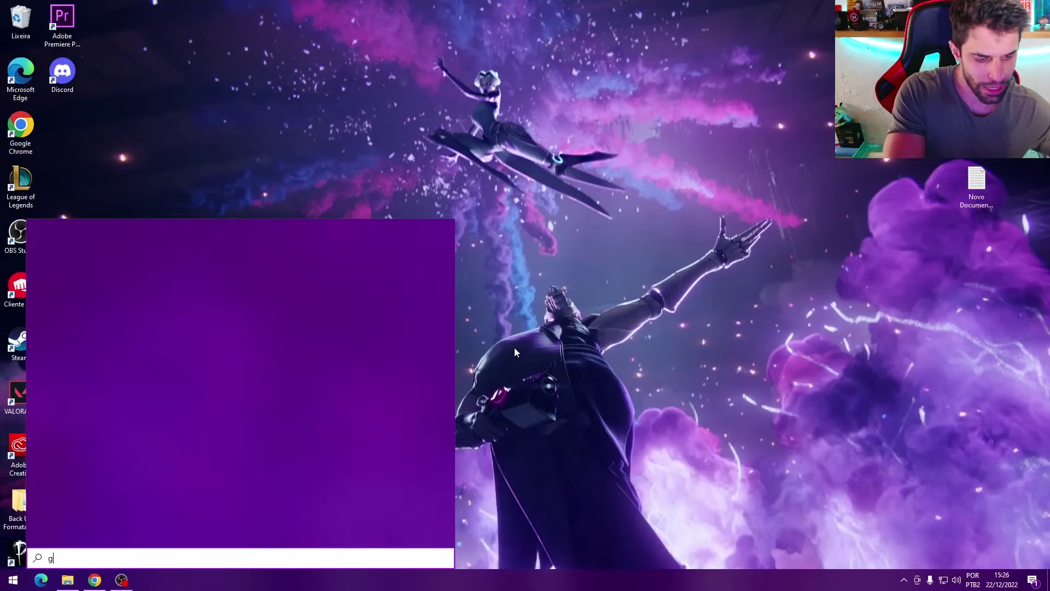
Step: Search Windows for "gerenciador de tarefas", open Gerenciador de Tarefas and reposition its window on the desktop
type("erenci")
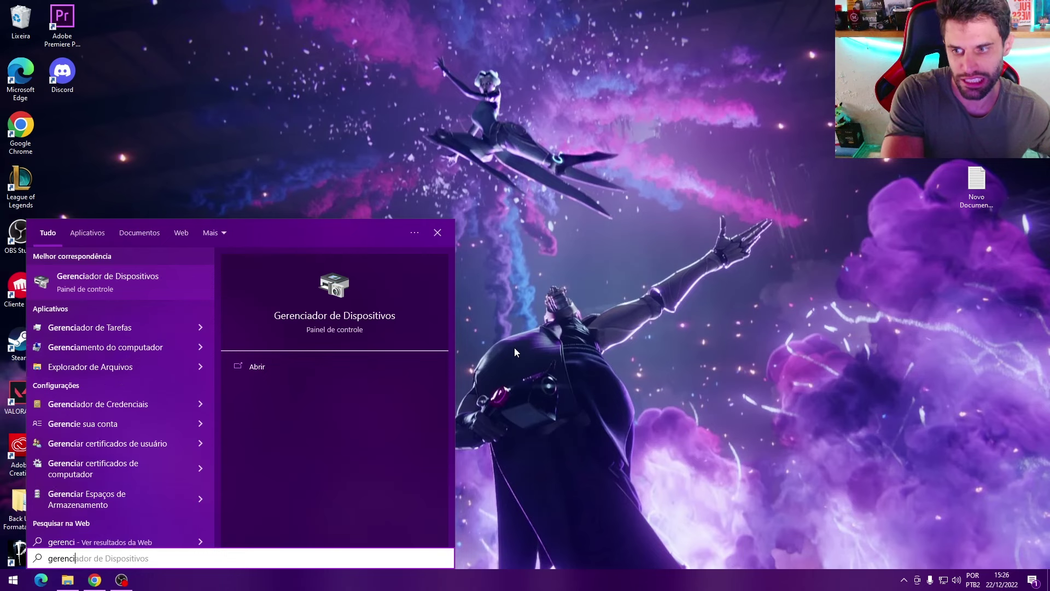
type("ador de ta")
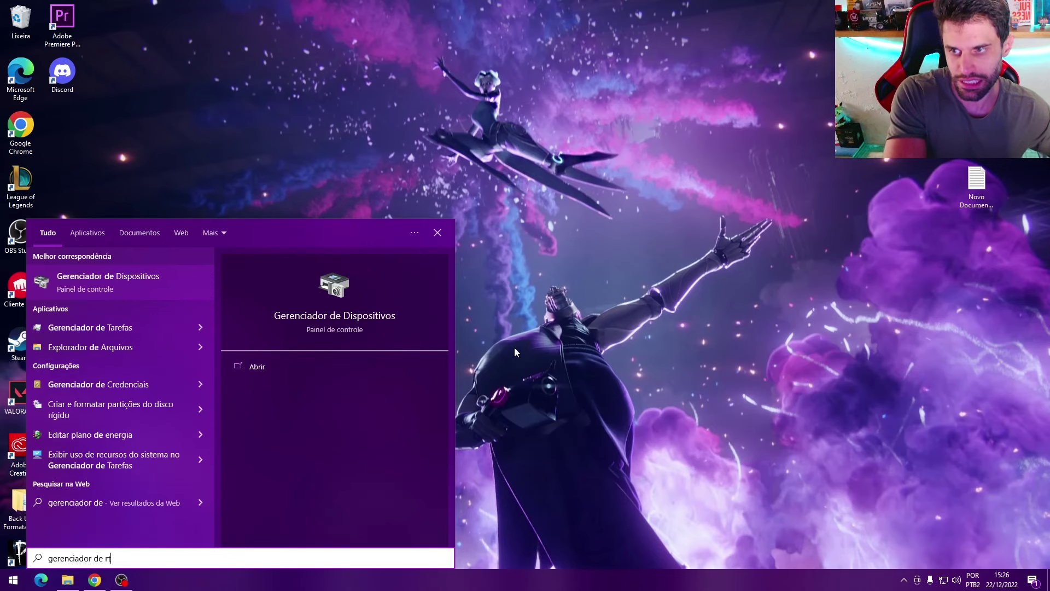
type("refas")
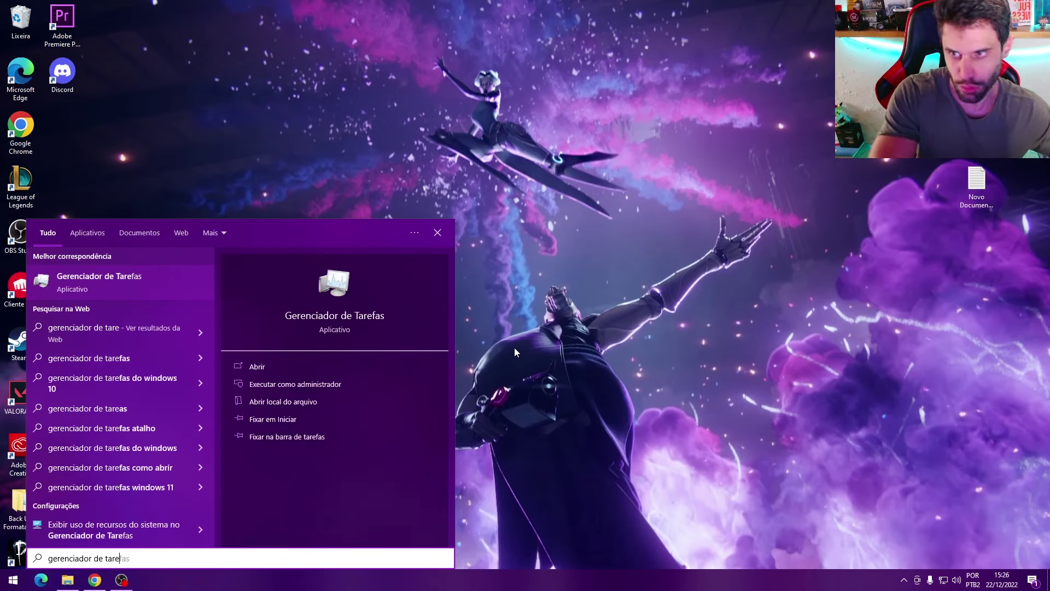
left_click(101, 290)
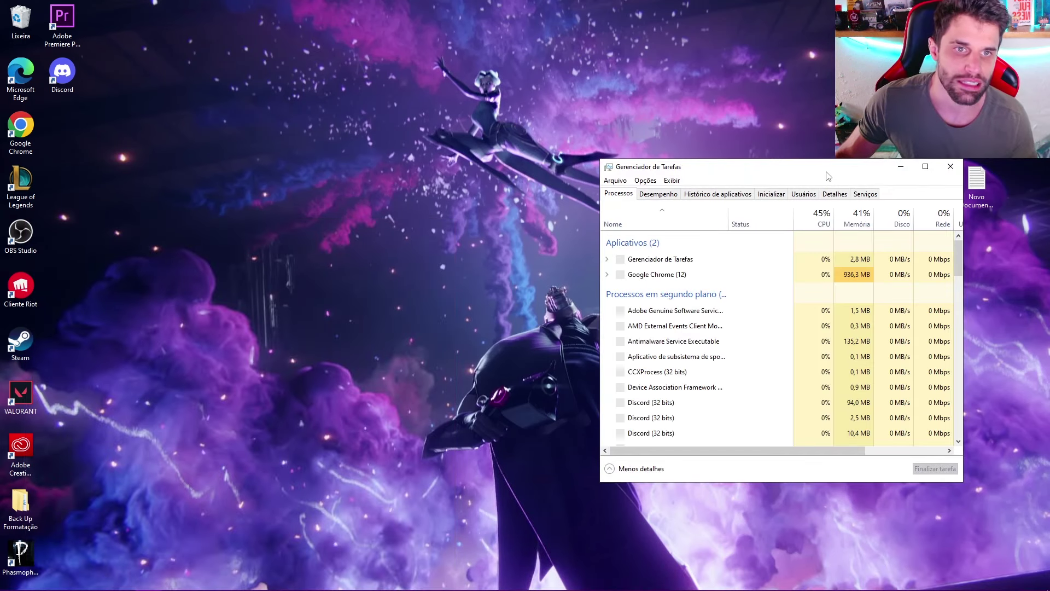
left_click_drag(829, 168, 564, 147)
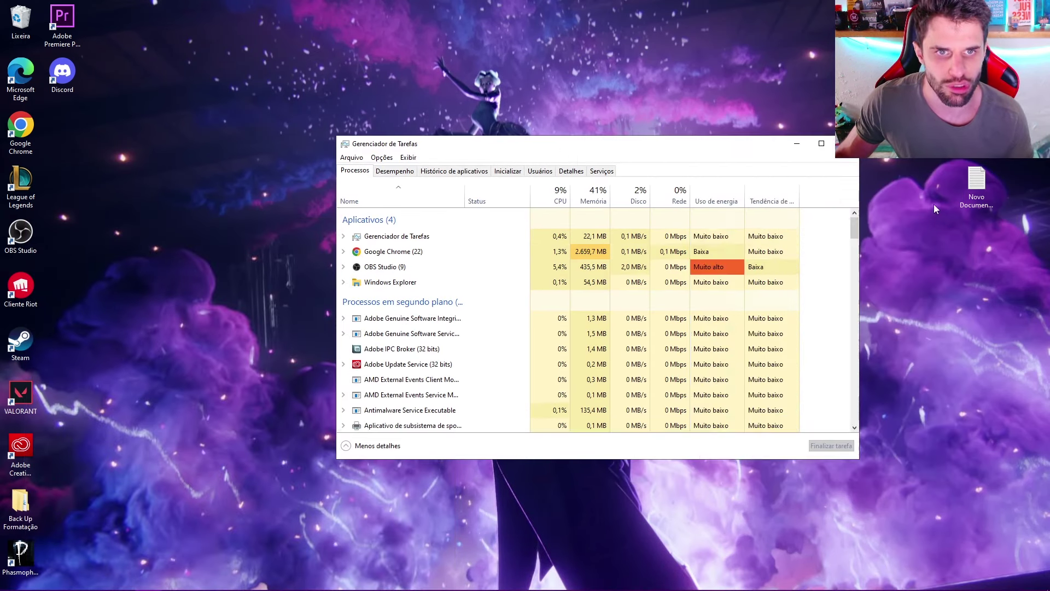
key("super+shift+Up")
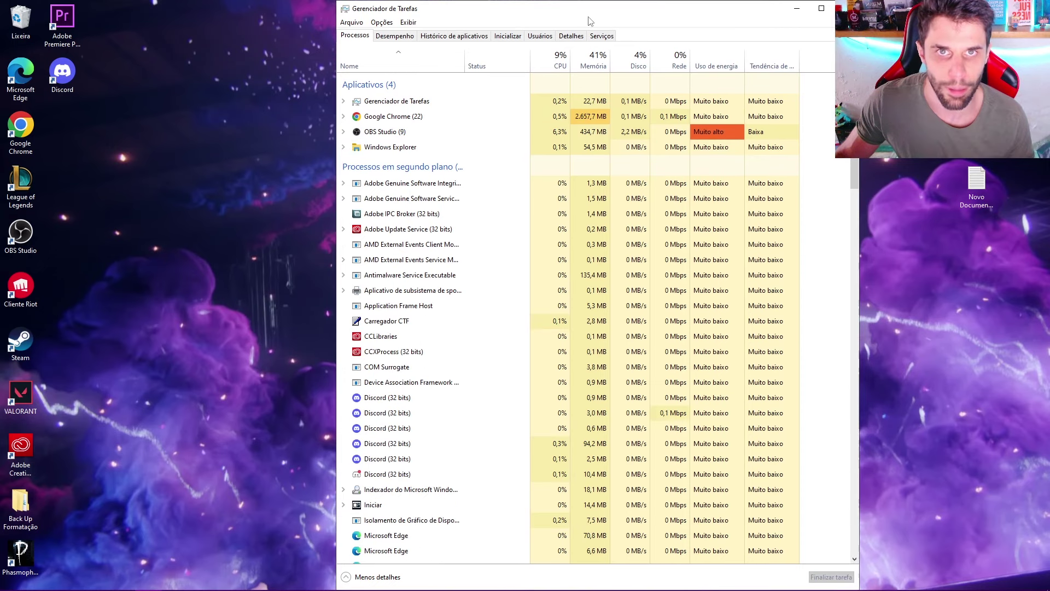
left_click_drag(509, 48, 506, 92)
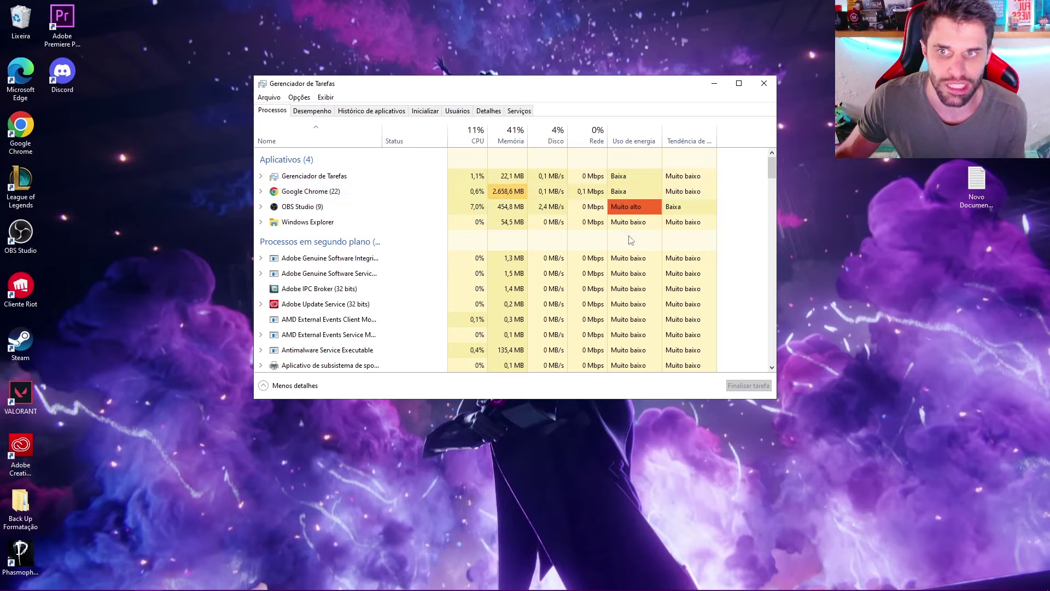
scroll(462, 285, "down", 1)
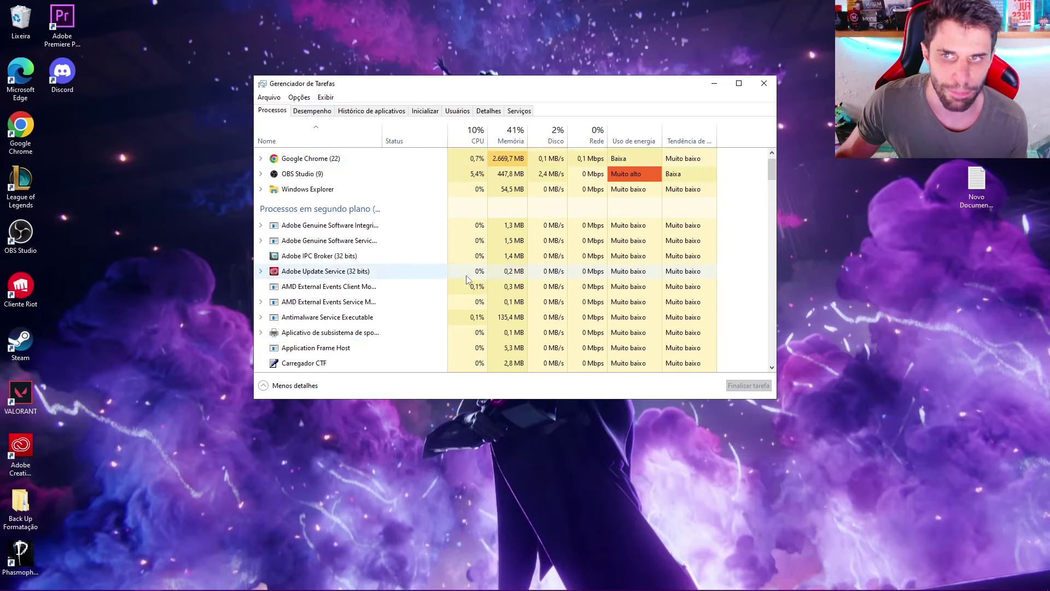
scroll(462, 257, "up", 1)
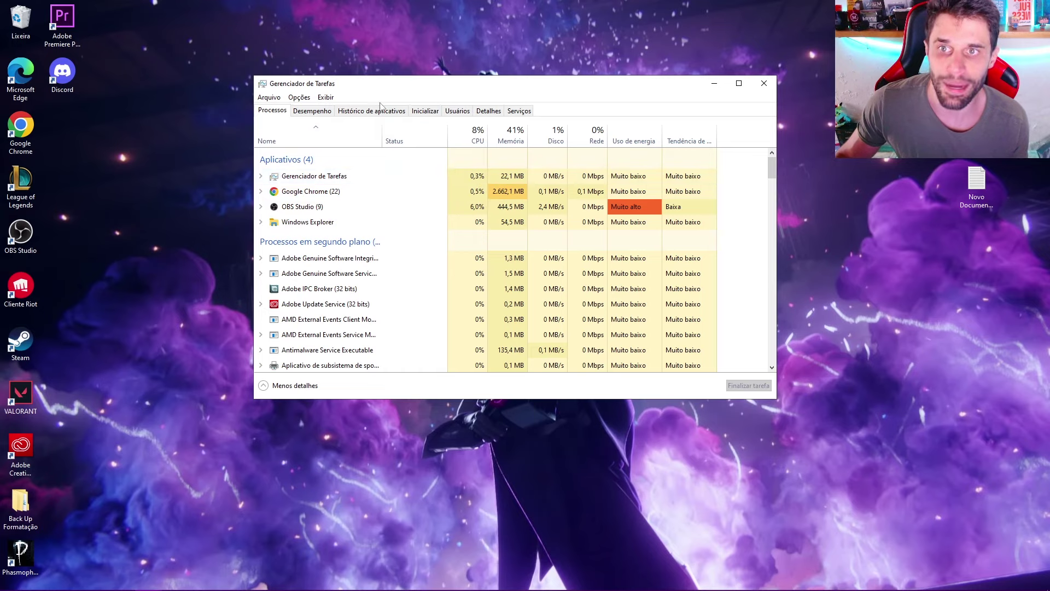
Step: Disable the startup programs Adobe Creative Cloud, Adobe GC Invoker Utility, Adobe Updater Startup Utility and CCXProcess
left_click(427, 112)
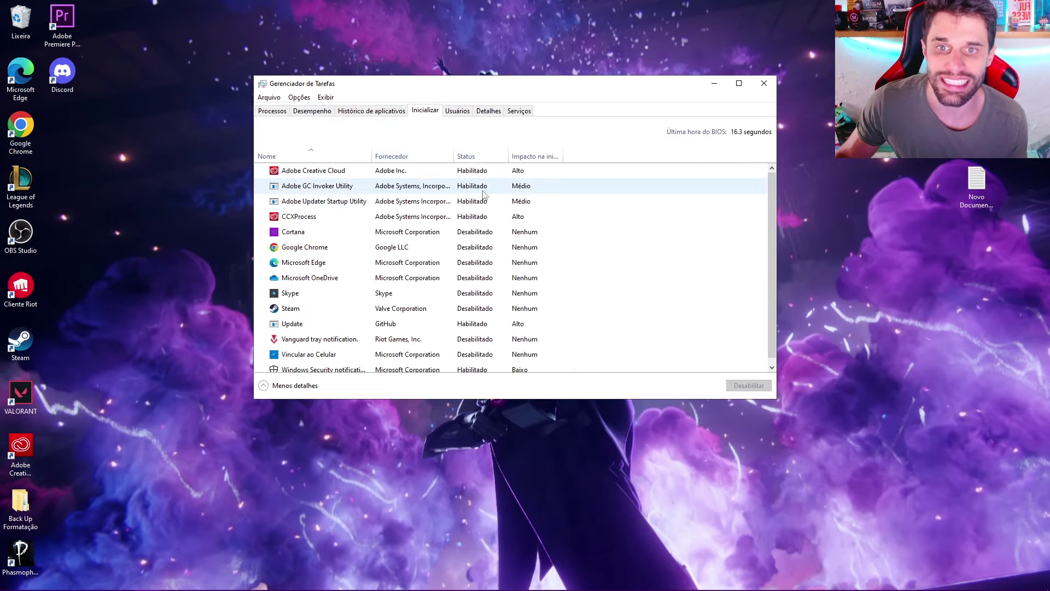
scroll(495, 243, "up", 1)
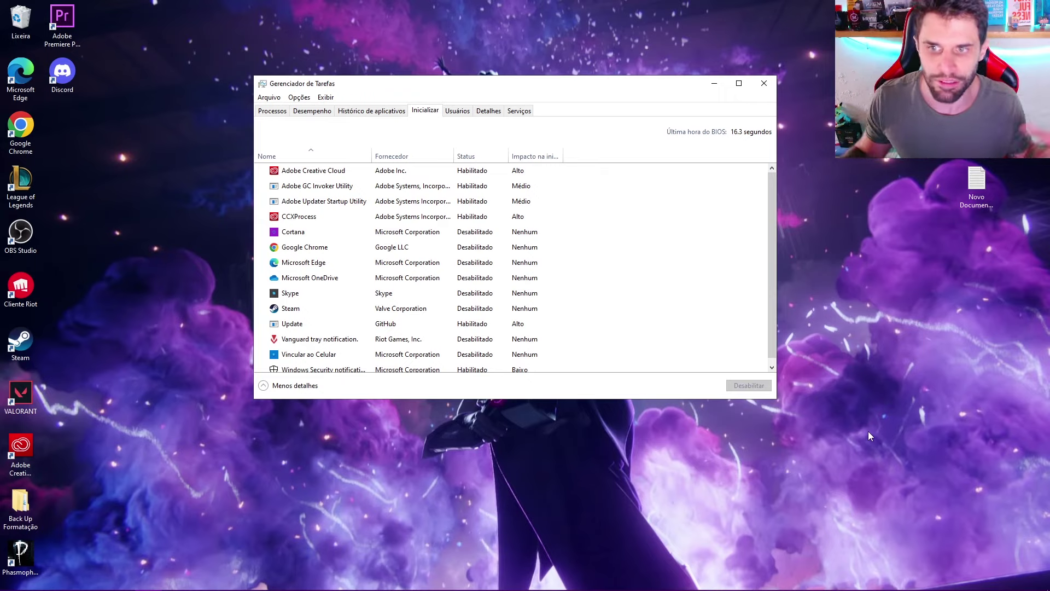
scroll(459, 226, "down", 1)
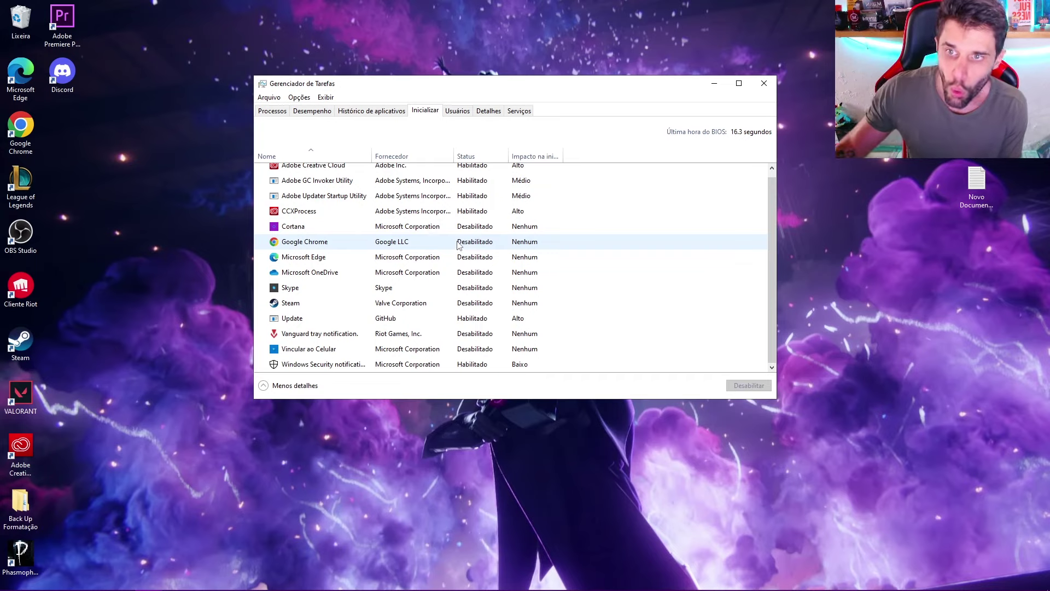
scroll(416, 274, "up", 1)
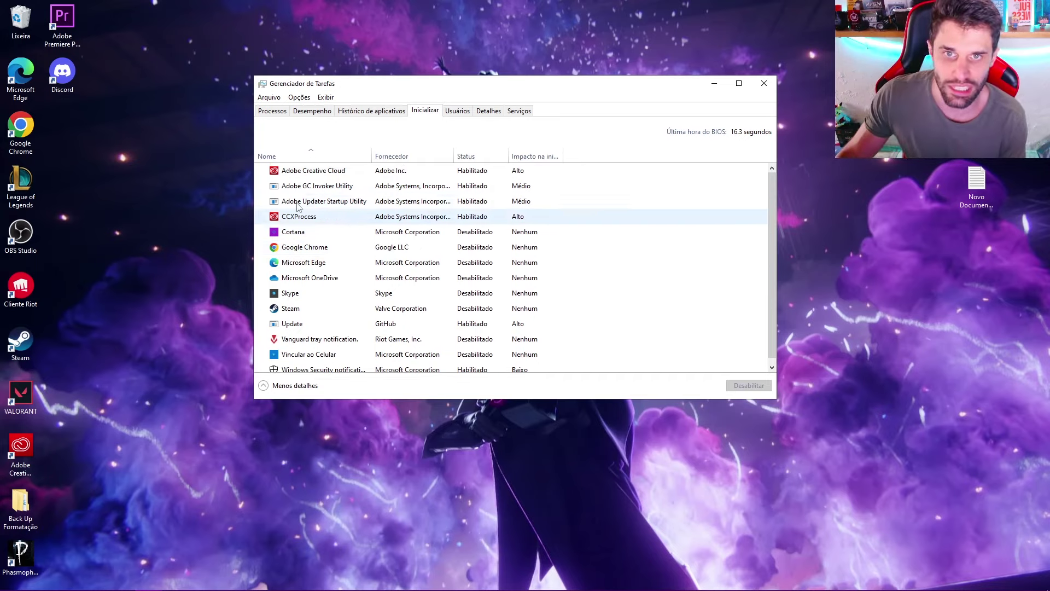
right_click(475, 173)
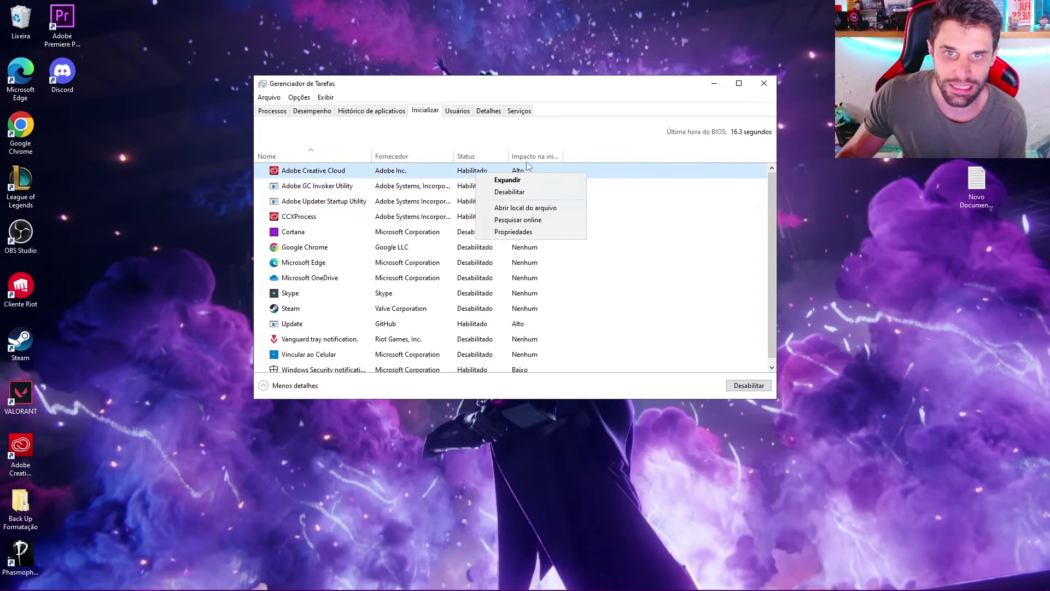
left_click(516, 196)
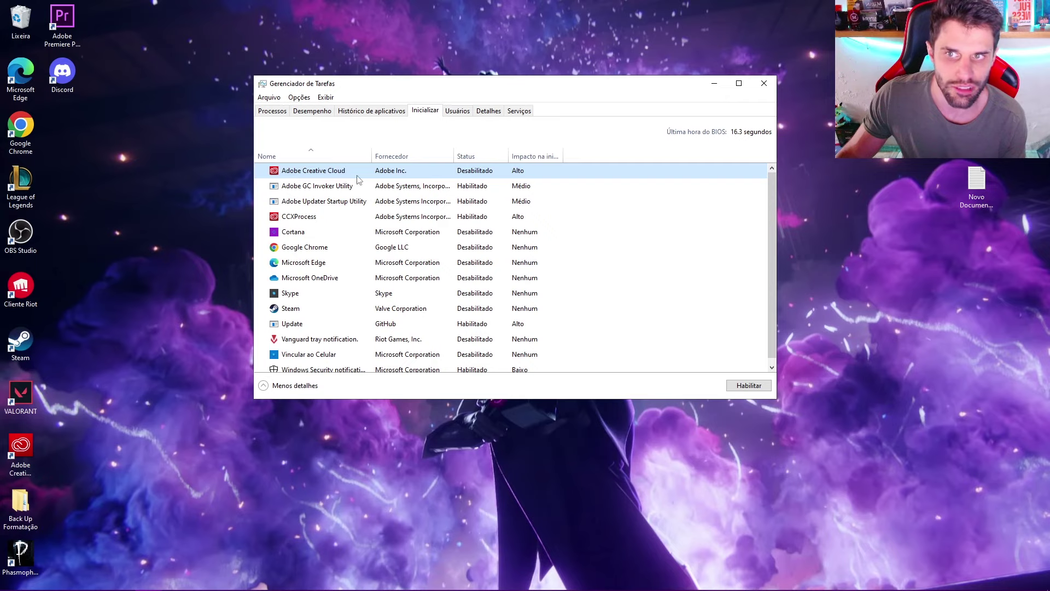
right_click(405, 187)
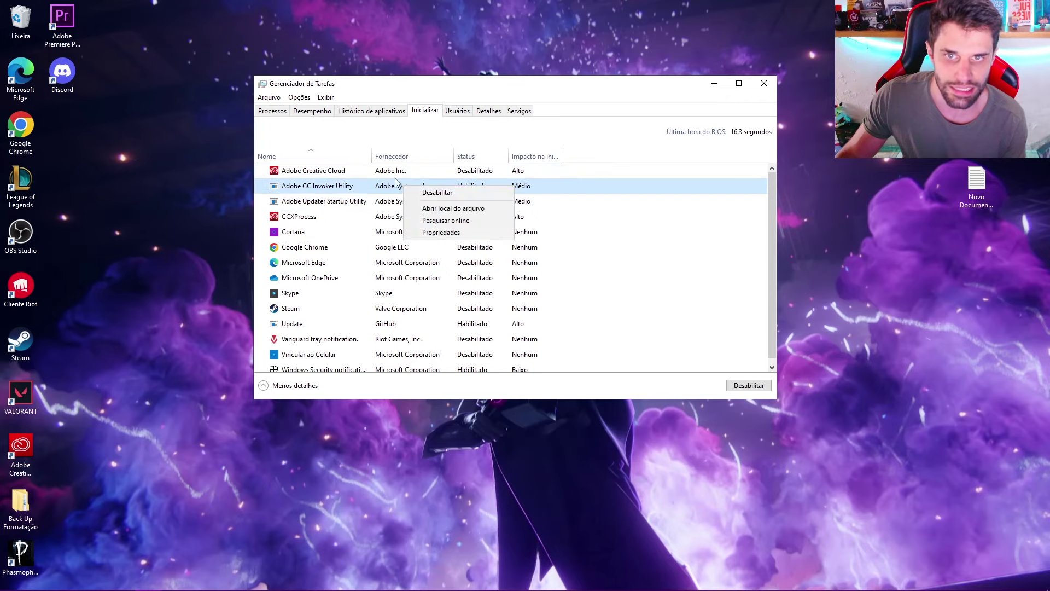
left_click(422, 193)
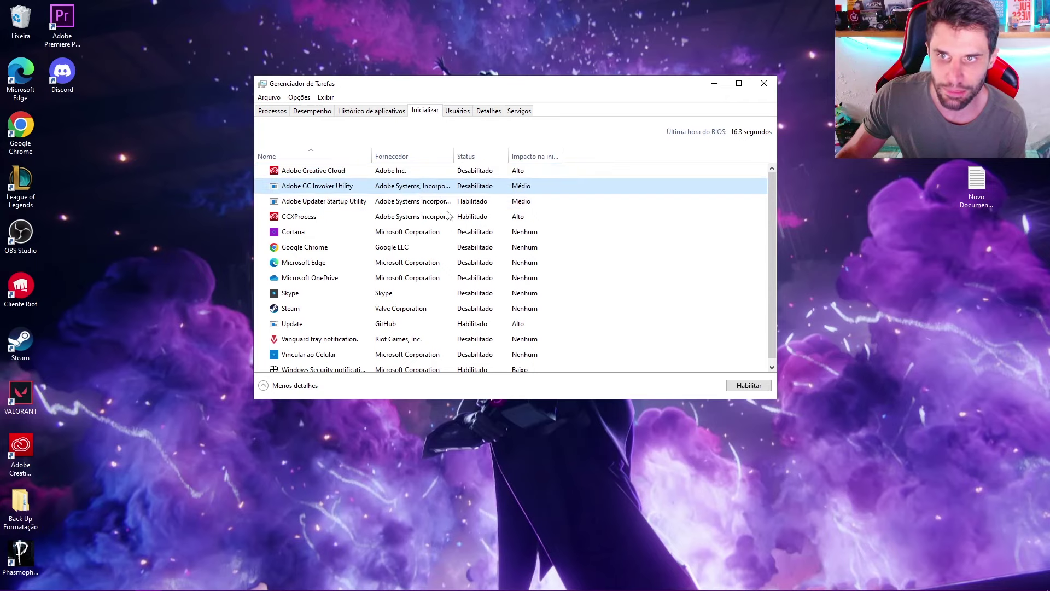
right_click(339, 204)
left_click(358, 211)
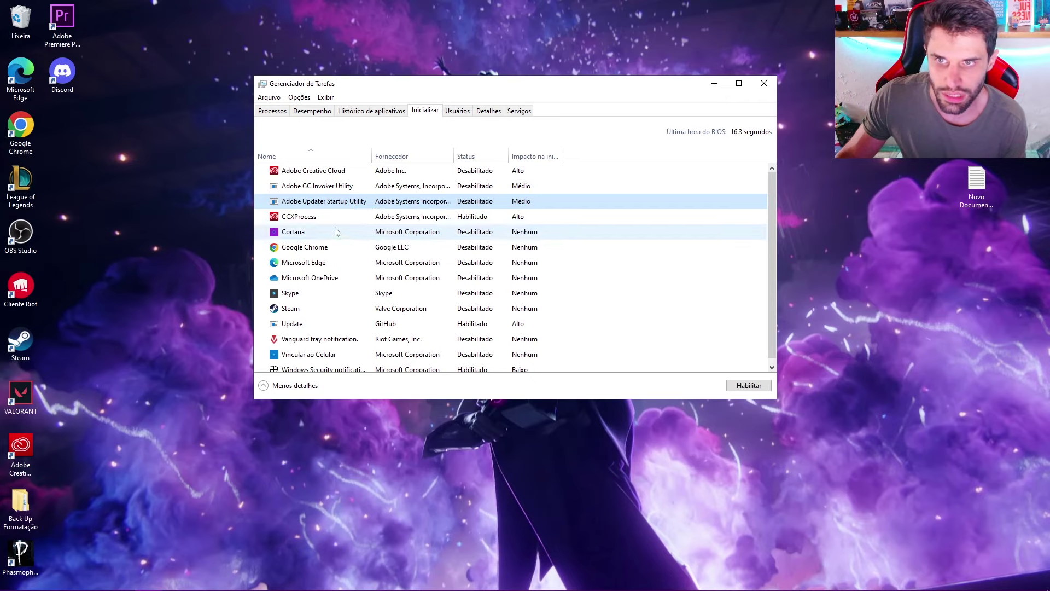
right_click(361, 217)
left_click(384, 234)
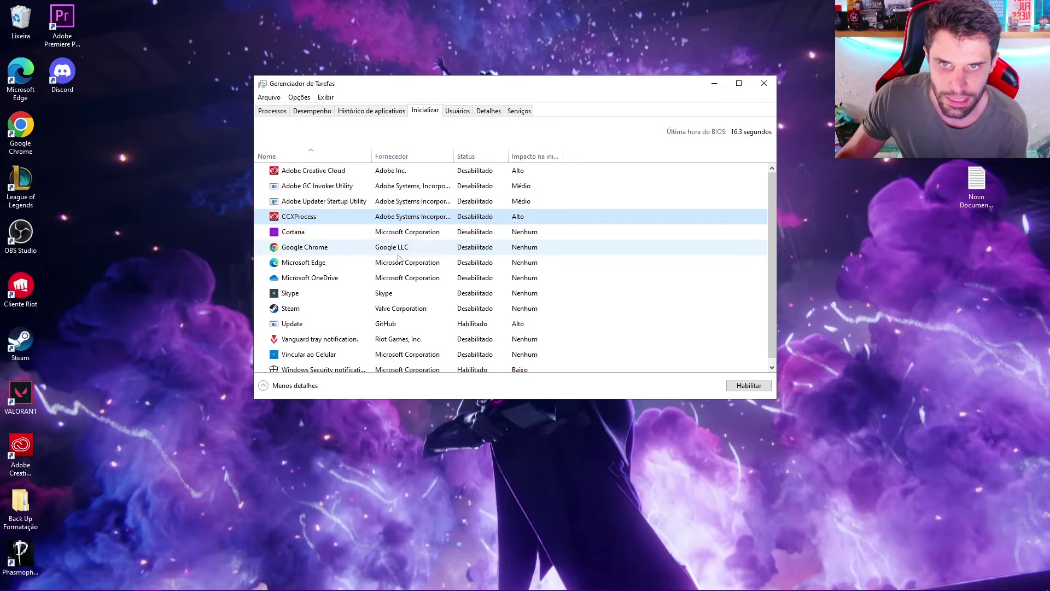
Step: Disable GitHub's Update entry among the startup programs and check the rest of the list
scroll(432, 279, "down", 1)
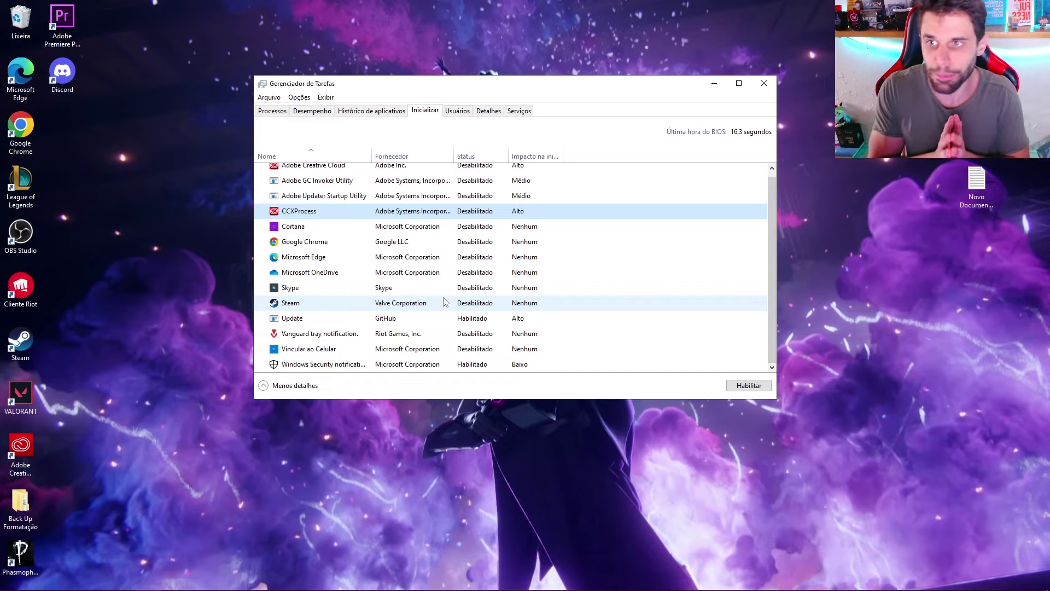
right_click(415, 317)
left_click(448, 338)
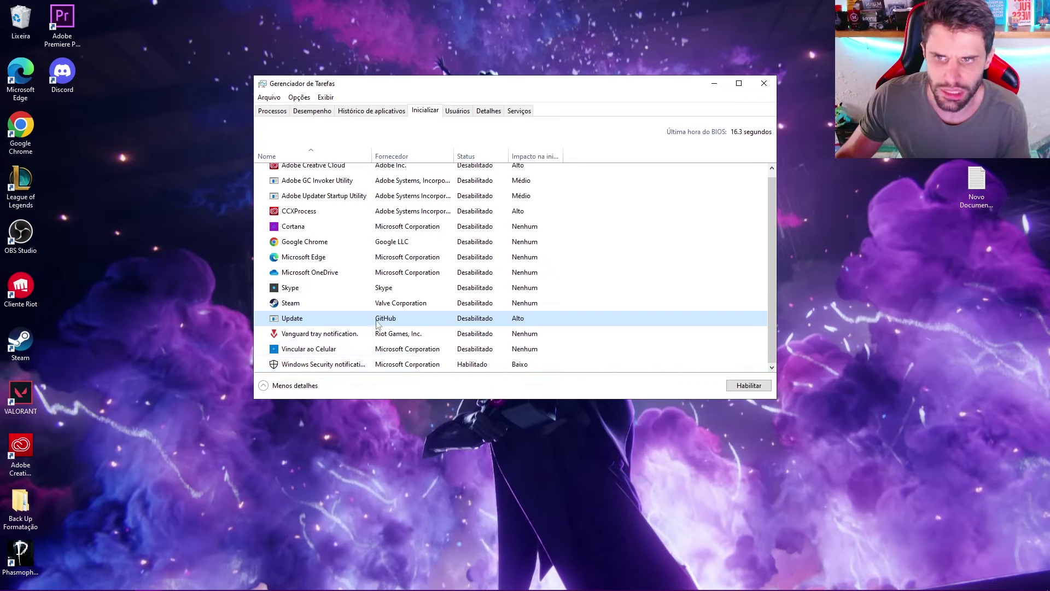
scroll(401, 328, "up", 1)
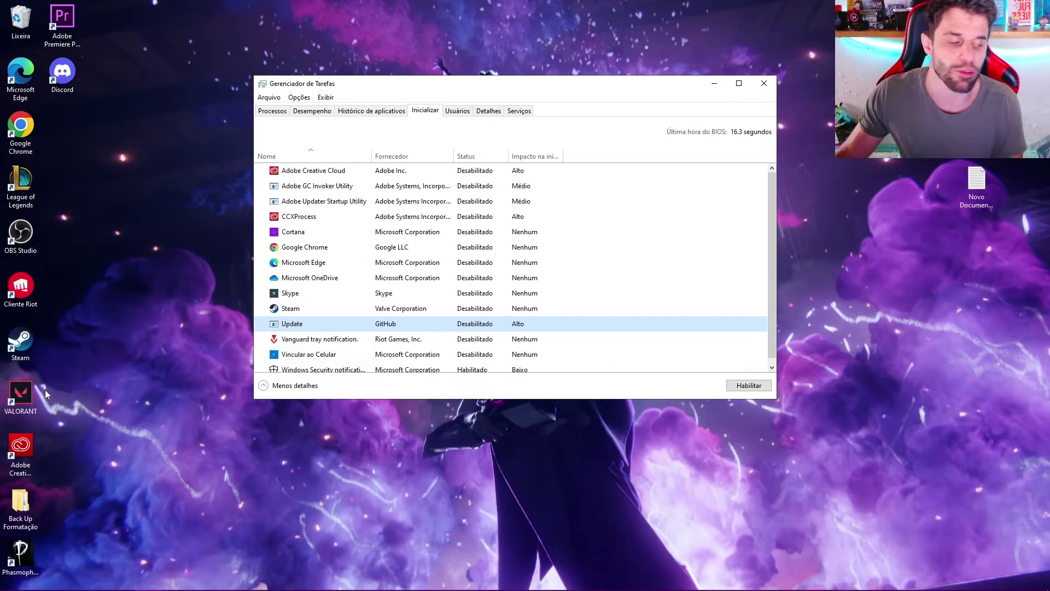
scroll(331, 338, "down", 1)
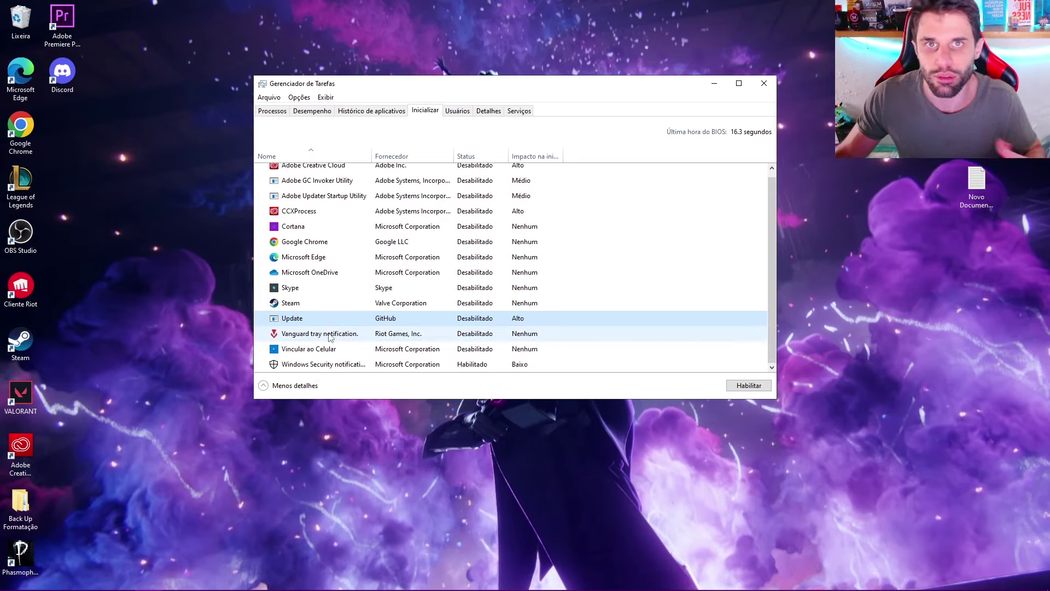
Step: Maximize the task manager and open the full Serviços console from its services list, maximized as well
left_click(272, 111)
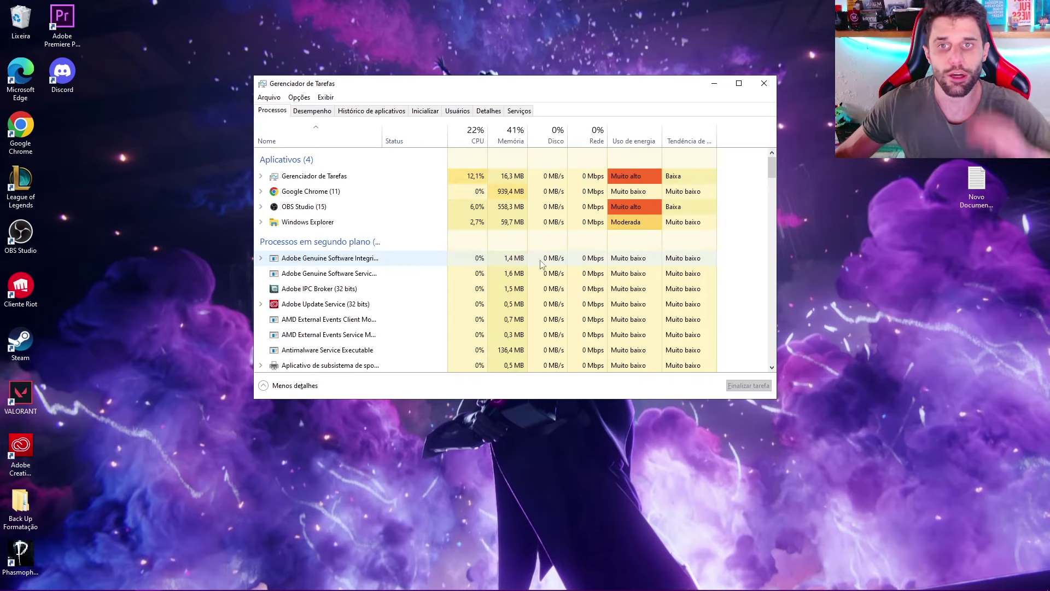
double_click(551, 83)
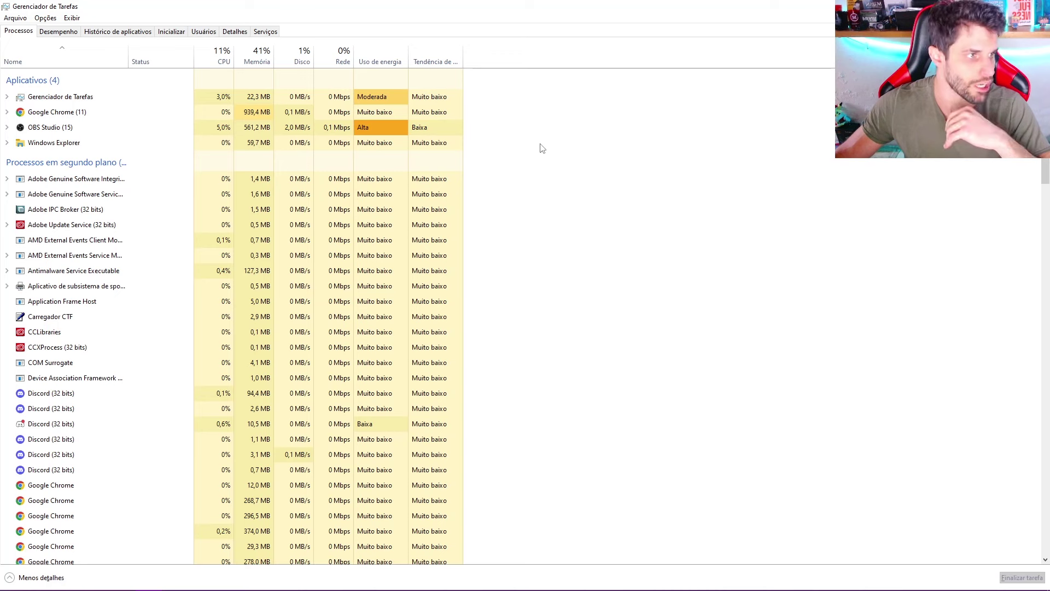
left_click(266, 31)
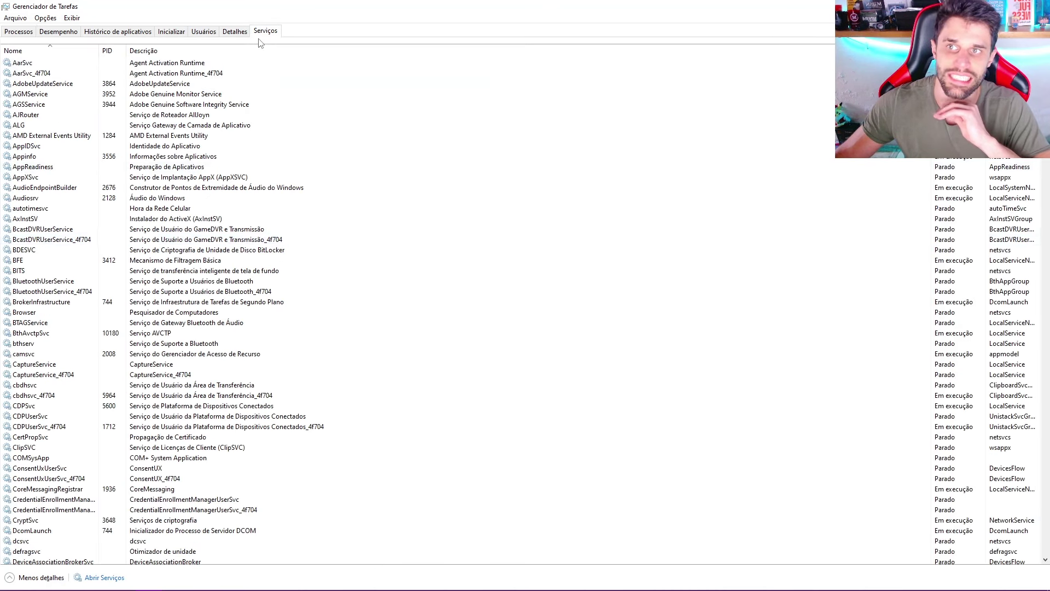
left_click(108, 580)
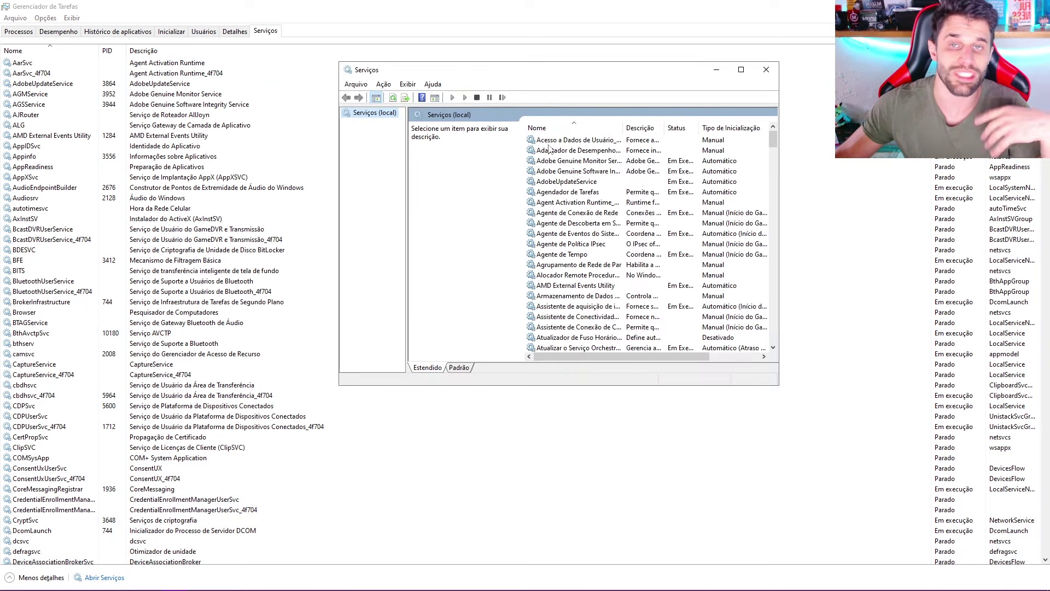
double_click(563, 73)
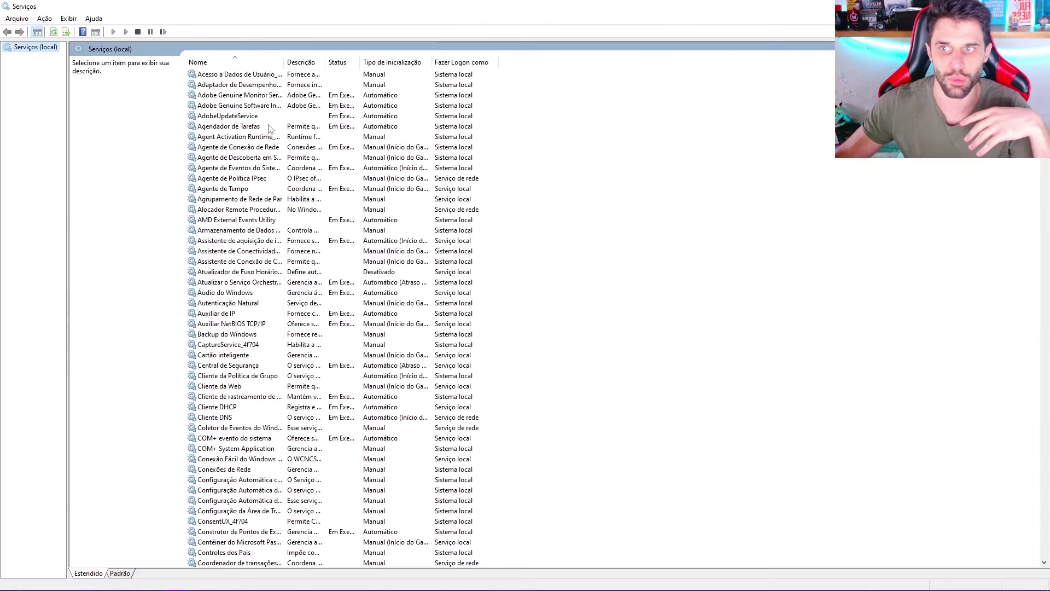
Step: Find the service Experiências do Usuário Conectado e Telemetria among those starting with E and read its description
left_click(268, 128)
key("e")
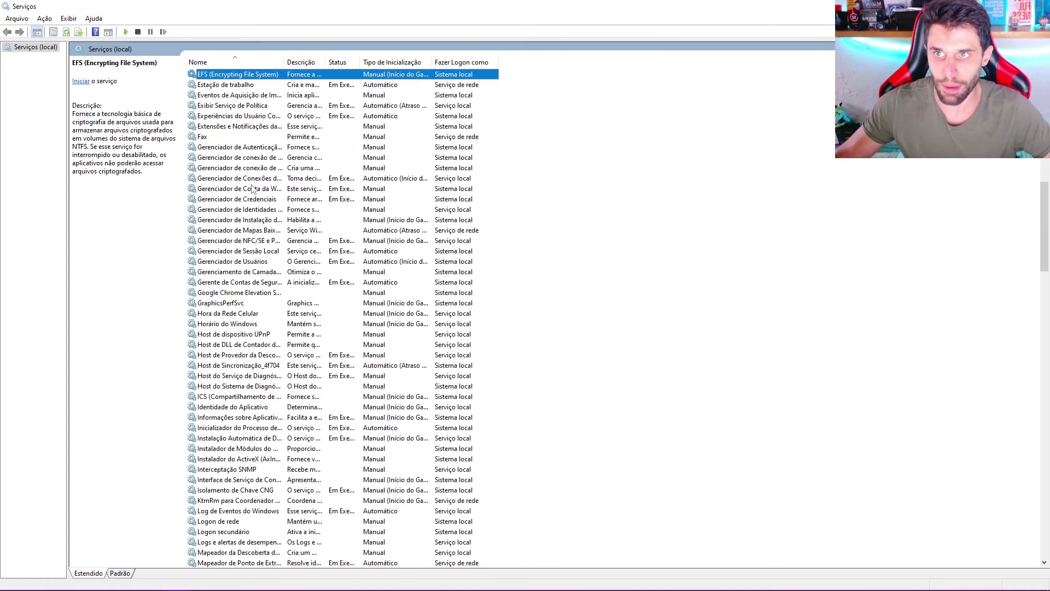
key("Down")
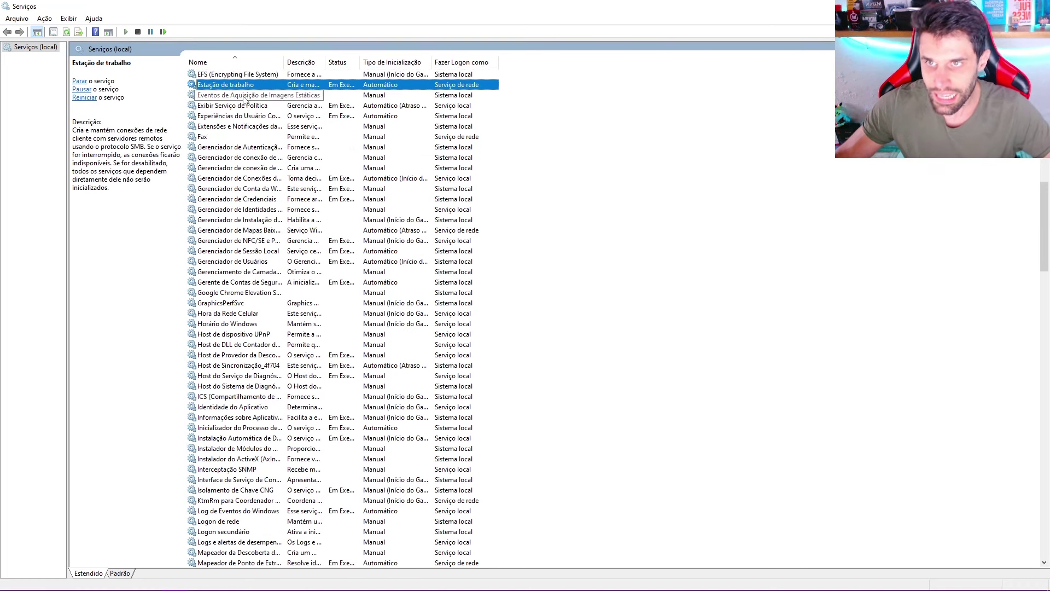
left_click(243, 117)
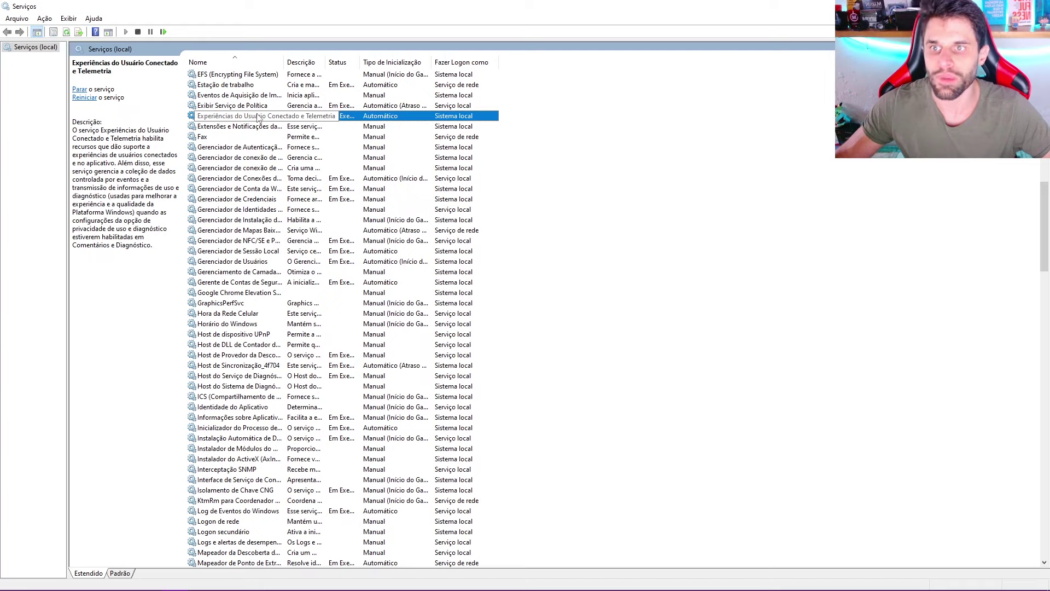
left_click(91, 132)
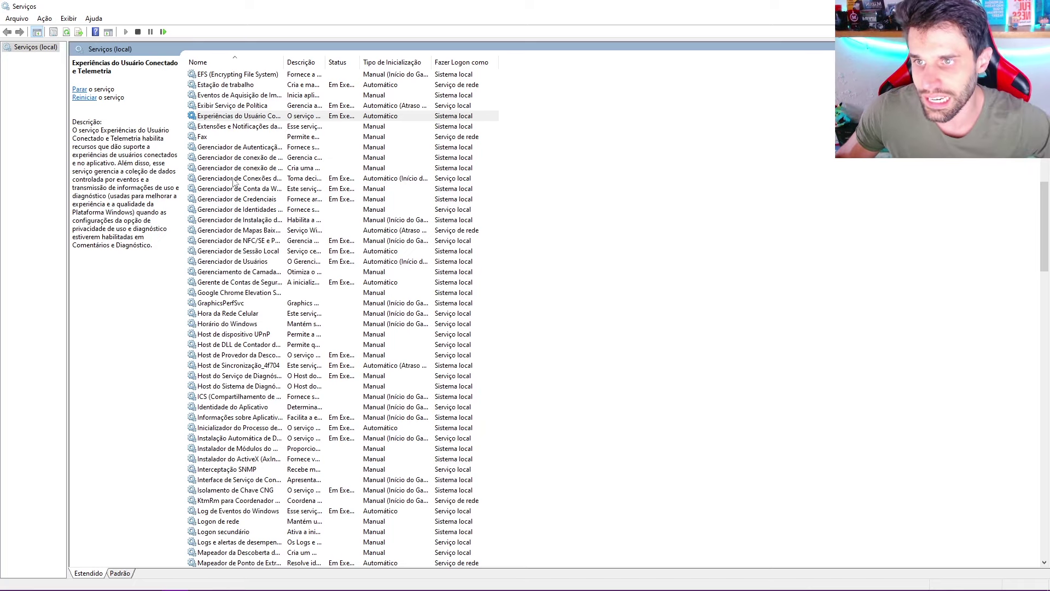
Step: Stop the service Experiências do Usuário Conectado e Telemetria and set its startup type to Desativado
left_click(256, 168)
key("Home")
key("Down")
key("Down")
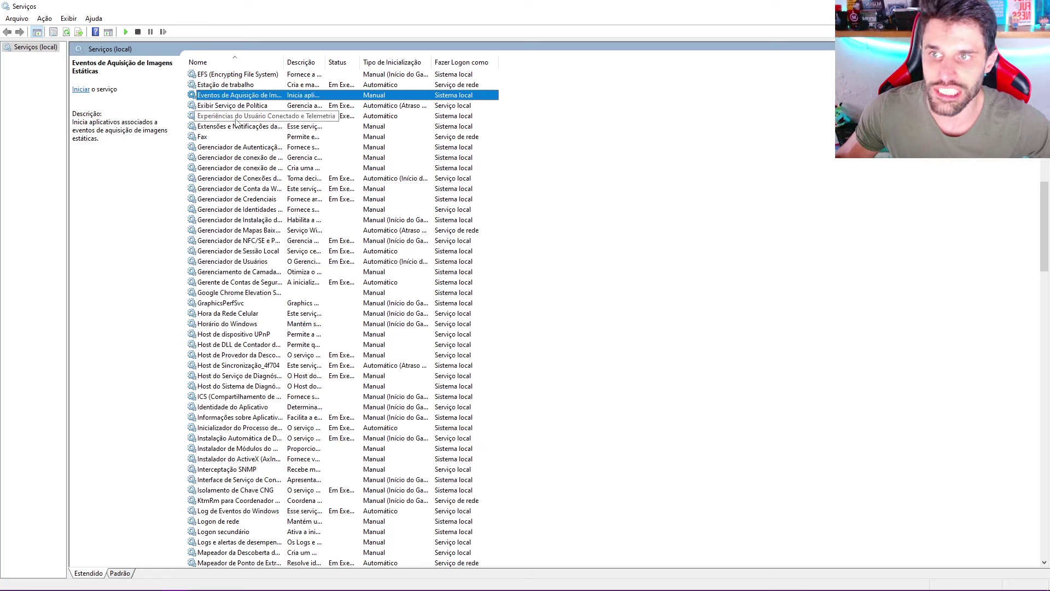
double_click(255, 121)
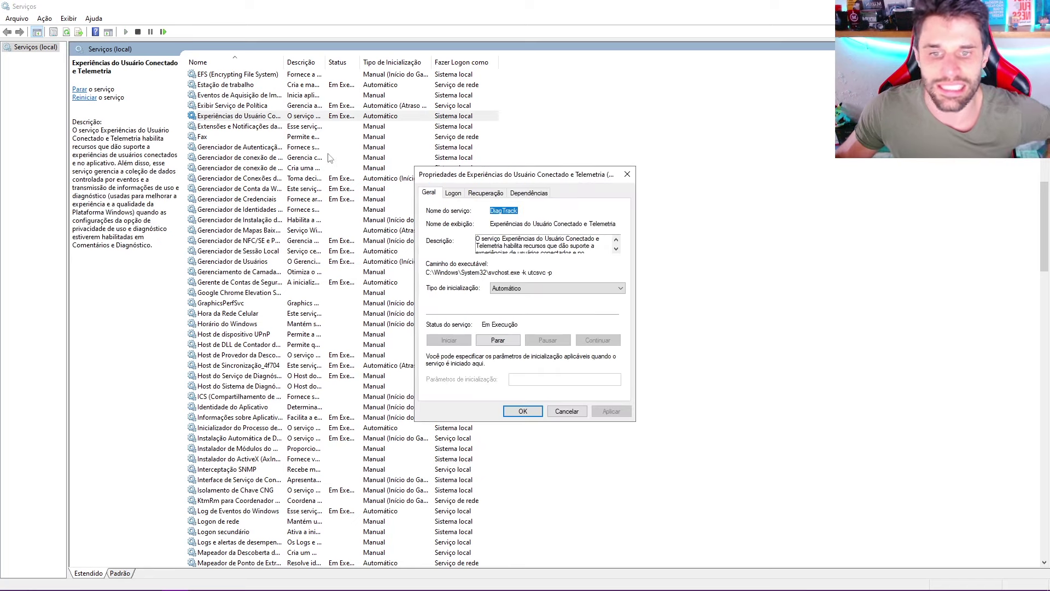
left_click(496, 340)
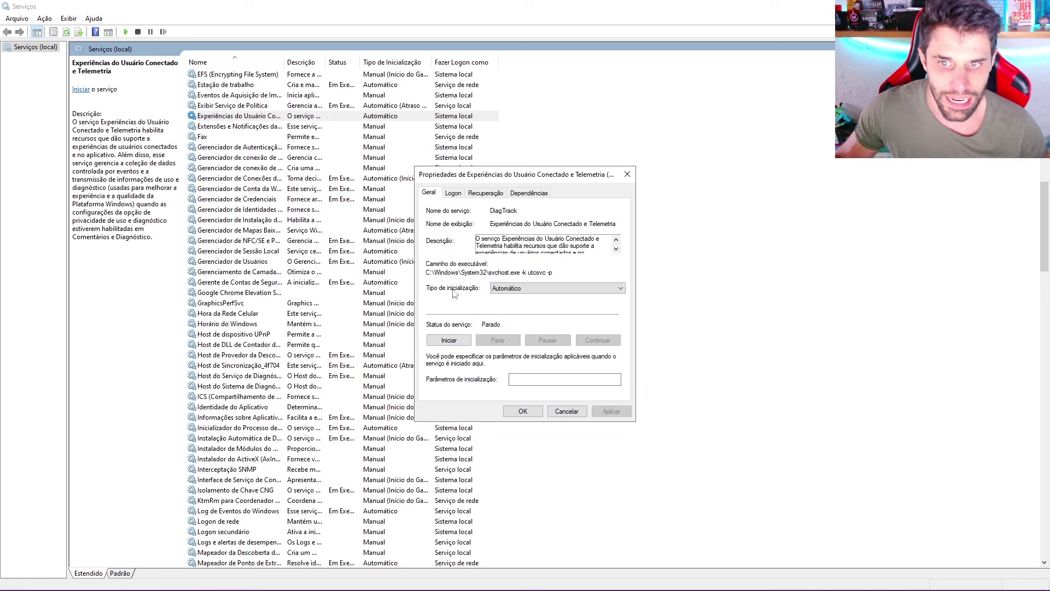
left_click(512, 286)
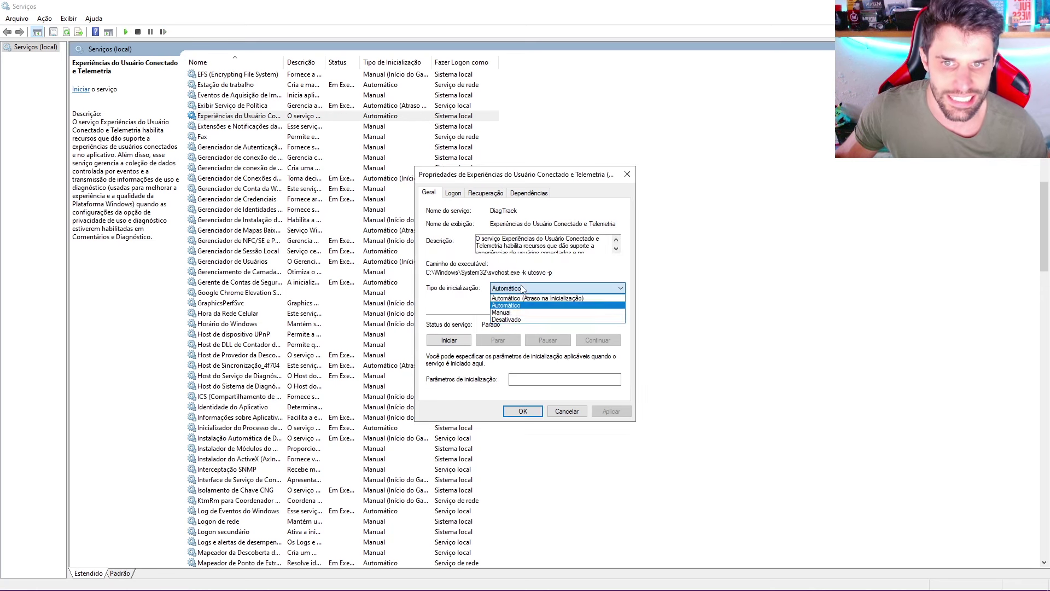
left_click(519, 320)
left_click(605, 414)
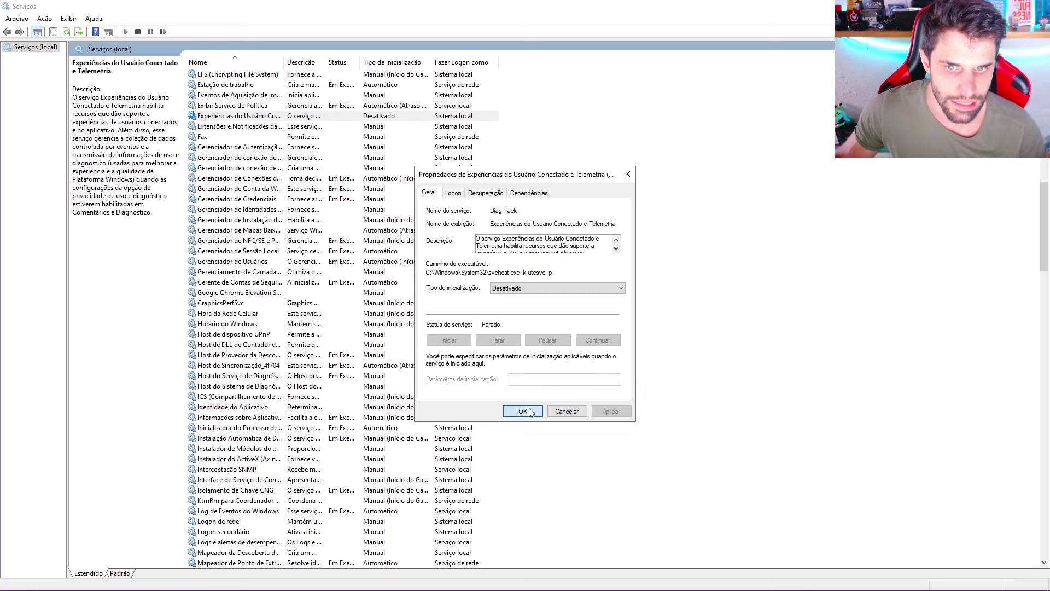
key("Return")
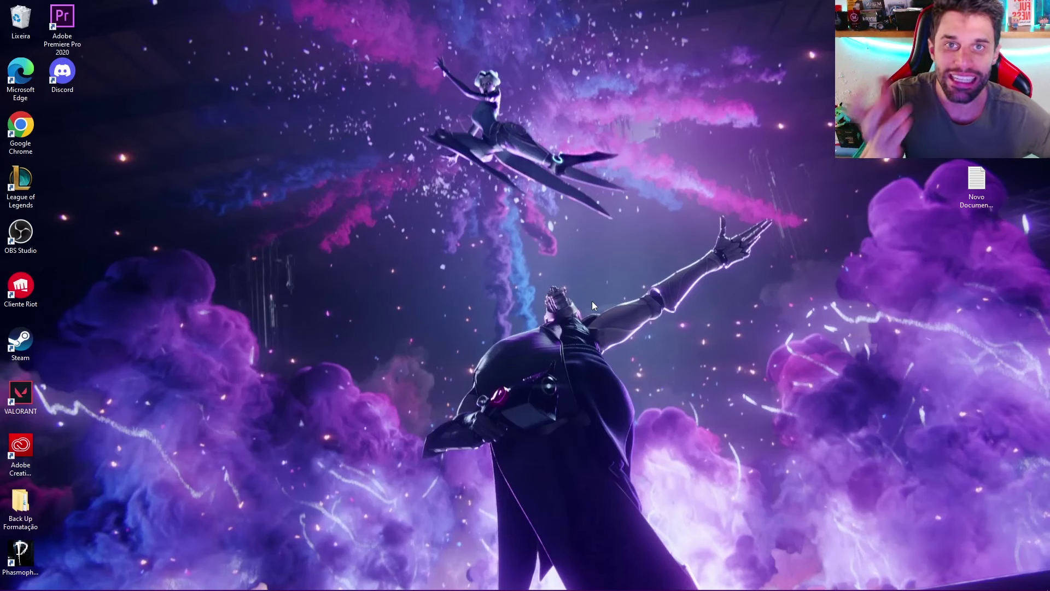
Step: Search Windows for "ene", open the power plan selection and review the preferred and additional plans
key("super")
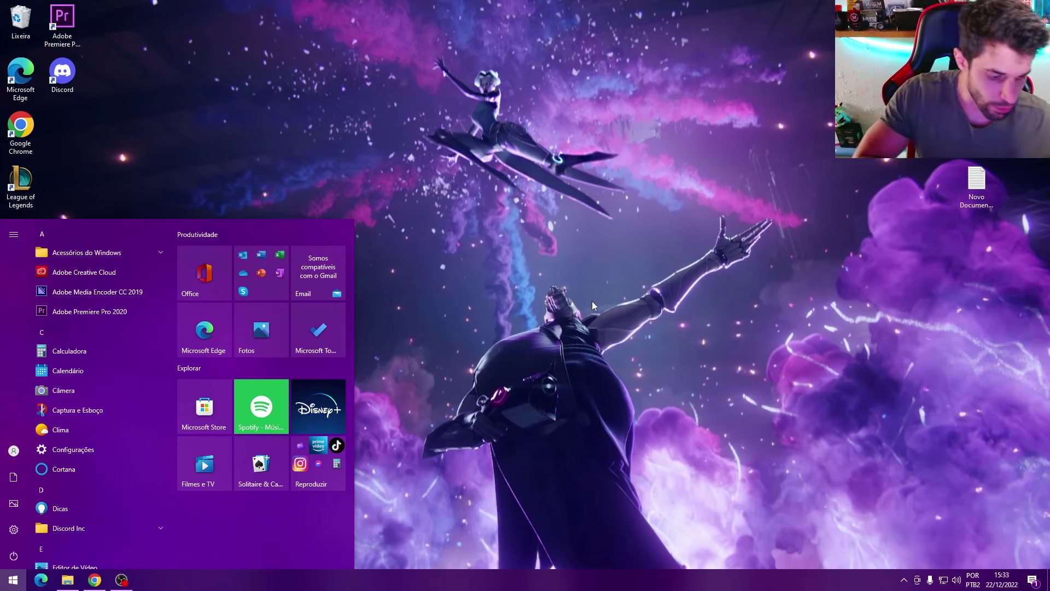
type("ene")
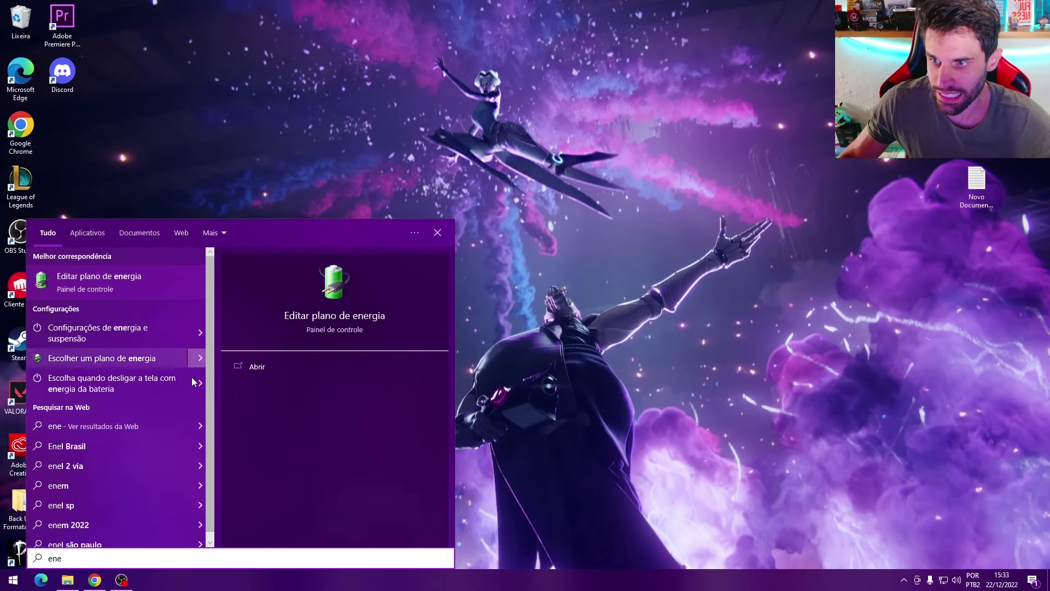
left_click(70, 359)
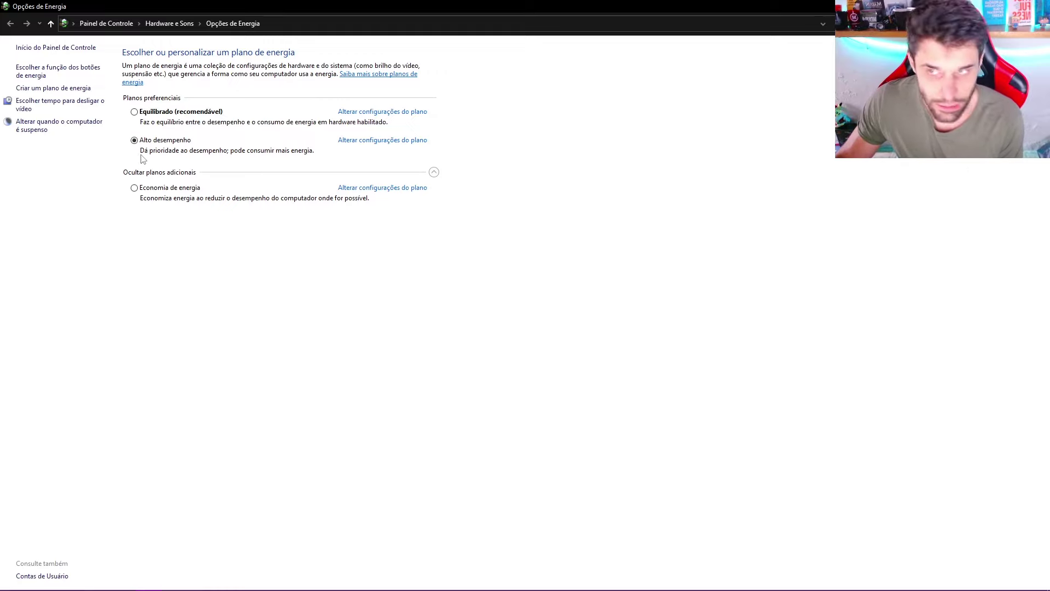
left_click(433, 172)
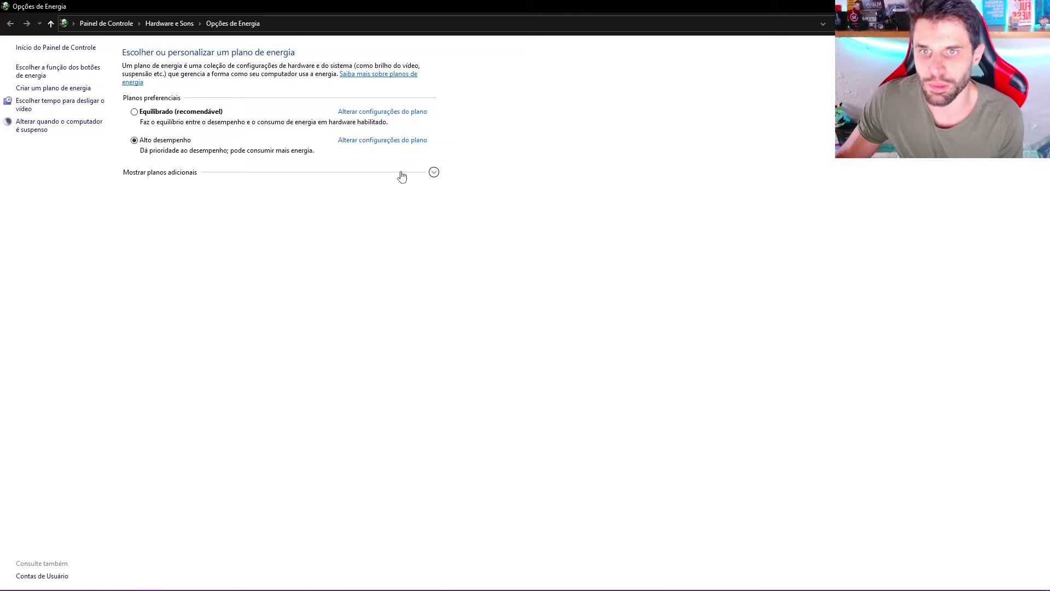
left_click(410, 178)
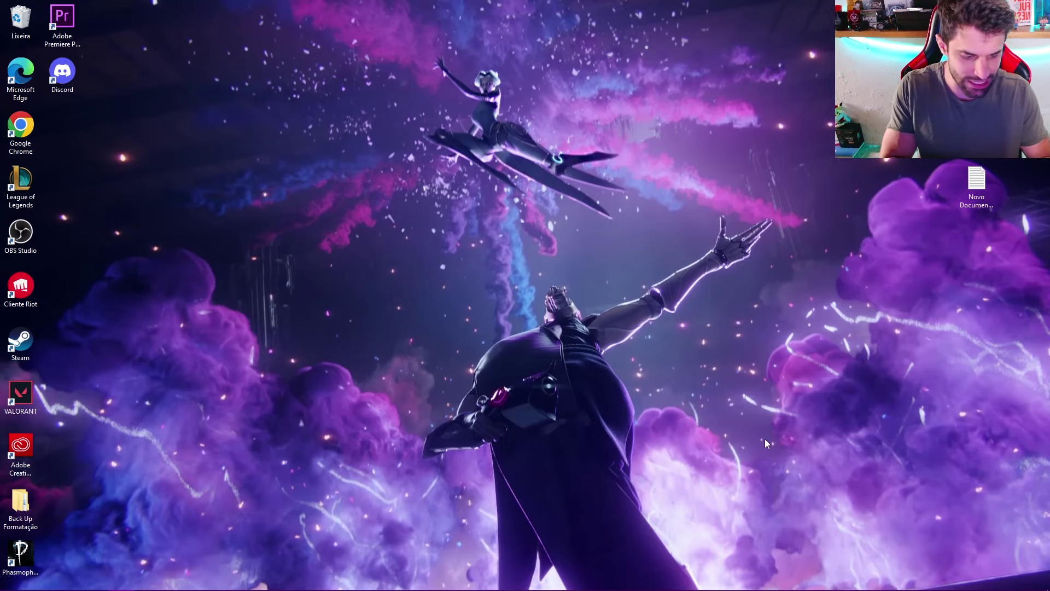
key("super")
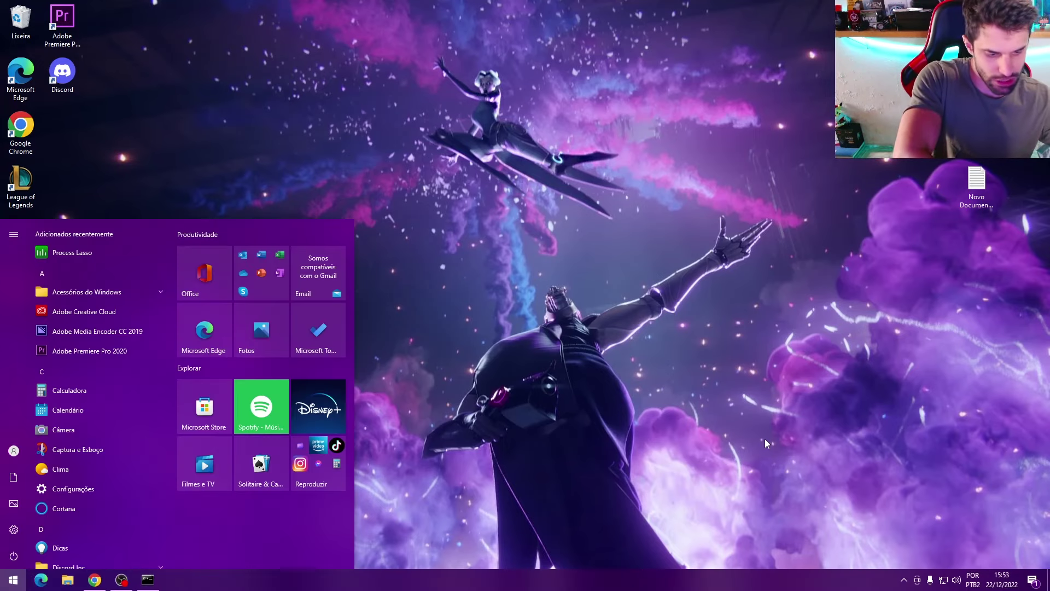
type("cmd")
key("Return")
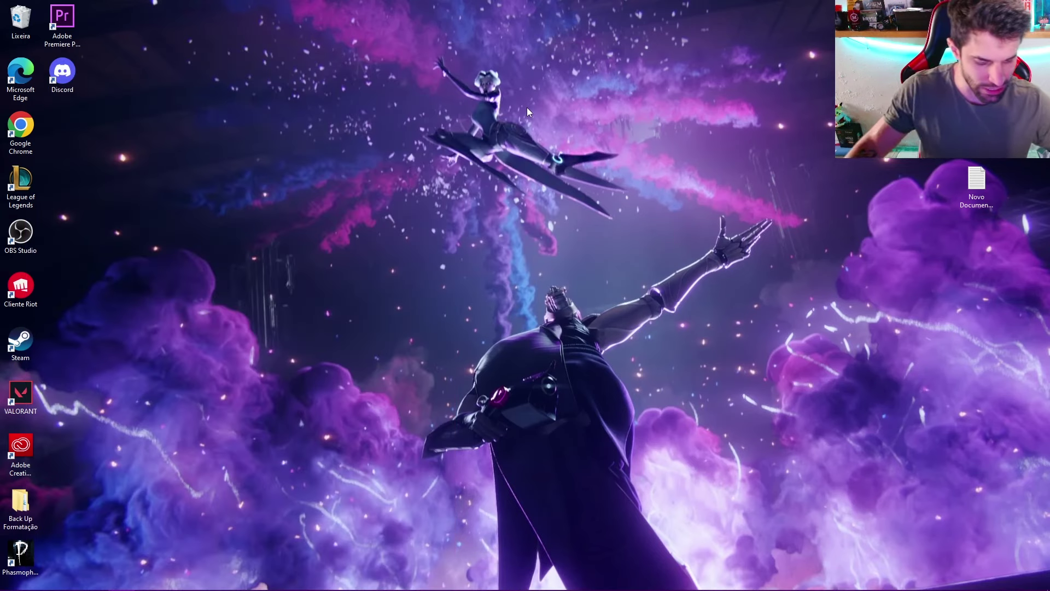
Step: Search Windows for "cmd" and open the Prompt de Comando as administrator
key("super")
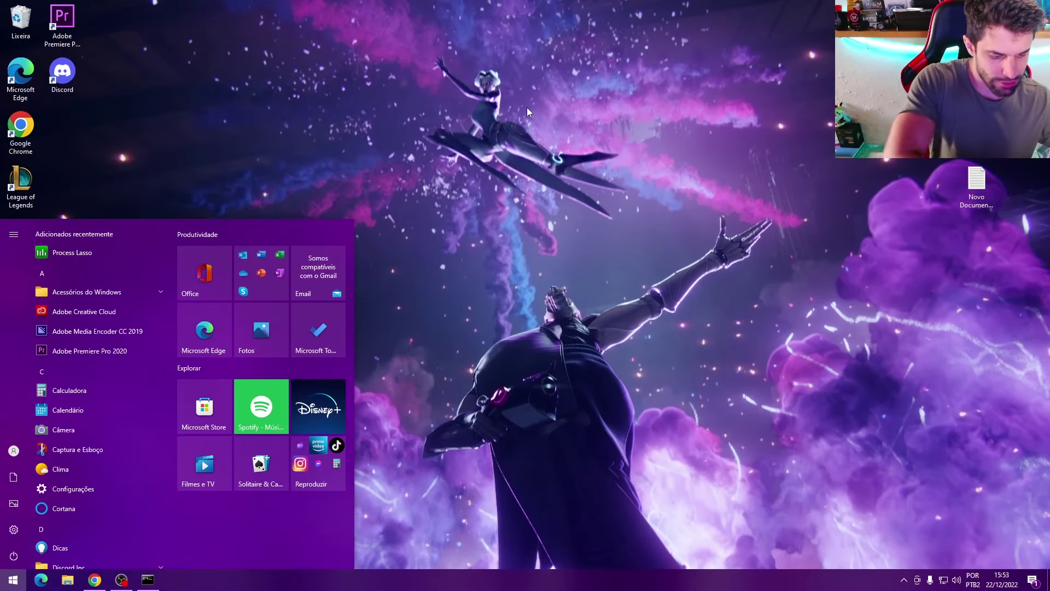
type("cmd")
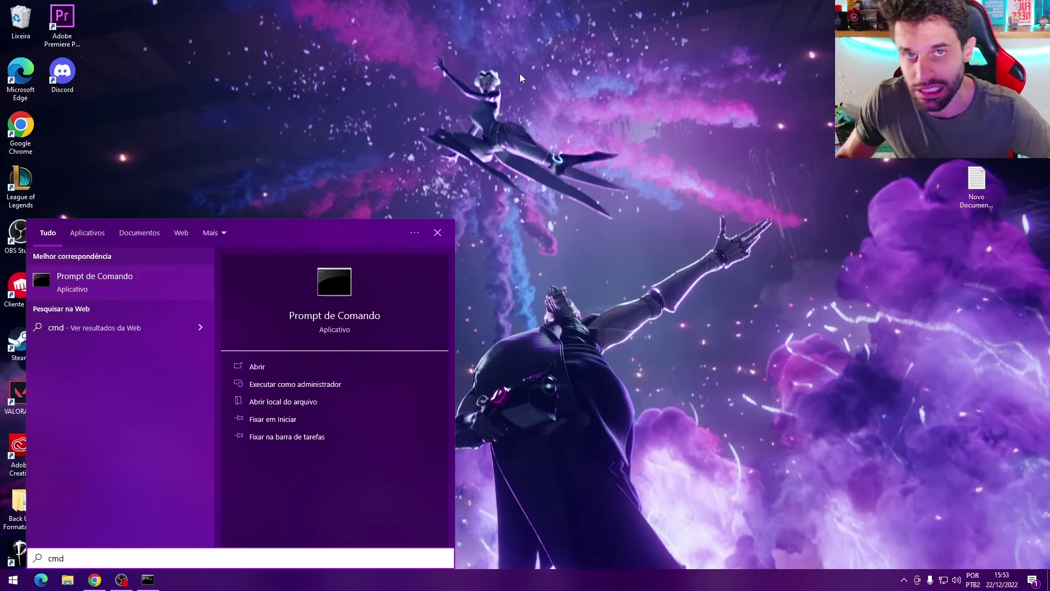
right_click(127, 288)
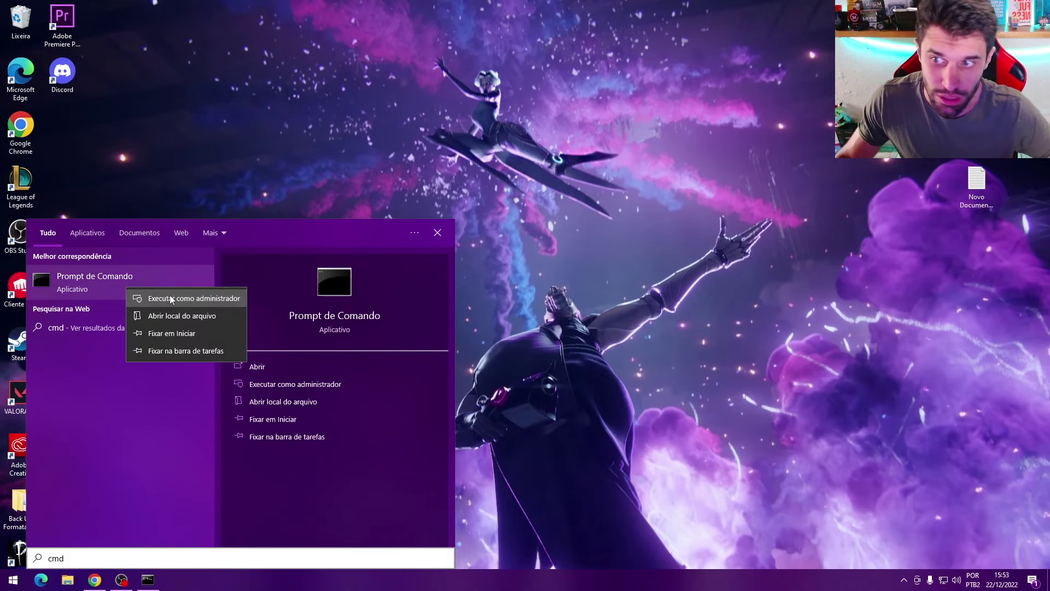
left_click(170, 298)
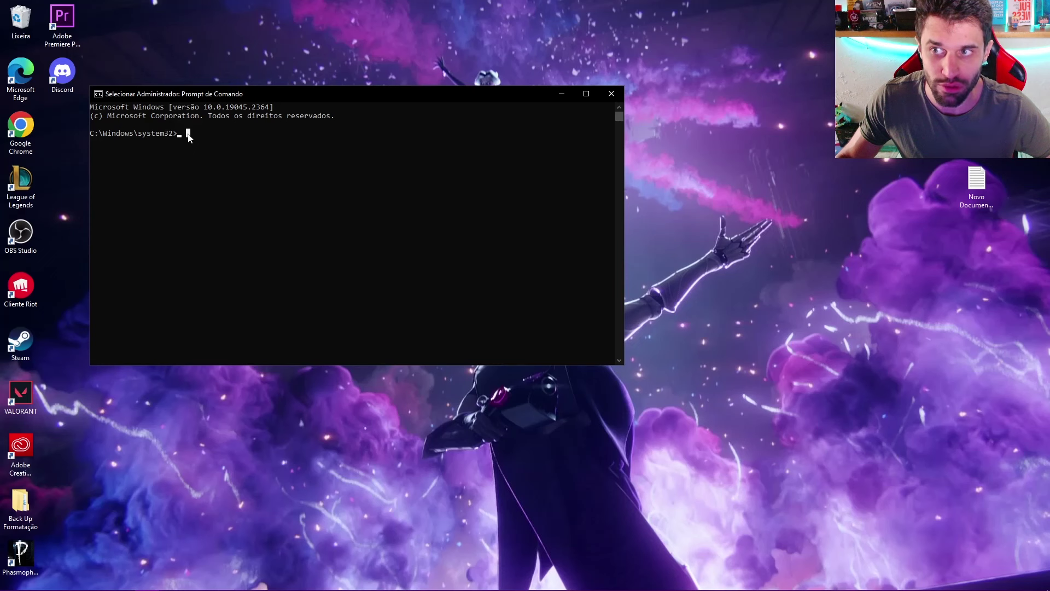
left_click(184, 136)
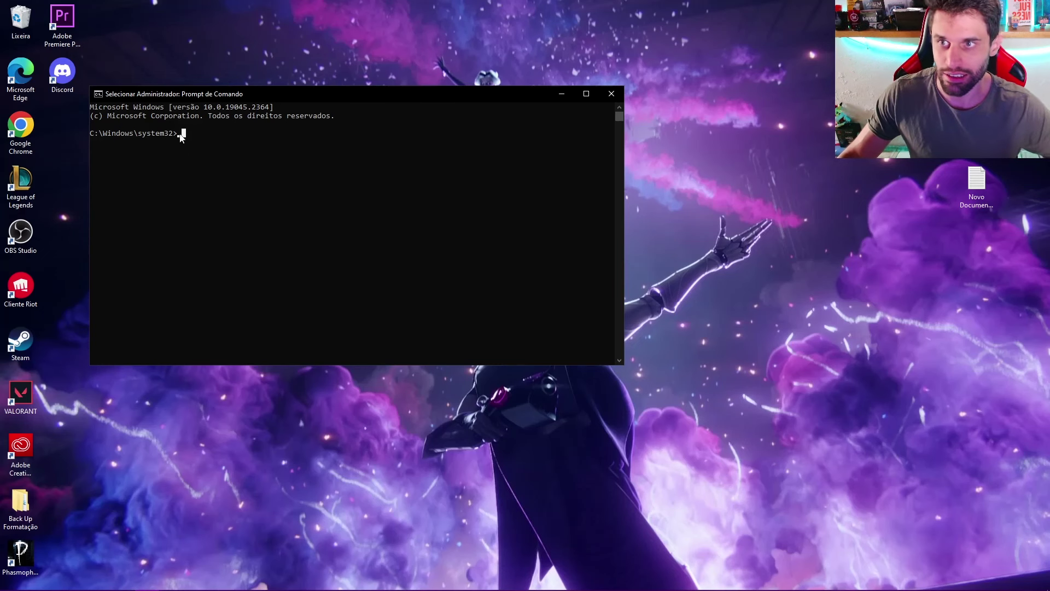
Step: Run the command sfc /scannow to check and repair the system files, and close the command prompt
type("sfc /")
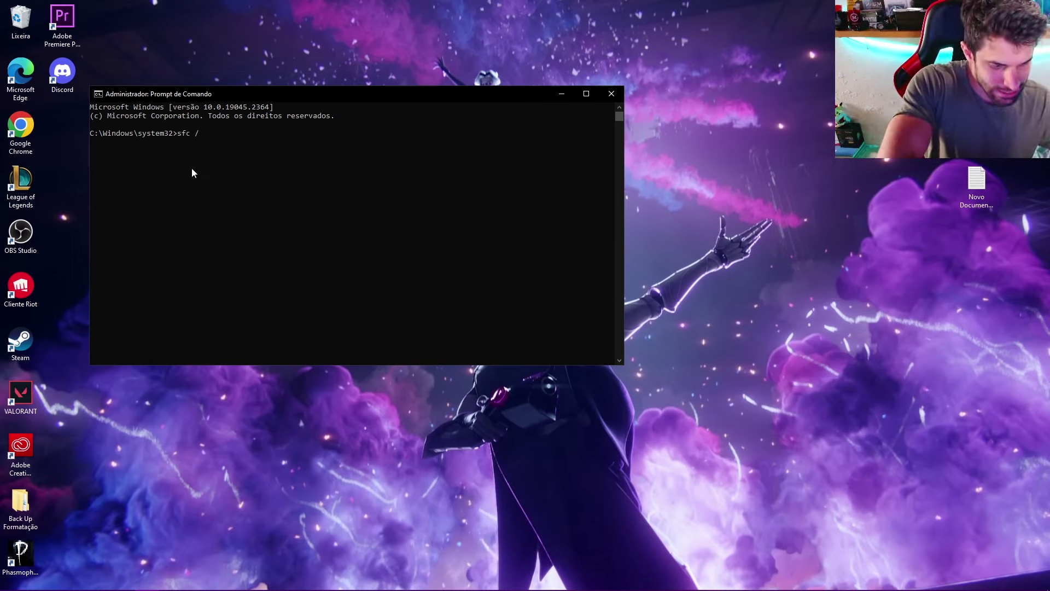
type("scannow")
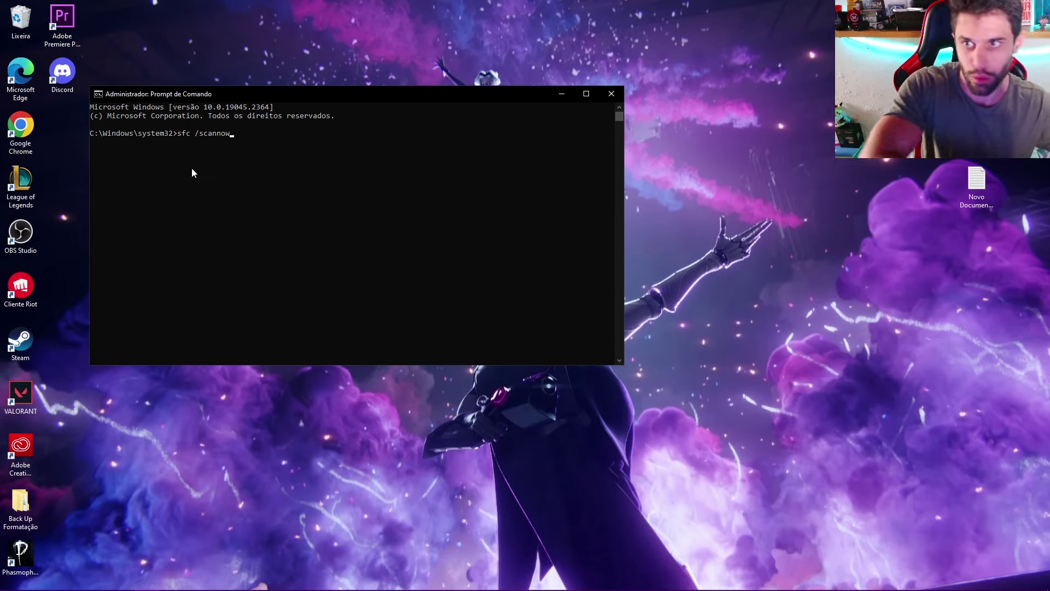
key("Return")
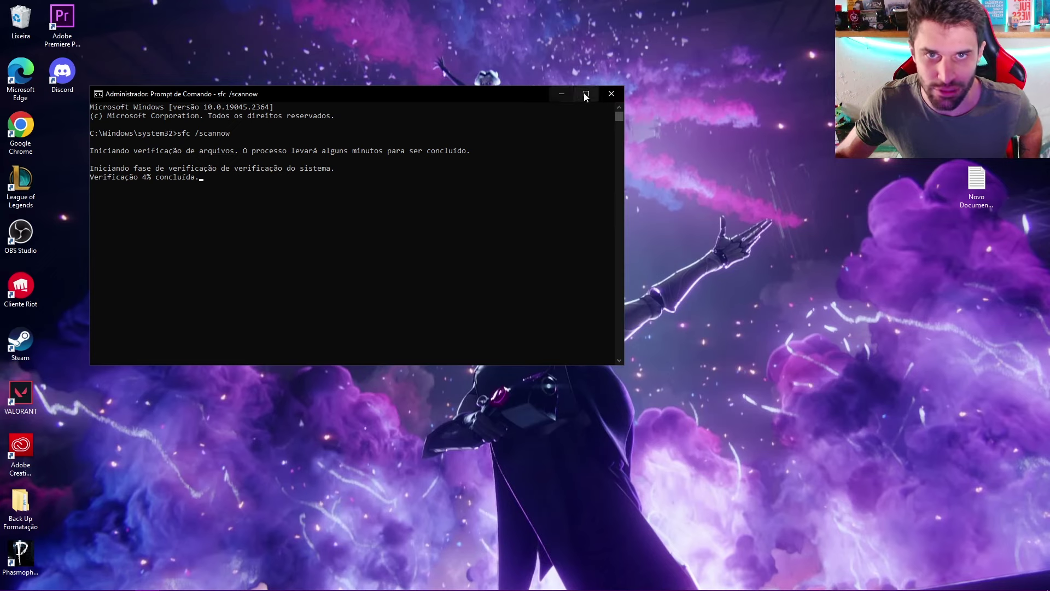
left_click(611, 93)
mouse_move(115, 581)
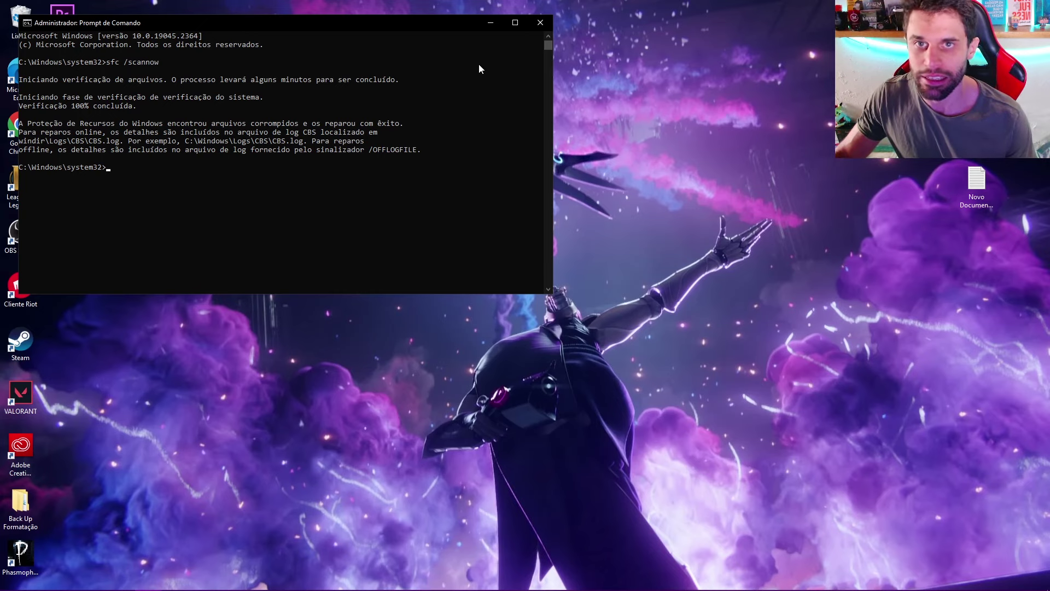
left_click(484, 21)
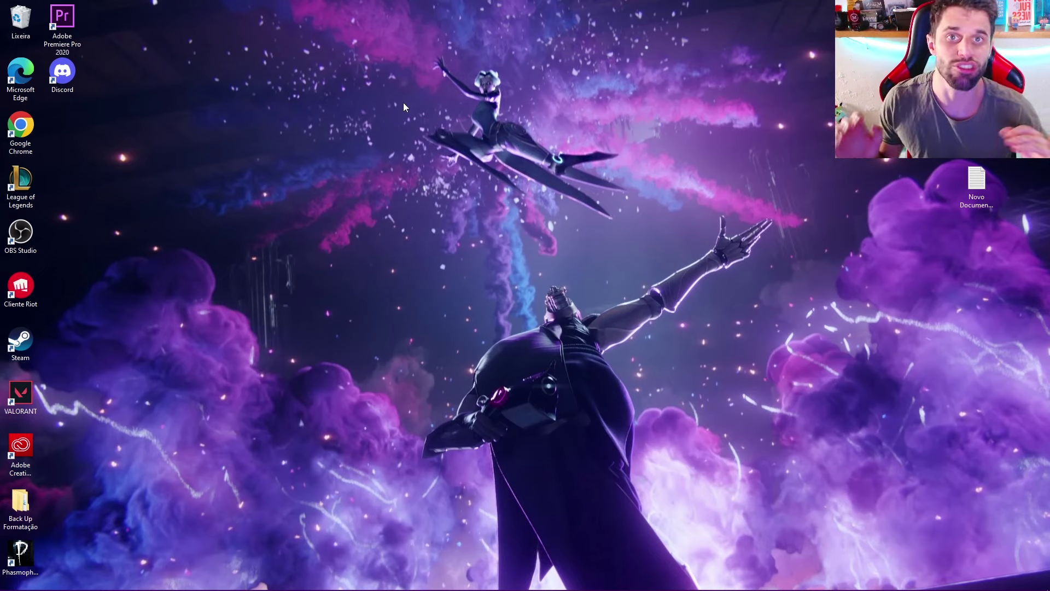
Step: Find the advanced system settings by searching Windows for "configur" and open their performance options
key("super")
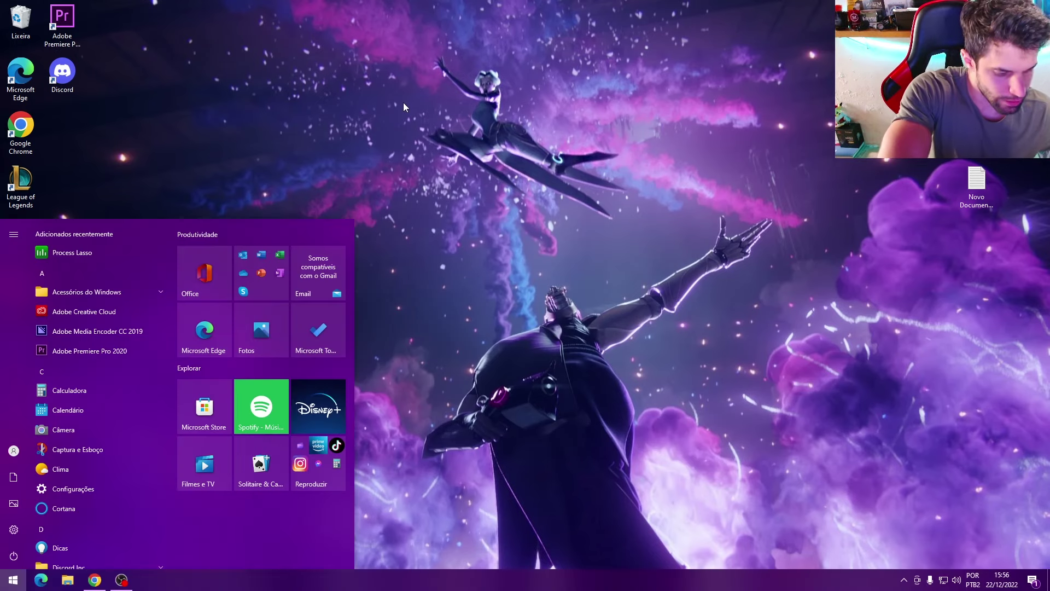
type("conf")
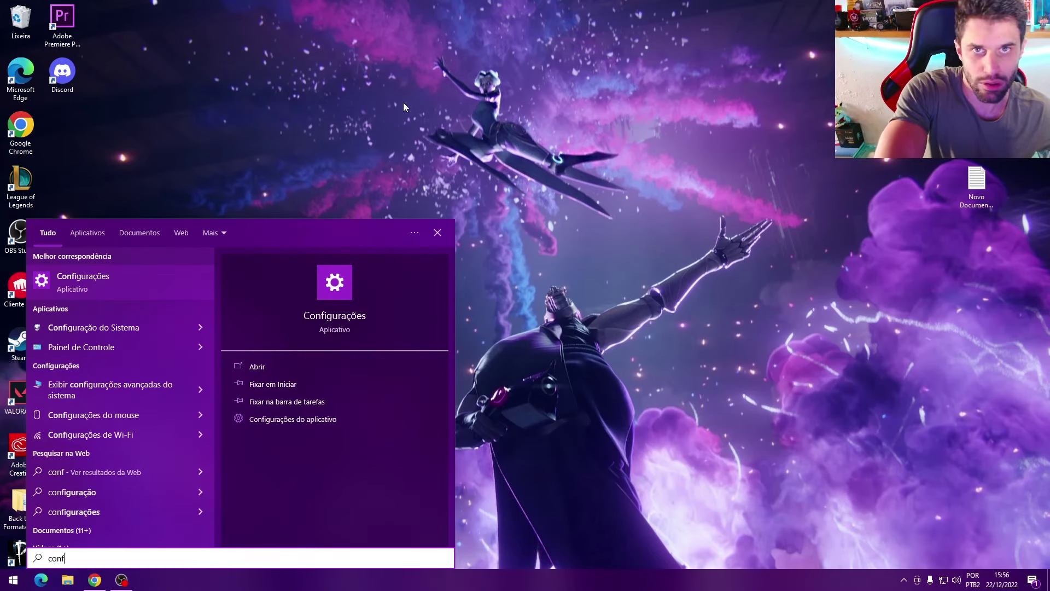
type("iguraç")
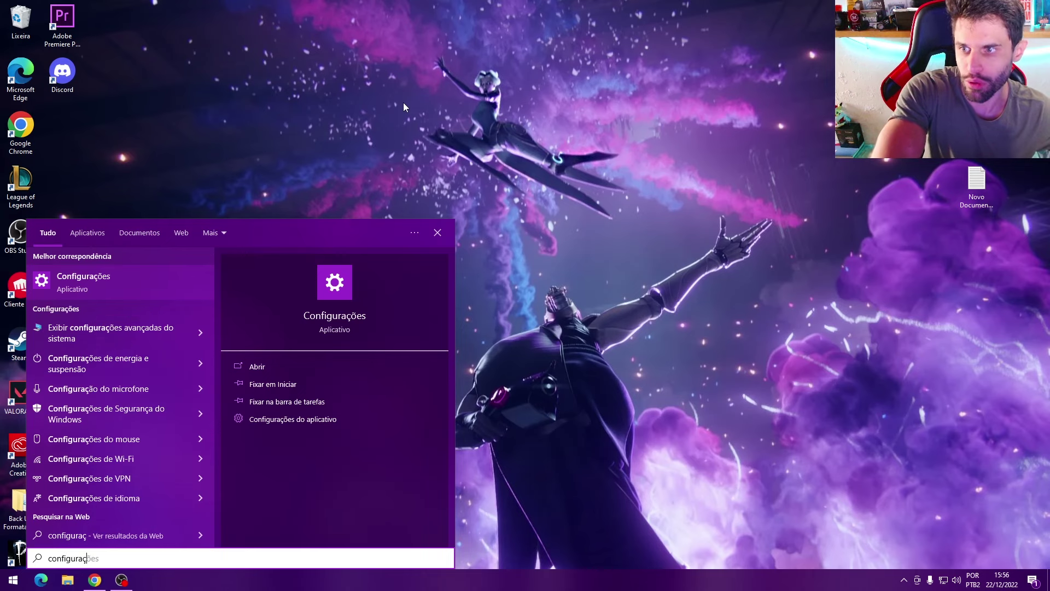
key("BackSpace")
key("BackSpace")
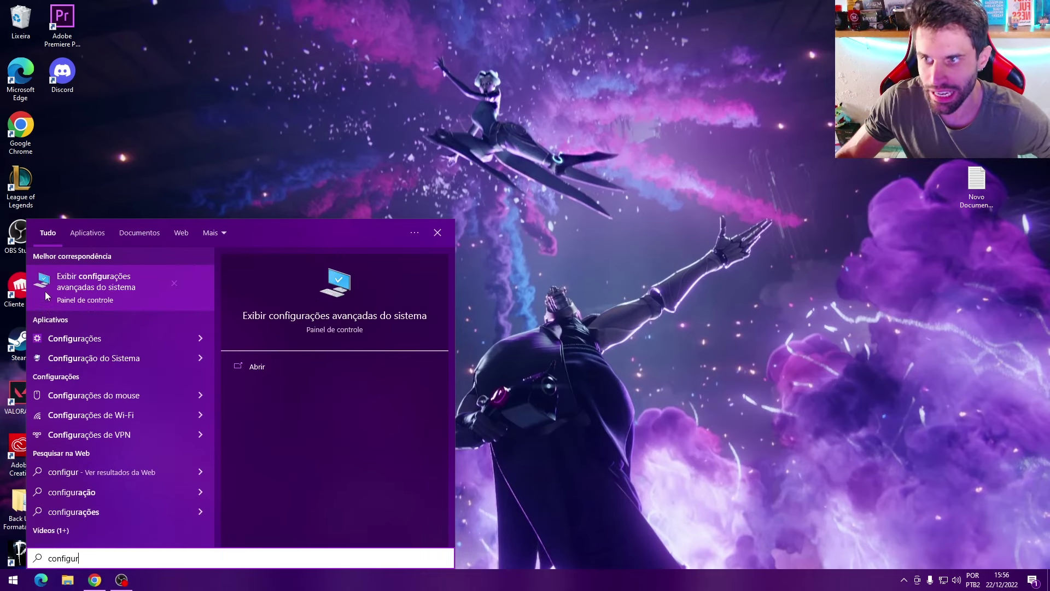
left_click(112, 297)
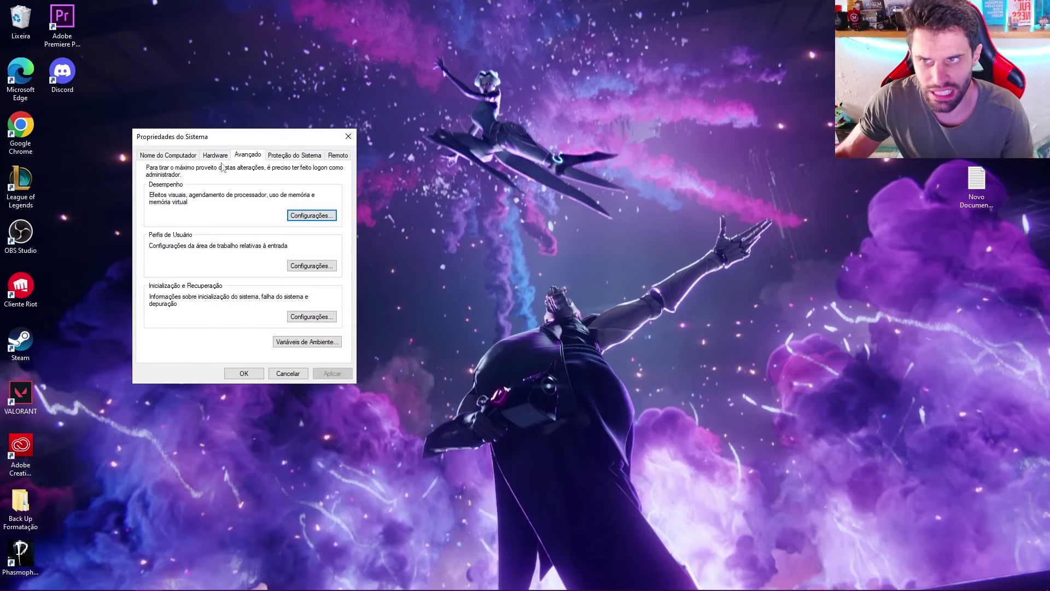
left_click(301, 217)
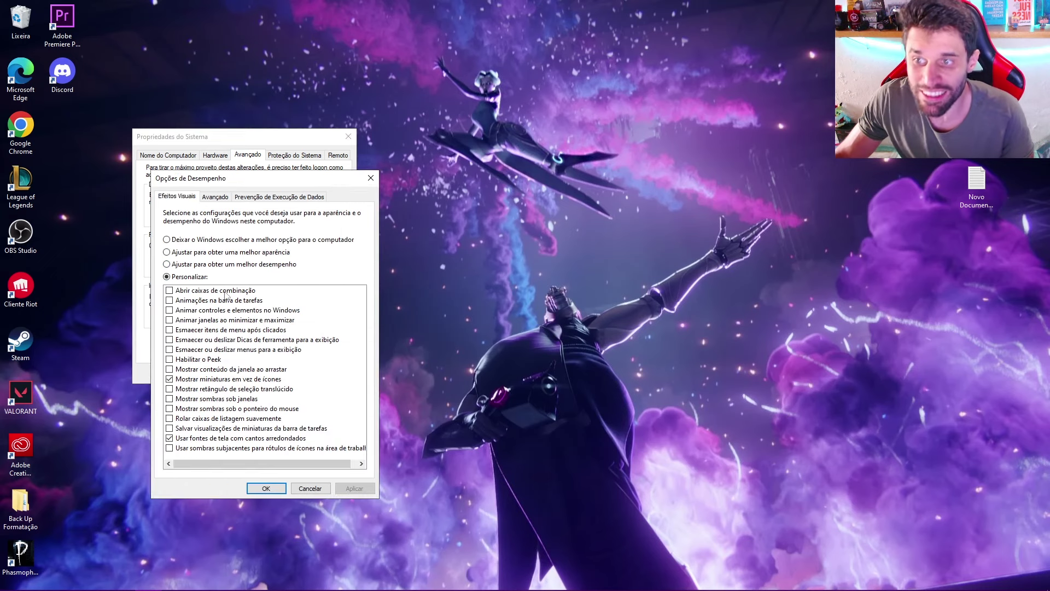
Step: Try the visual effects preset Ajustar para obter um melhor desempenho and cancel the performance options
scroll(244, 367, "right", 1)
scroll(244, 368, "left", 1)
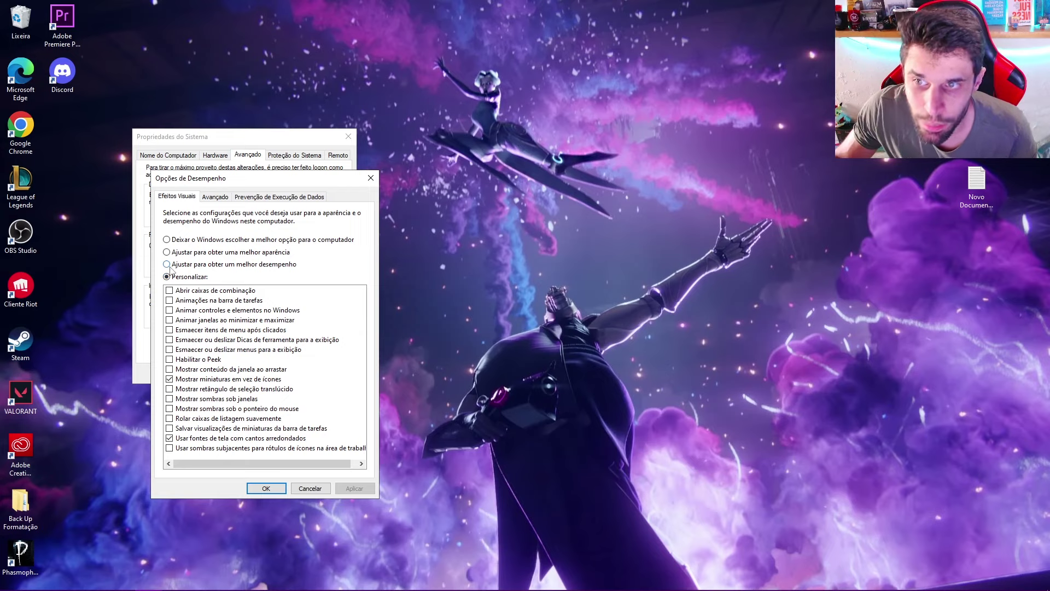
left_click_drag(250, 181, 408, 148)
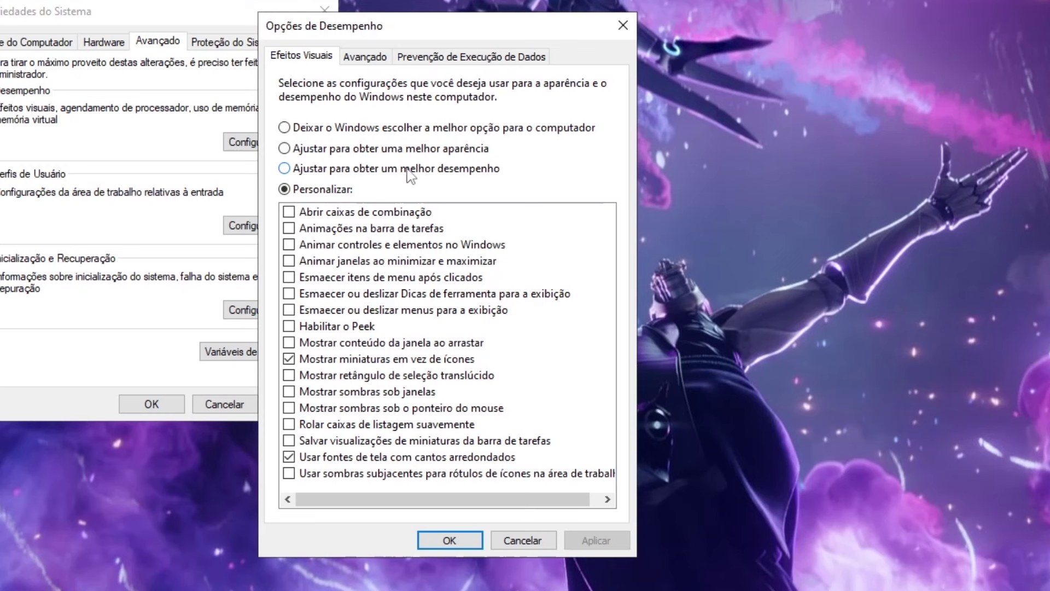
left_click(284, 169)
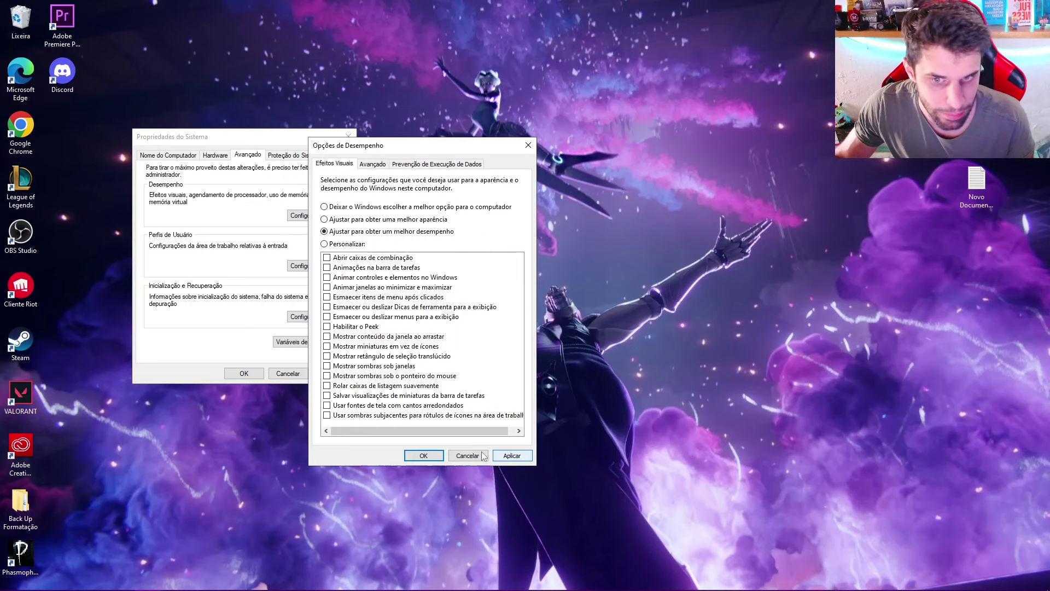
scroll(410, 370, "right", 1)
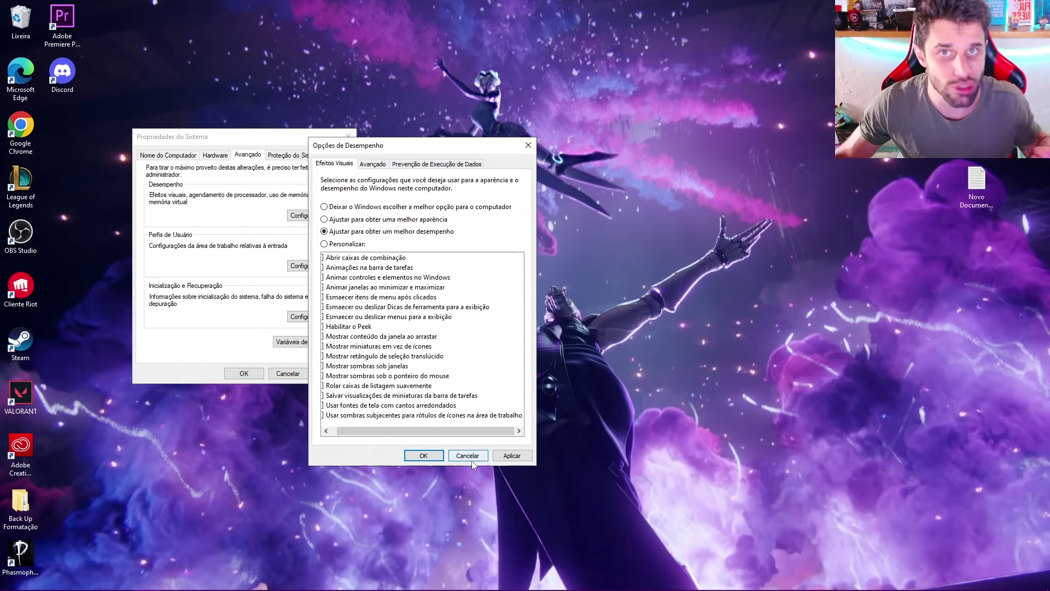
left_click(471, 460)
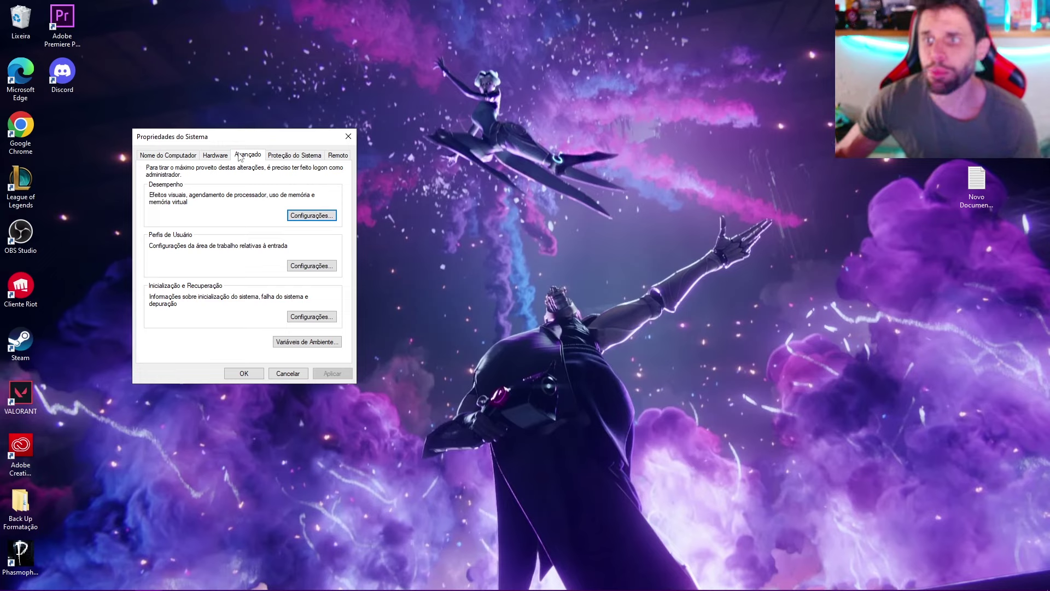
Step: Disallow Assistência Remota connections to this computer in the remote system properties, apply the change and close the dialog
left_click(340, 156)
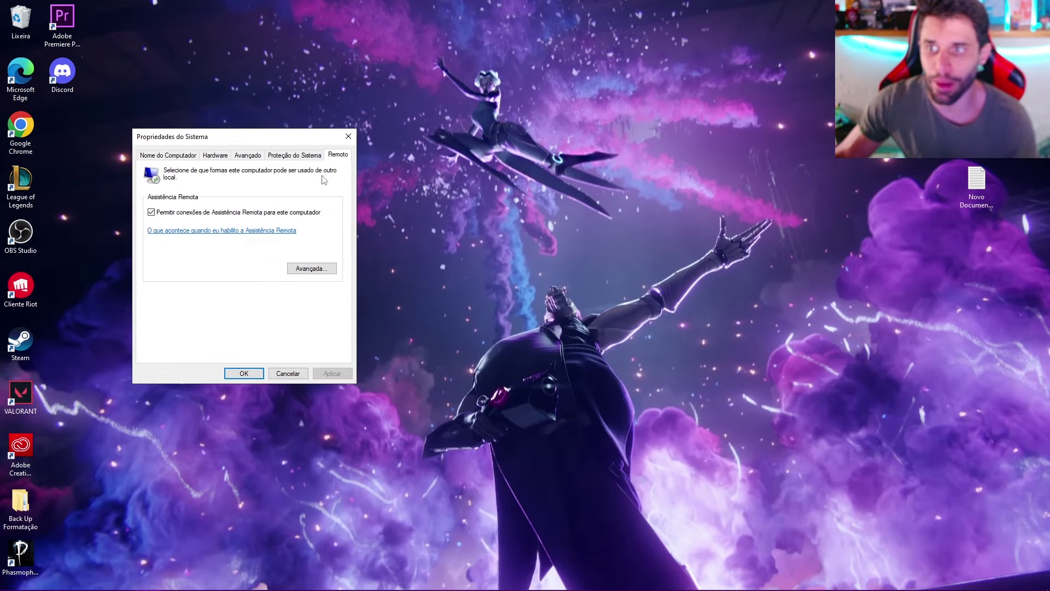
left_click(152, 212)
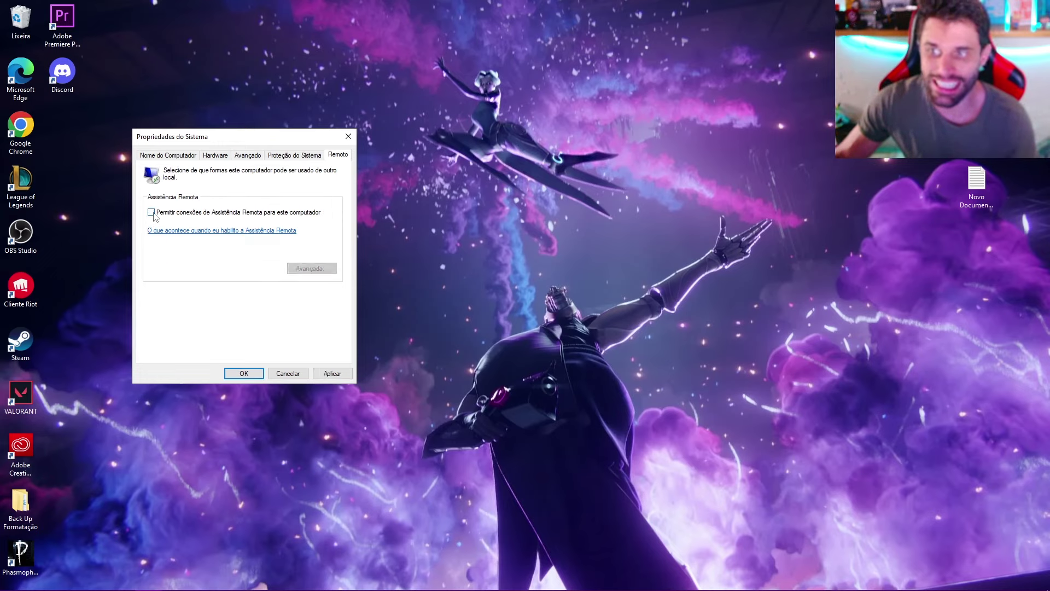
left_click(152, 212)
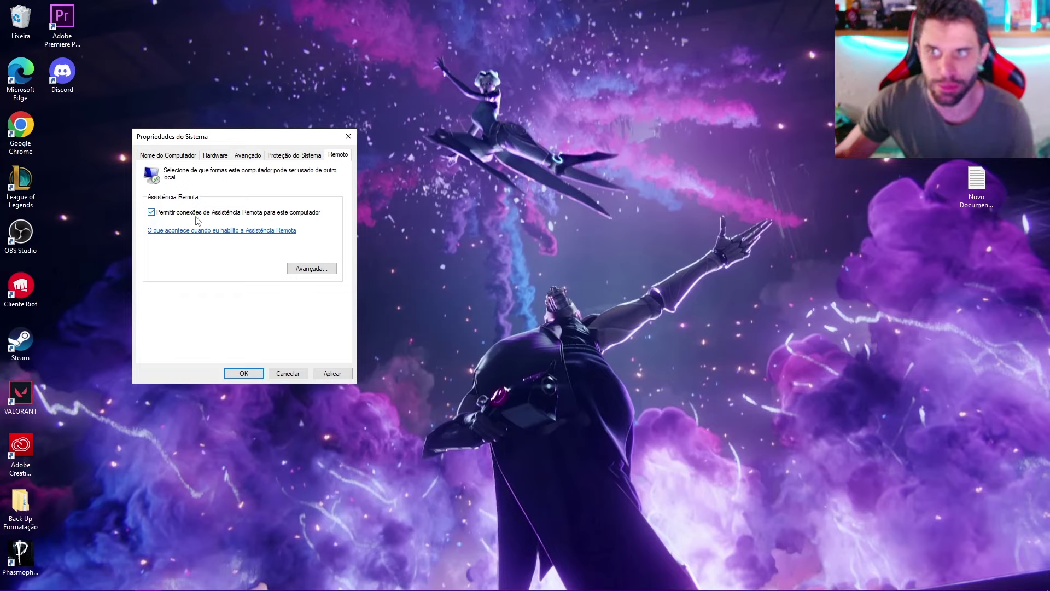
left_click(152, 212)
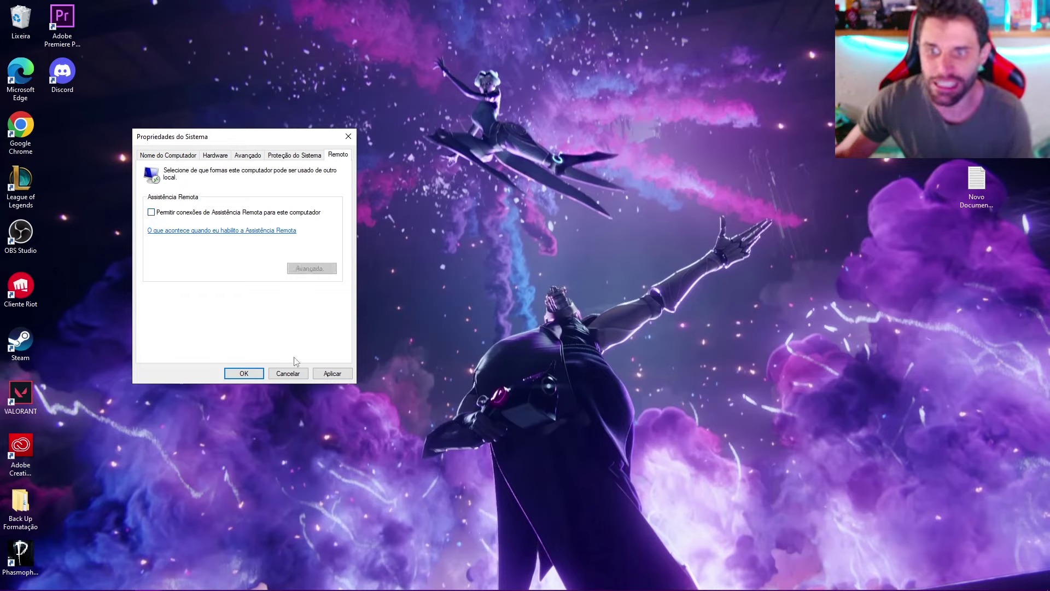
left_click(334, 374)
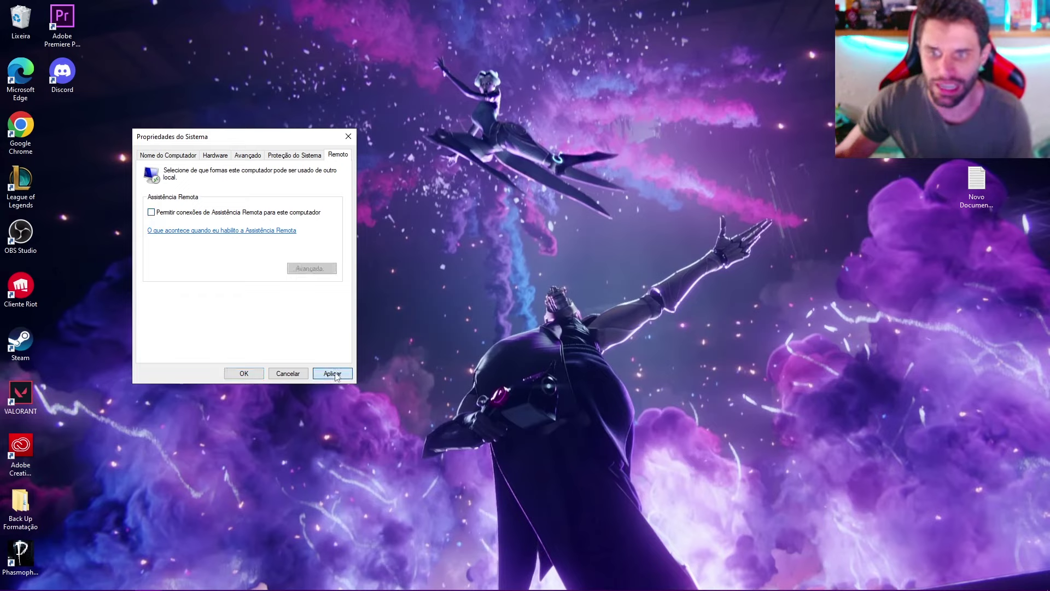
left_click(244, 374)
Step: Search Windows for "oti", open Desfragmentar e Otimizar Unidades, optimize drive C: and close the tool
key("super")
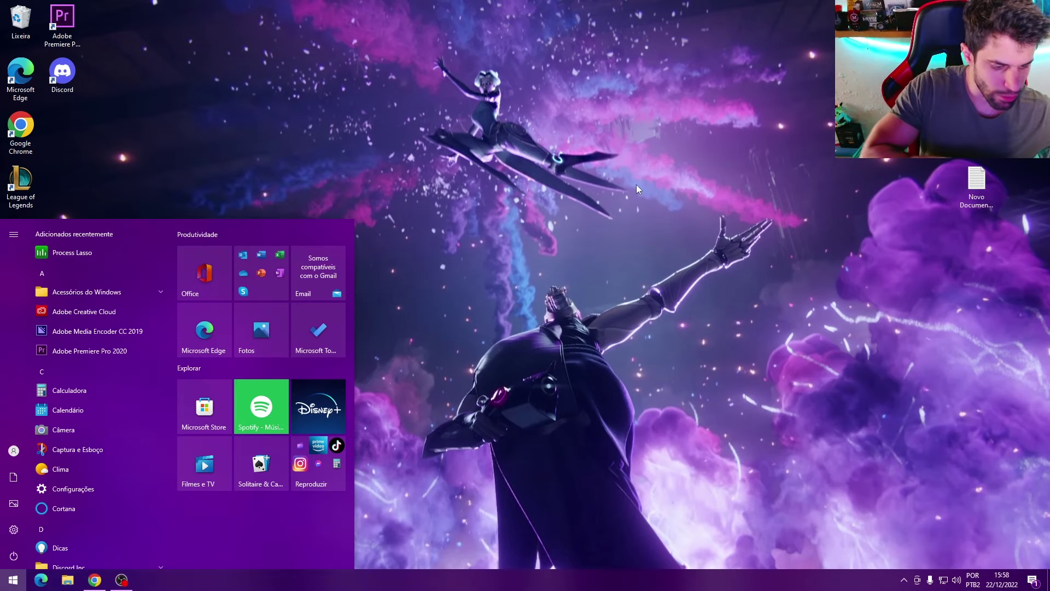
type("oti")
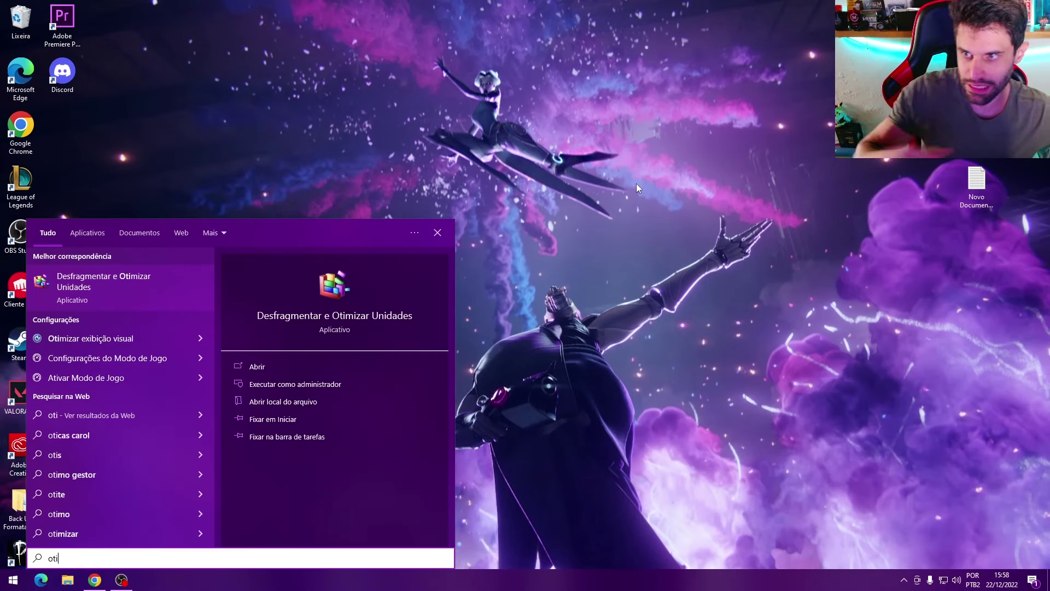
left_click(130, 298)
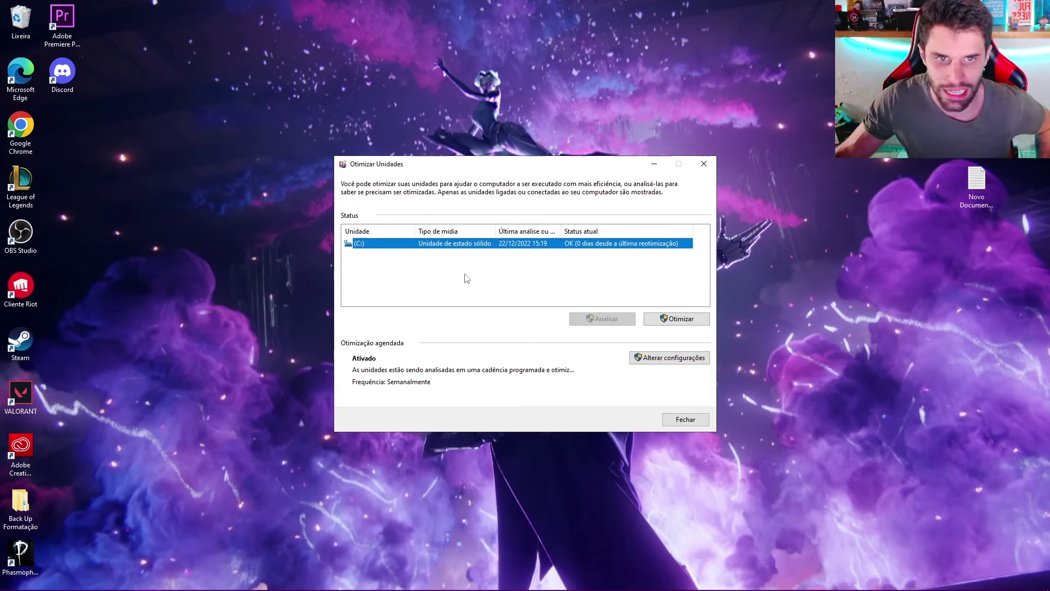
left_click(668, 321)
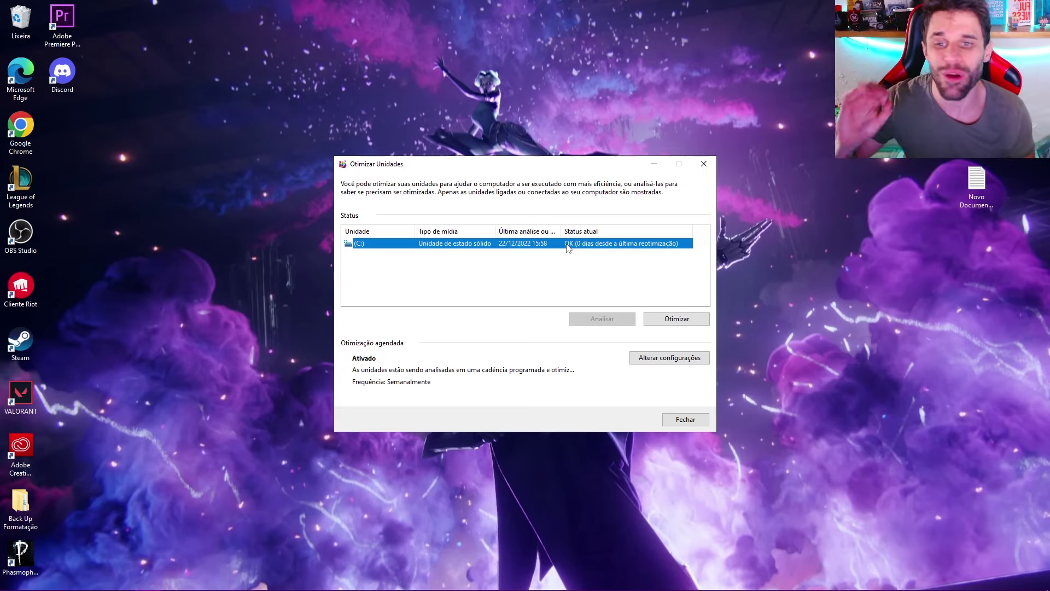
left_click(677, 318)
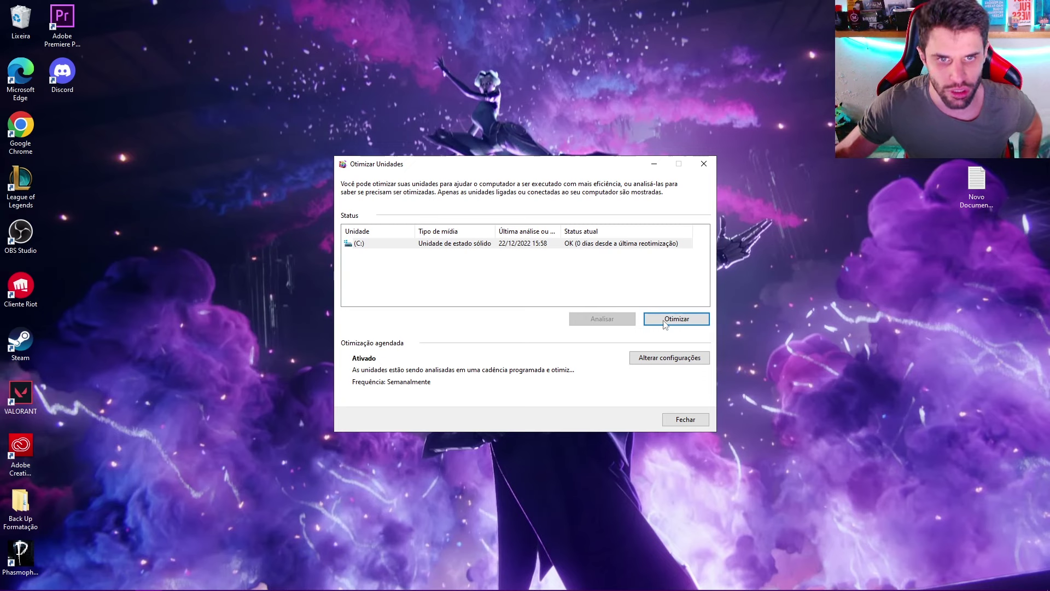
left_click(690, 424)
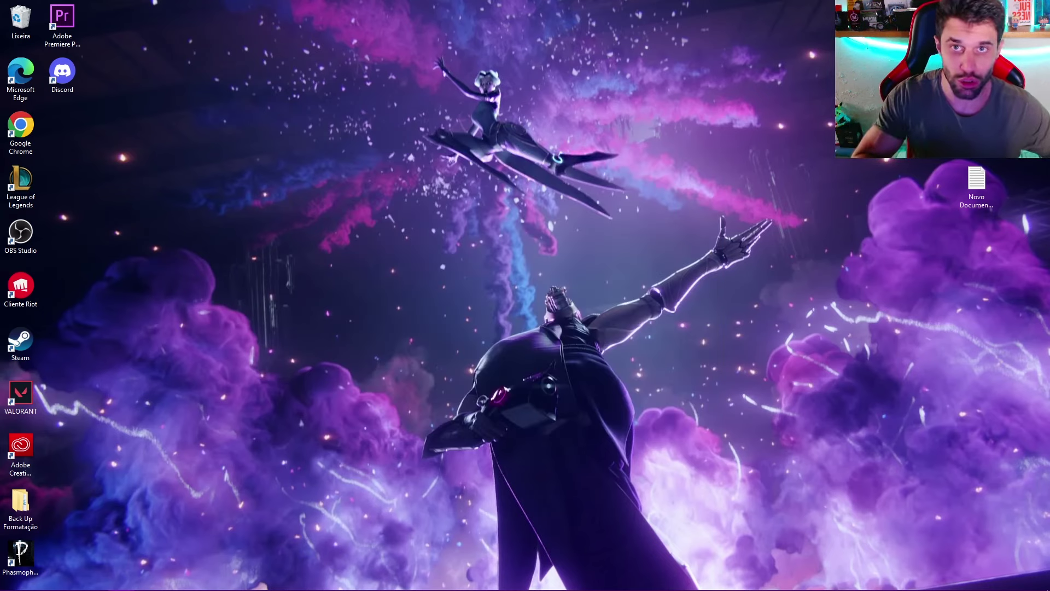
Step: Search Windows for "notifi", open the notification settings, and turn off app notifications and the suggestions for completing device setup
key("super")
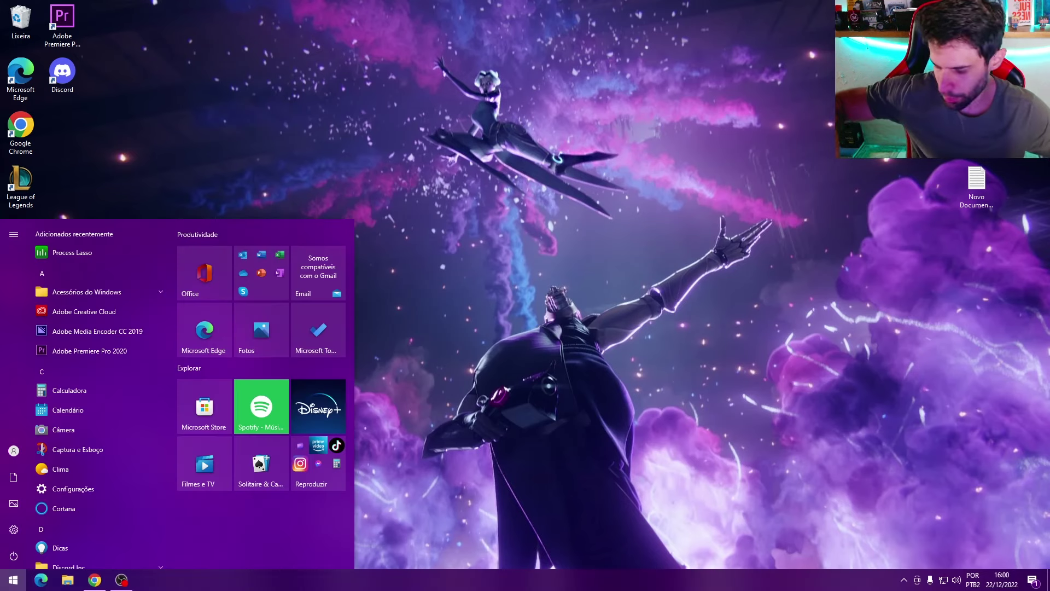
type("notifi")
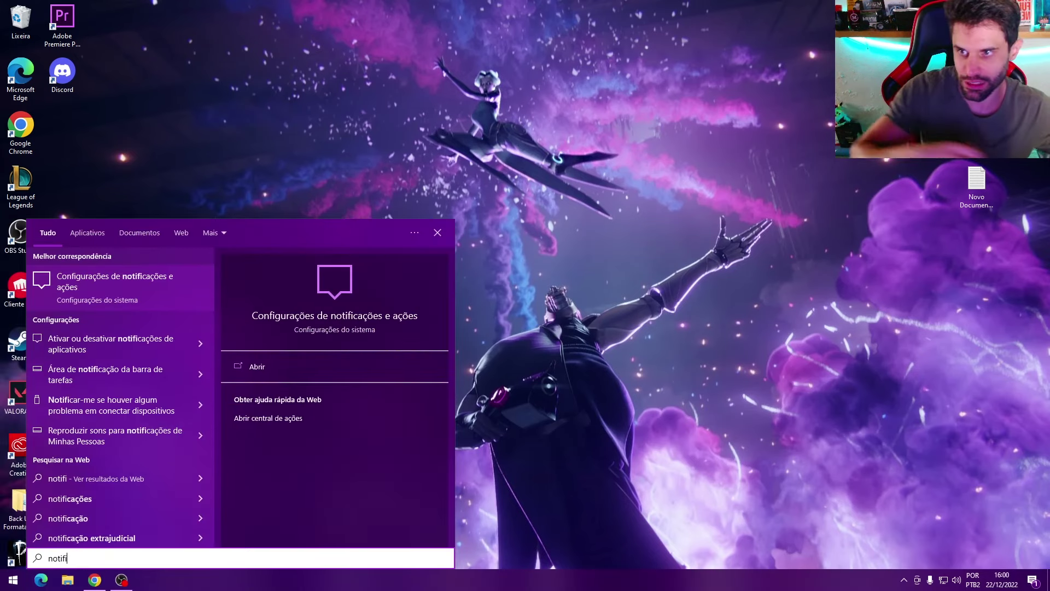
key("Return")
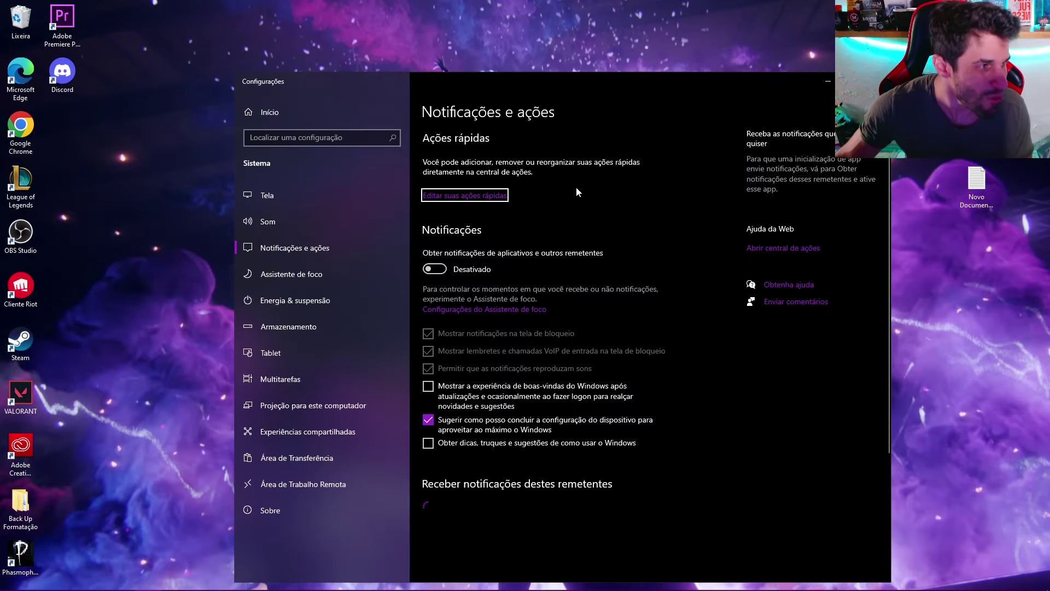
left_click(435, 269)
left_click(436, 272)
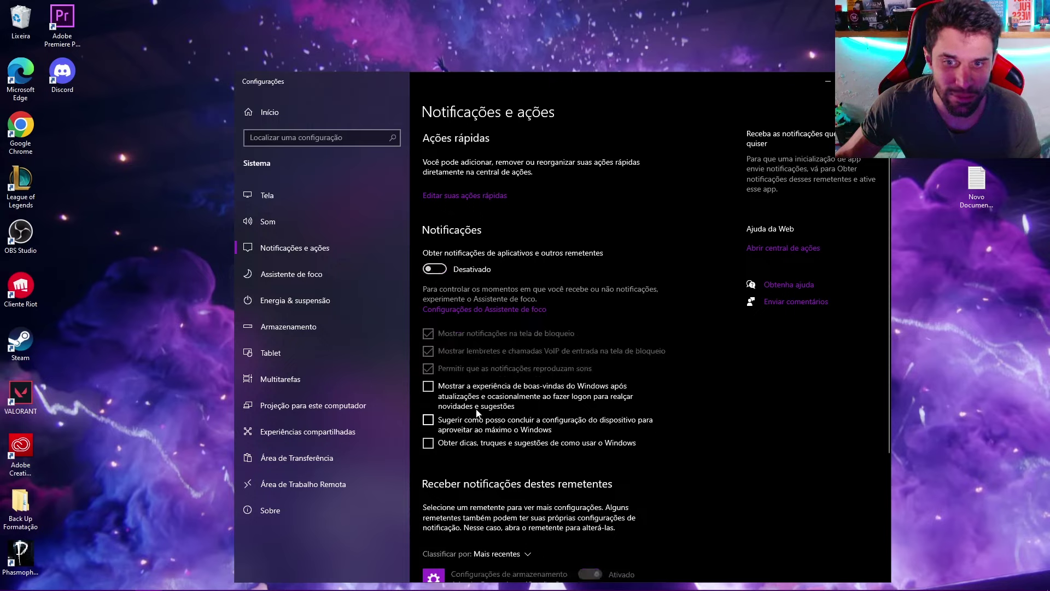
Step: Turn off sharing between devices under Experiências compartilhadas and close the settings
left_click(324, 376)
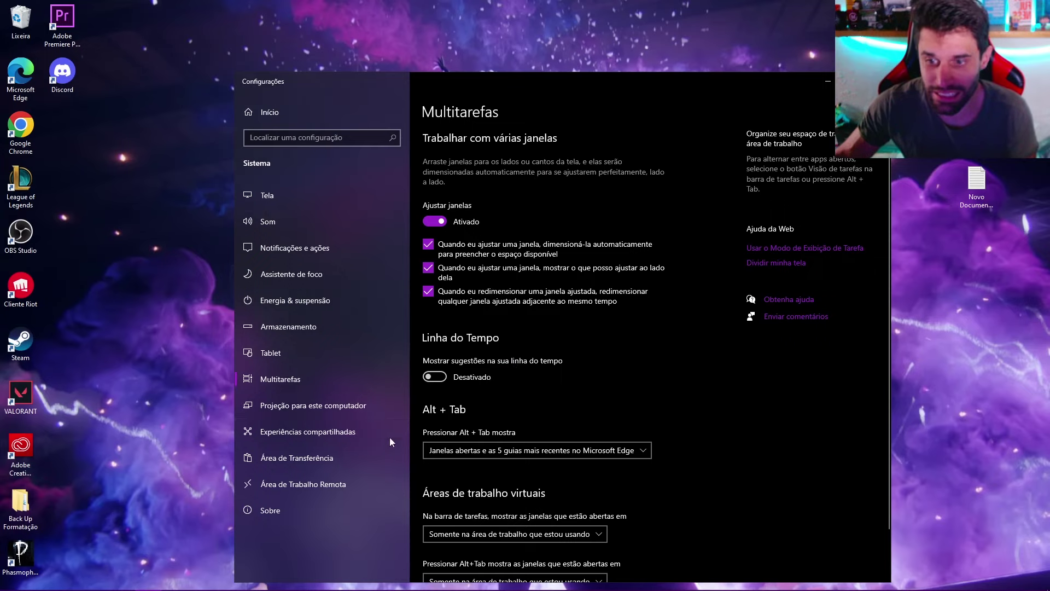
left_click(345, 432)
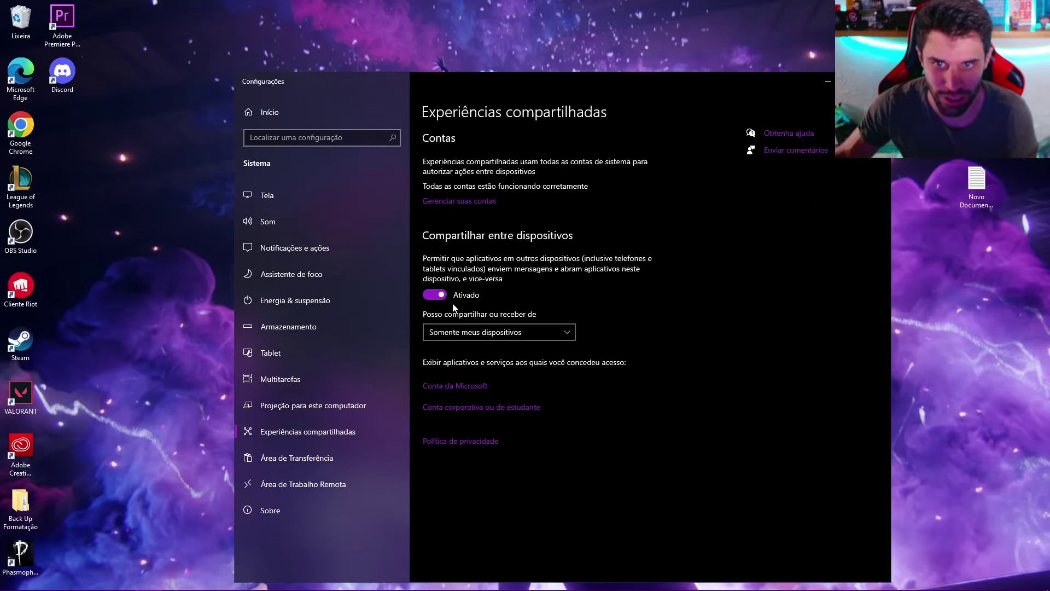
left_click(435, 295)
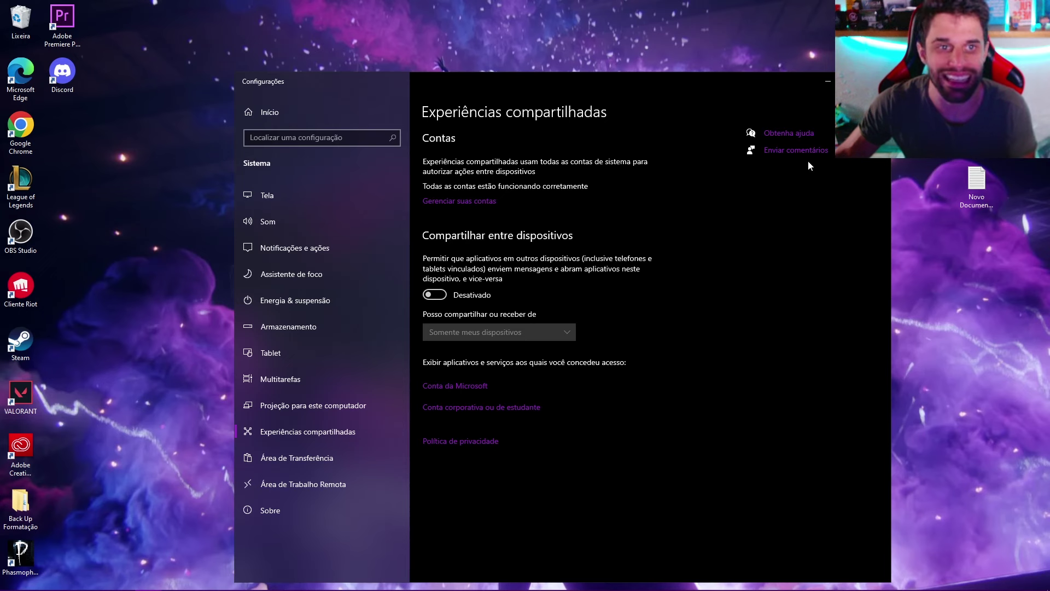
left_click(878, 81)
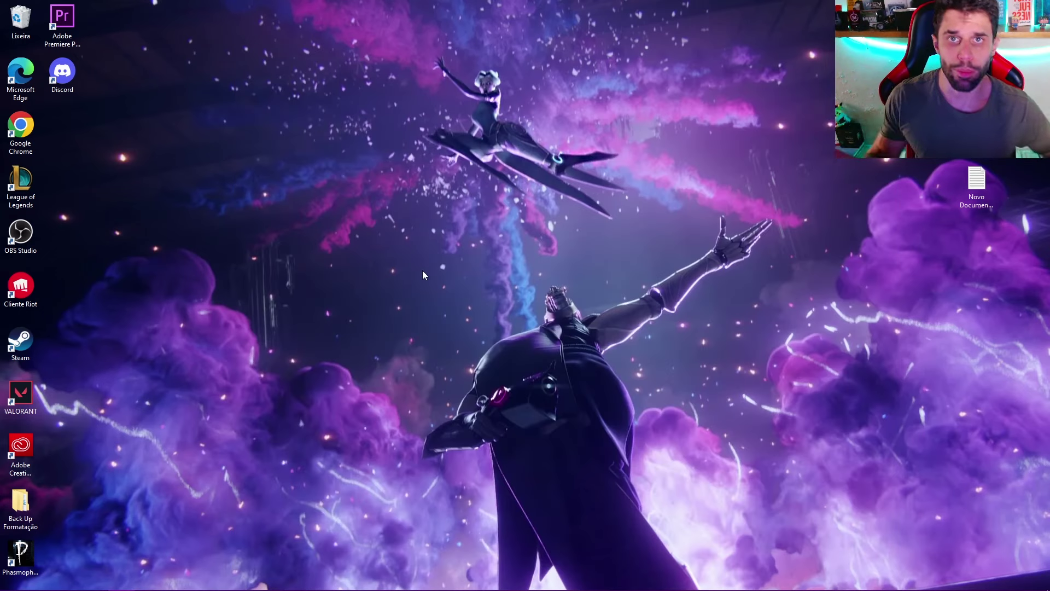
Step: Search Windows for "apli" and open the Aplicativos em segundo plano settings
key("super")
key("super")
type("apli")
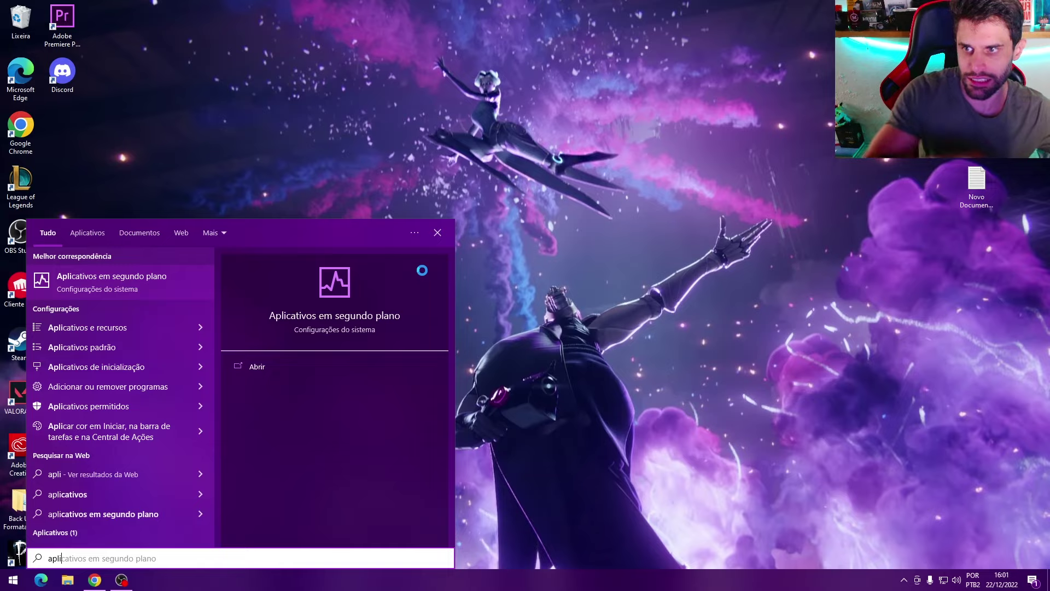
key("Return")
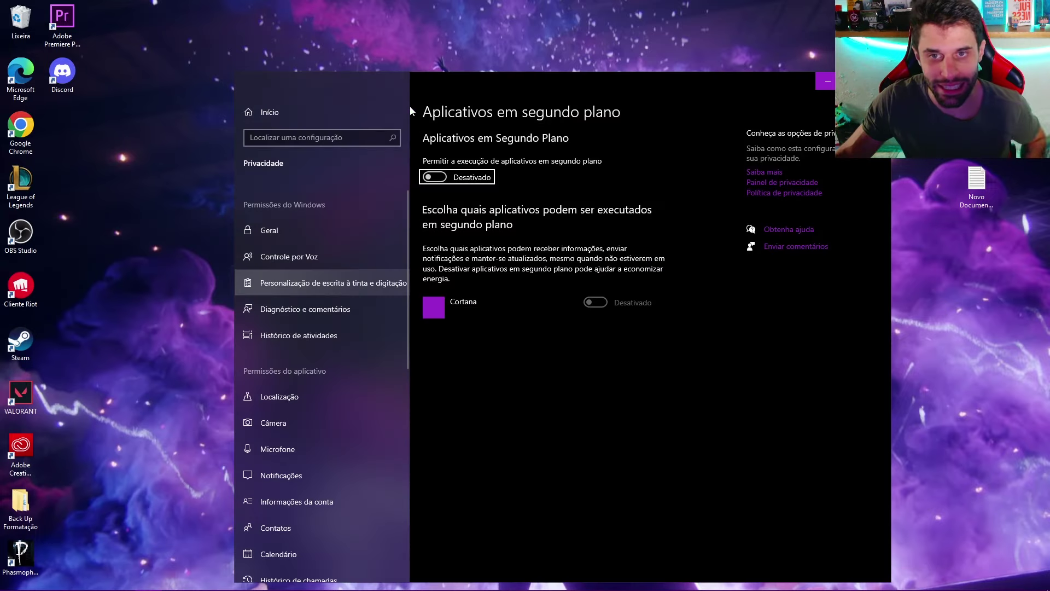
Step: Switch off the permission for apps to run in the background, review the app list and close the settings
left_click(435, 177)
scroll(552, 328, "down", 10)
scroll(546, 321, "up", 10)
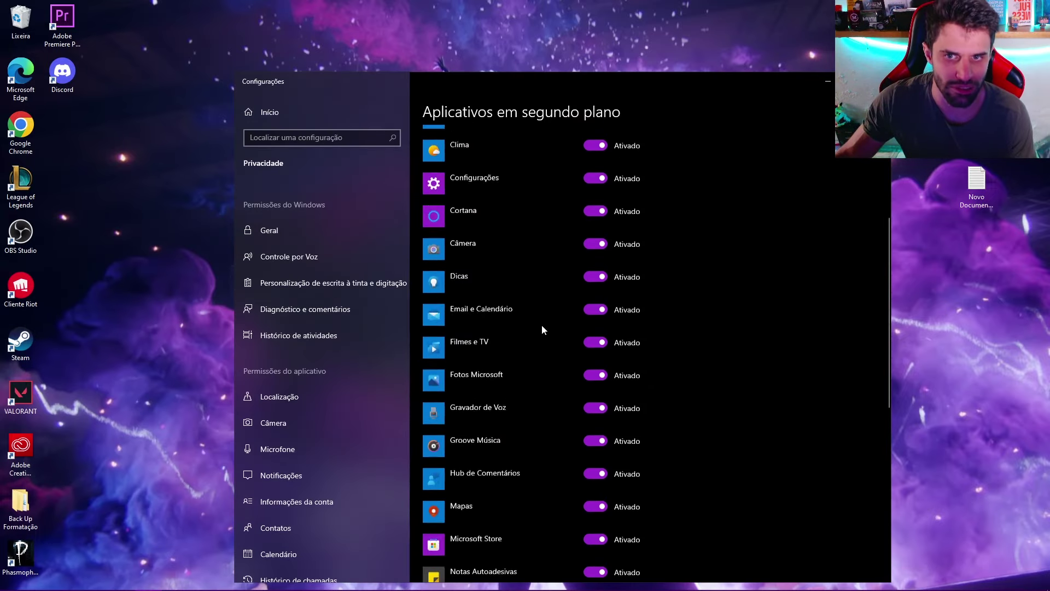
left_click(435, 177)
scroll(504, 383, "down", 10)
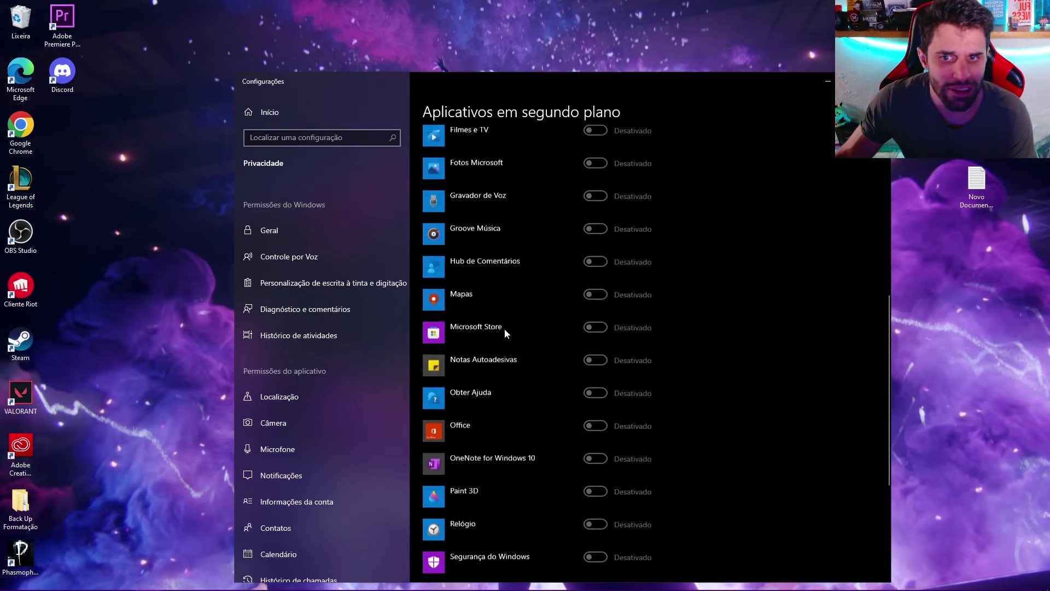
scroll(531, 356, "up", 10)
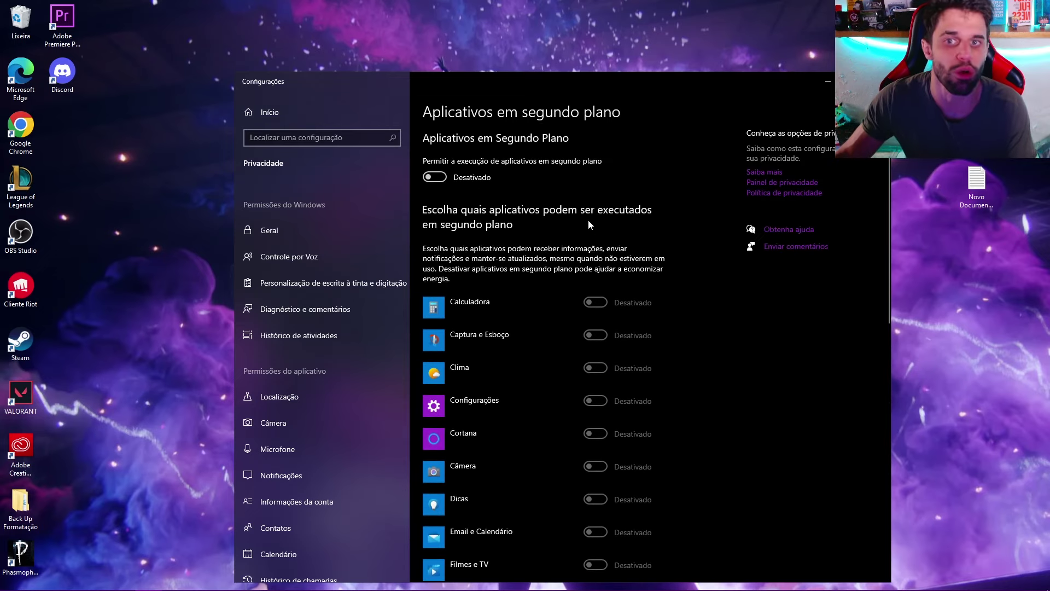
key("alt+F4")
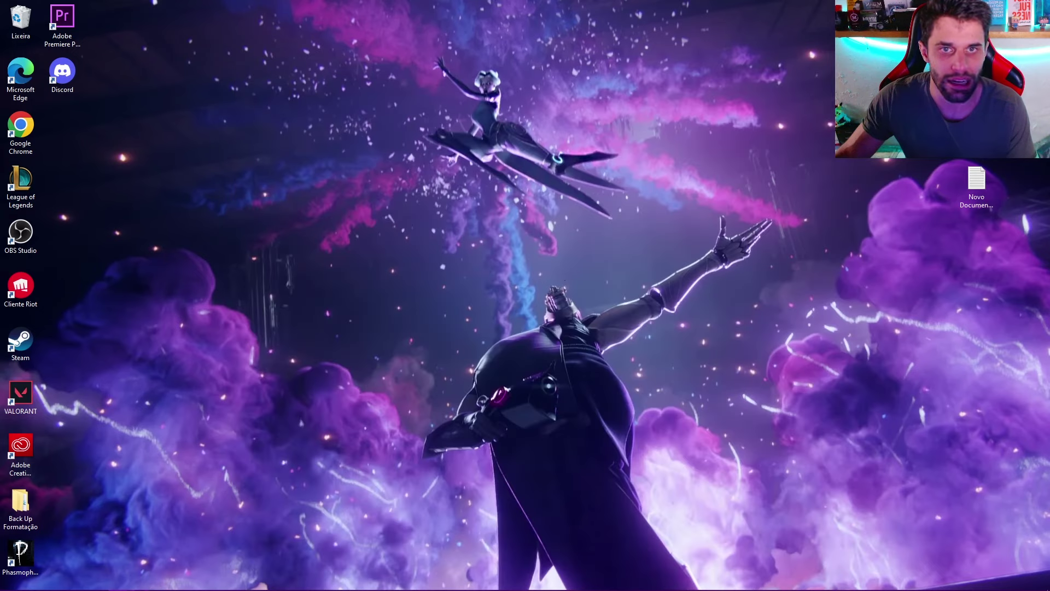
Step: Search Windows for "modo", set Modo de Jogo to Desativado and check that the Xbox Game Bar is off
key("super")
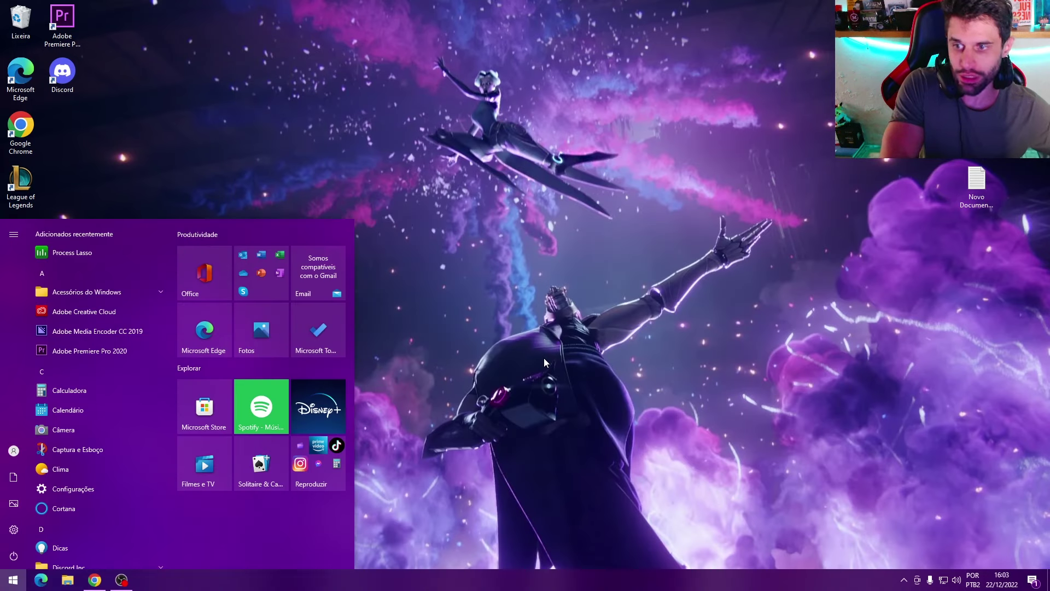
type("modo")
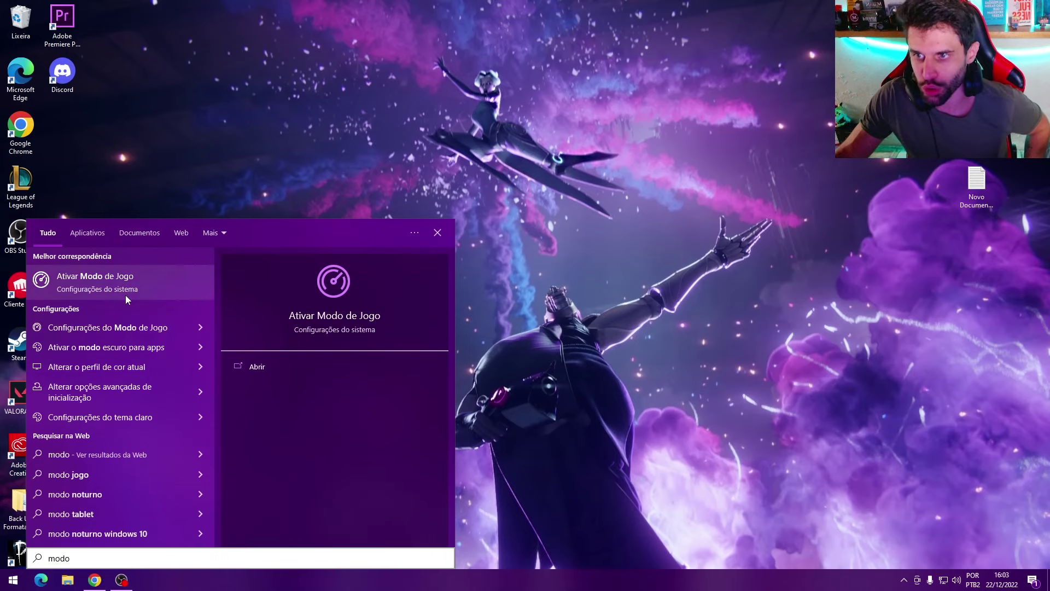
left_click(125, 294)
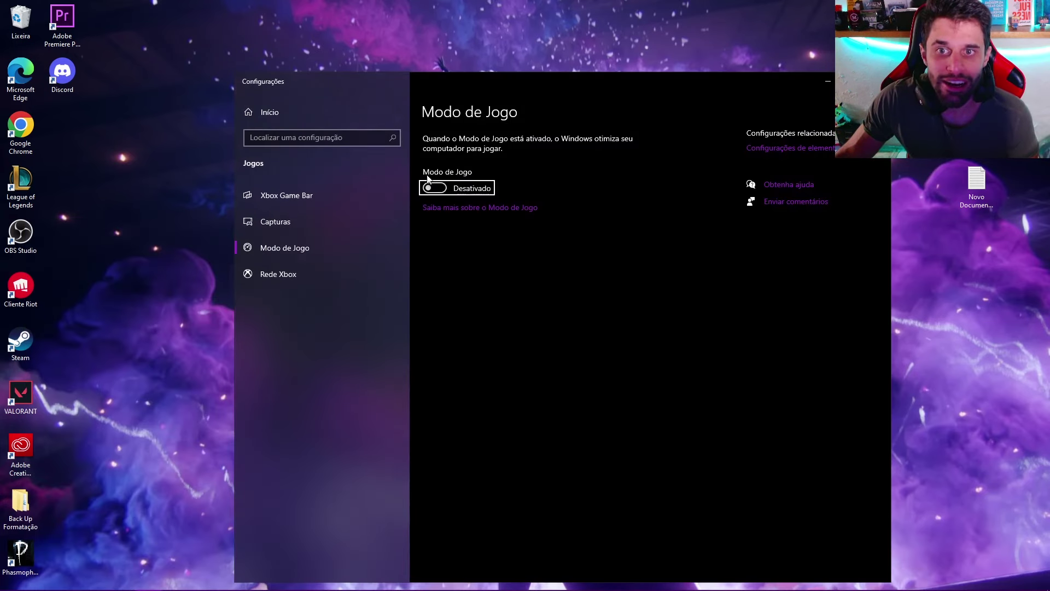
left_click(437, 188)
left_click(435, 187)
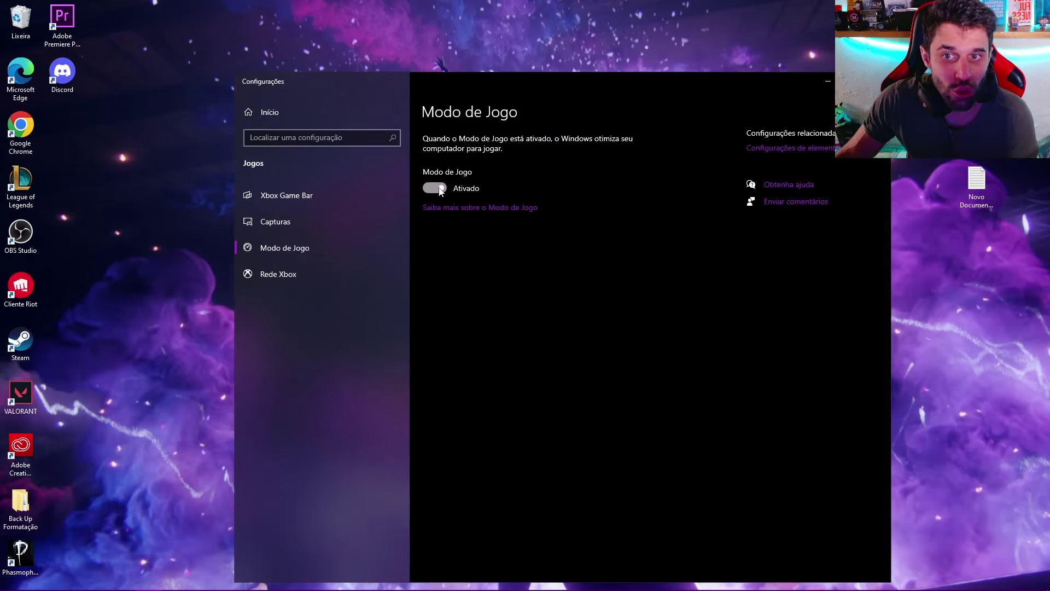
left_click(305, 196)
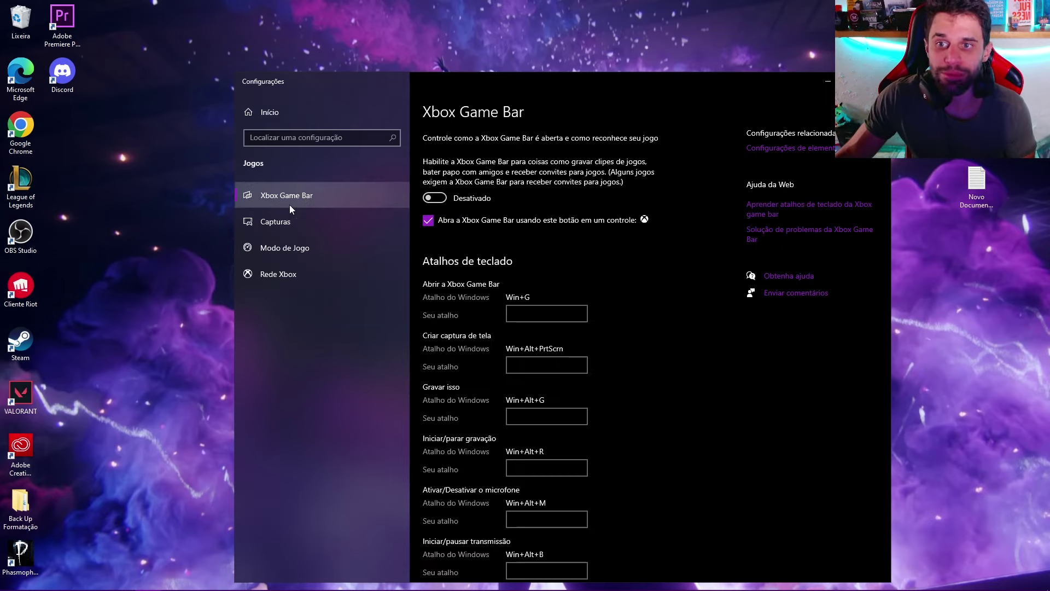
left_click(438, 205)
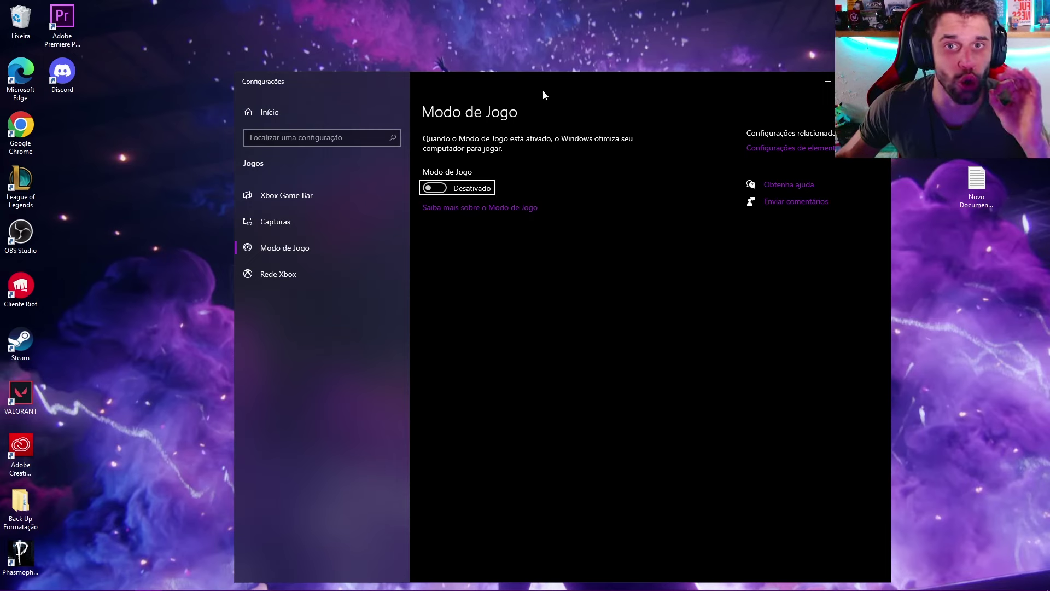
Step: Open the Configurações de elementos gráficos from Modo de Jogo and expand the League of Legends (TM) Client entry
left_click_drag(557, 80, 438, 79)
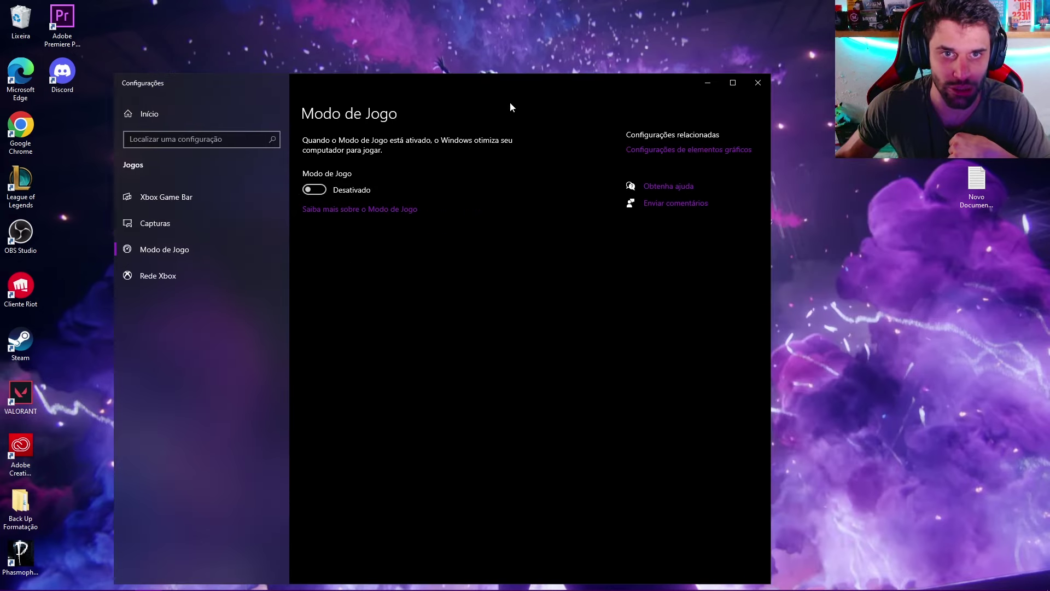
left_click(654, 153)
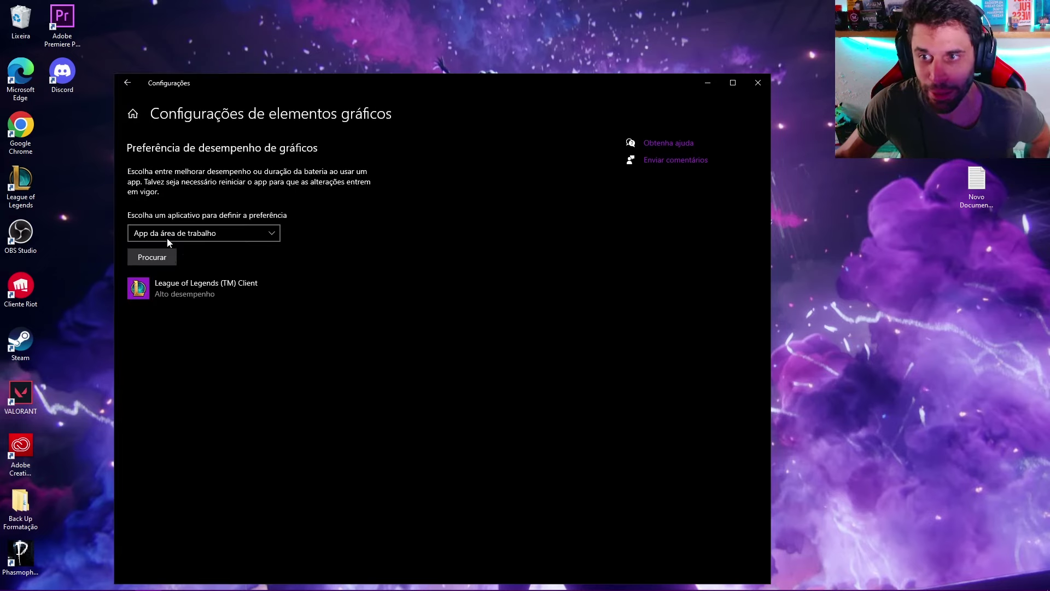
left_click(159, 257)
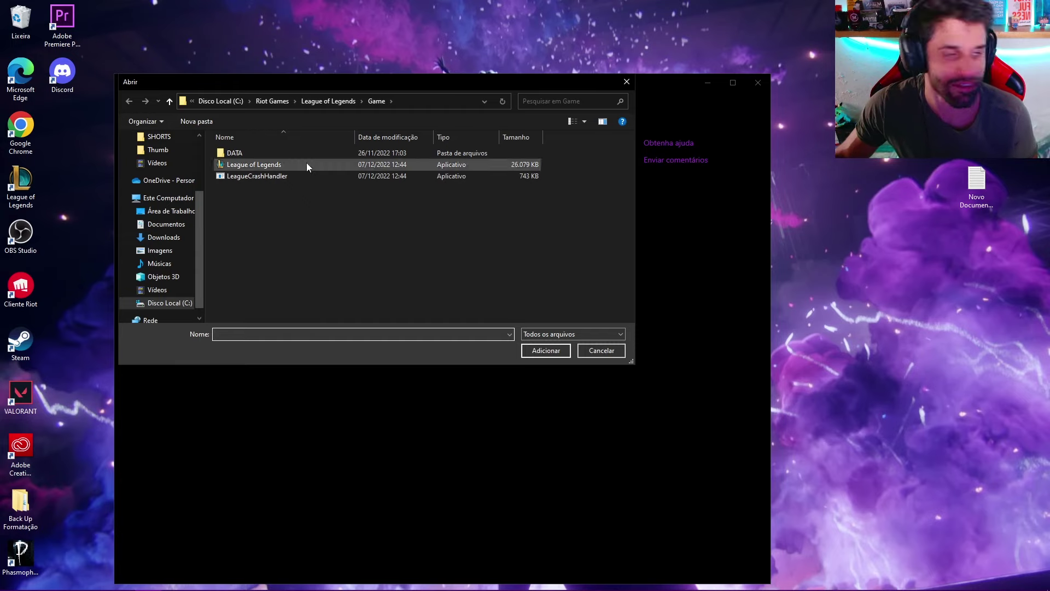
left_click(627, 83)
left_click(187, 300)
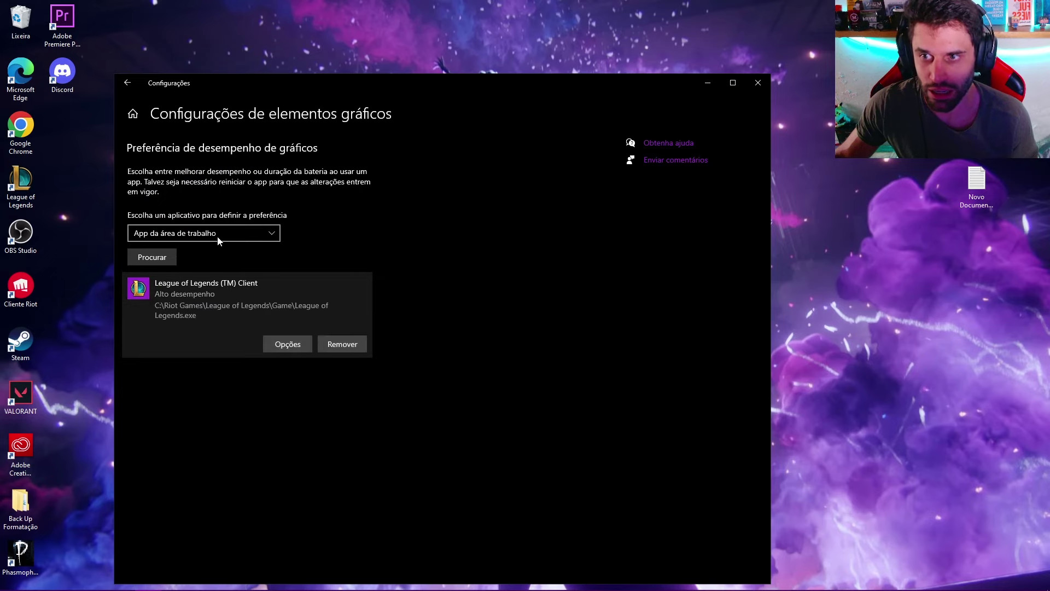
Step: Try to add the League of Legends application from C:\Riot Games\League of Legends\Game to the graphics performance preferences
left_click(171, 257)
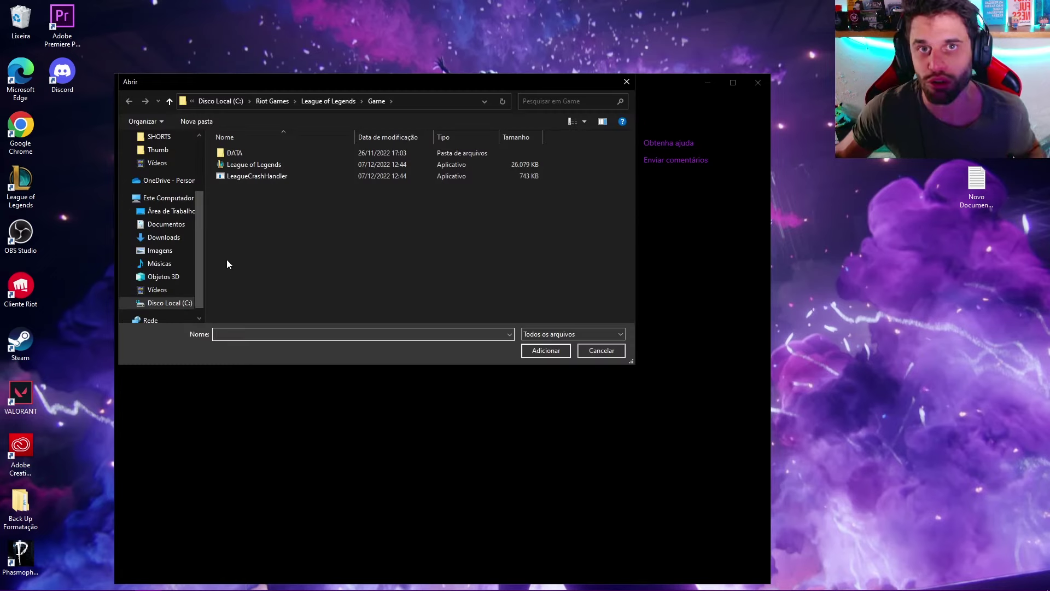
left_click(167, 302)
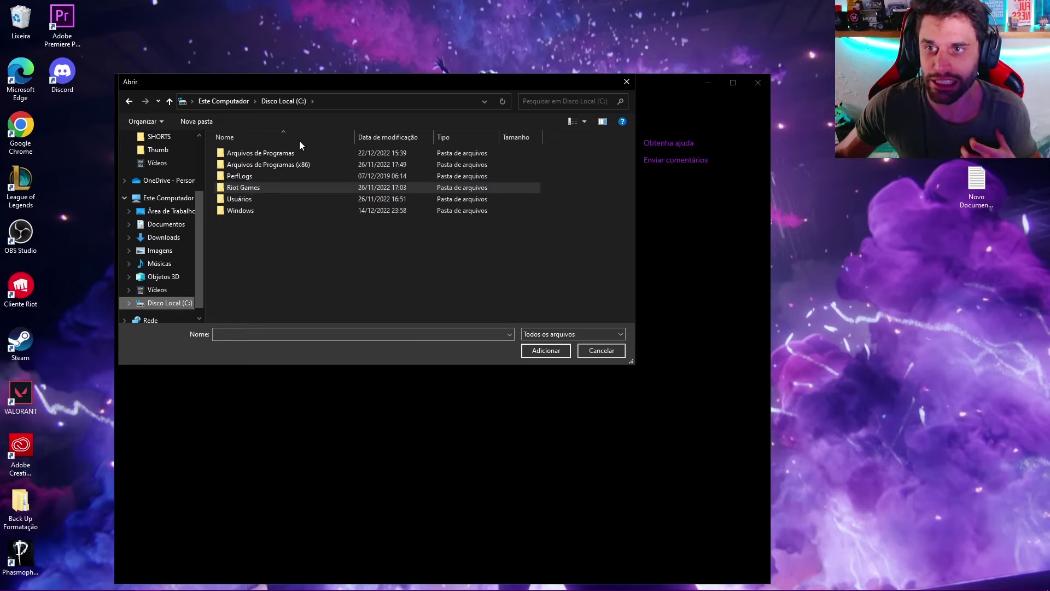
left_click(255, 190)
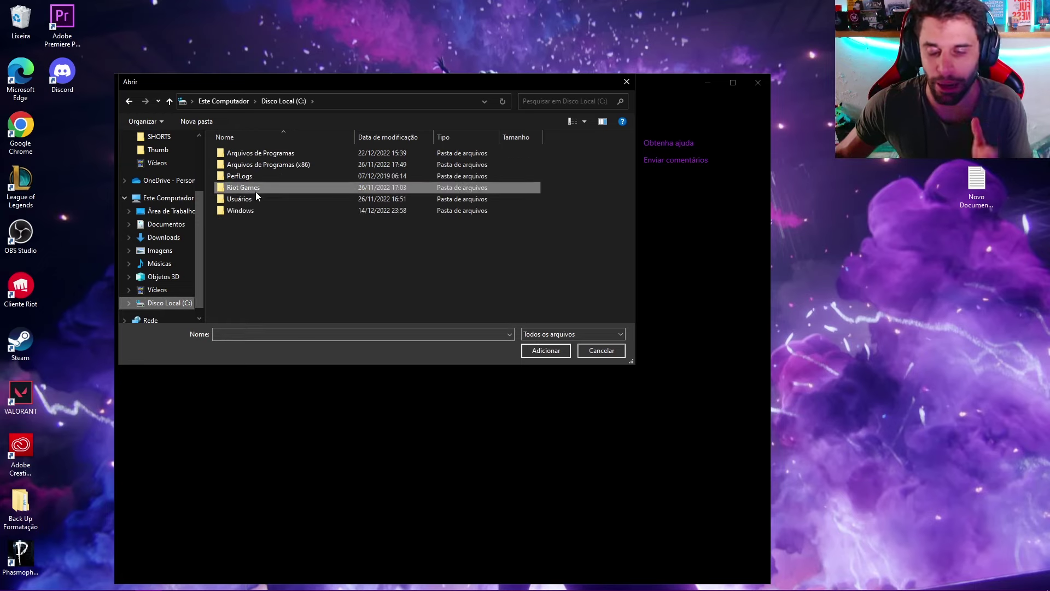
double_click(256, 192)
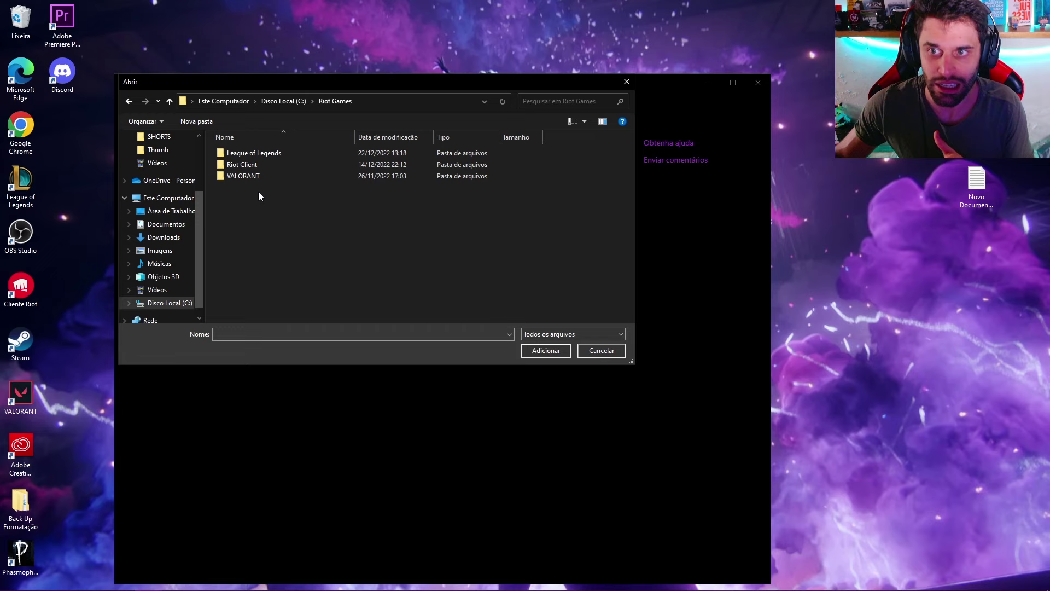
left_click(272, 154)
double_click(271, 155)
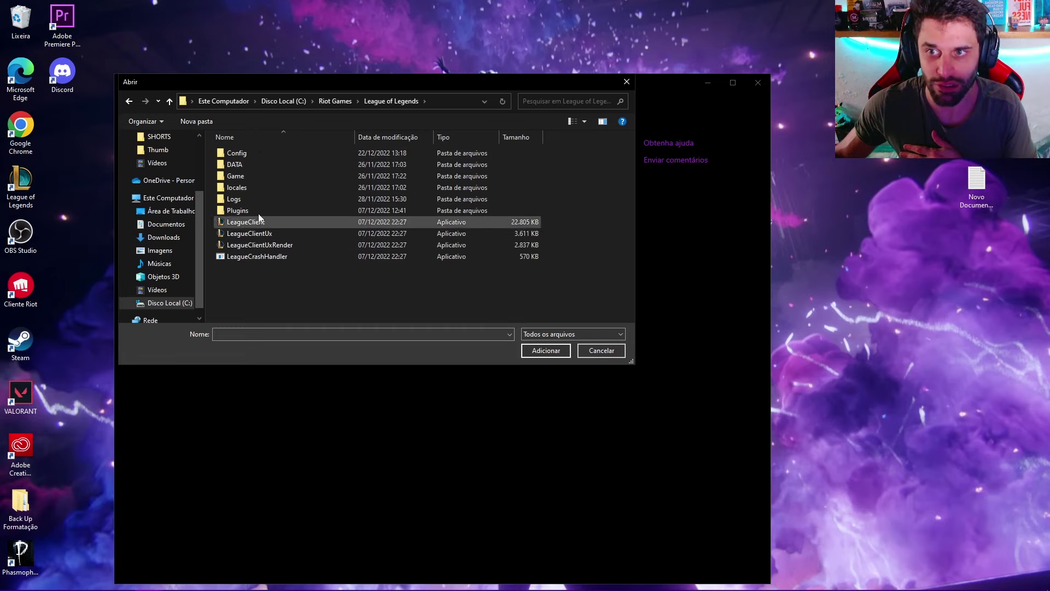
double_click(250, 178)
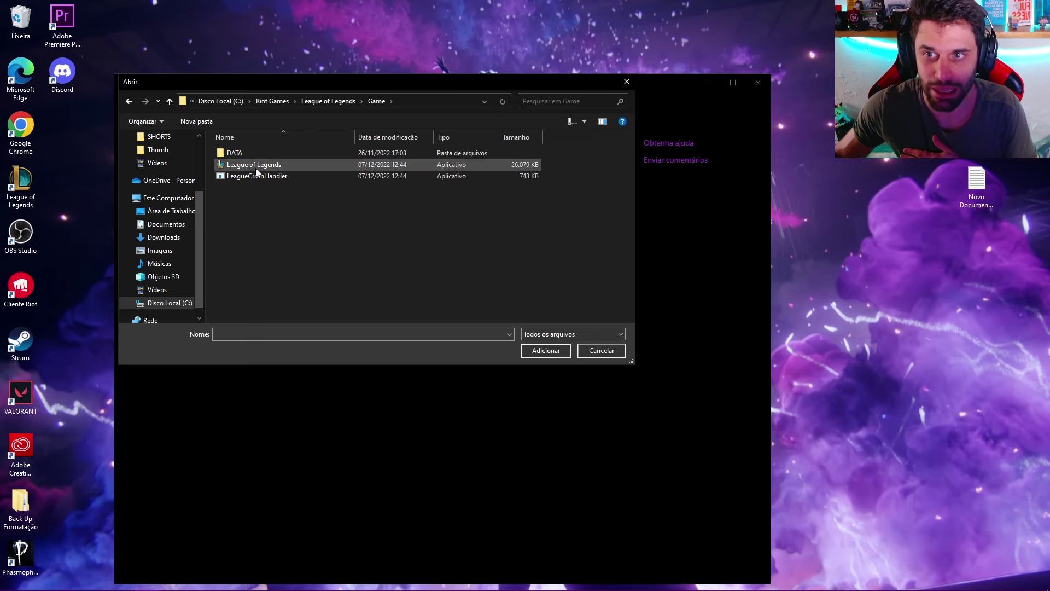
double_click(256, 171)
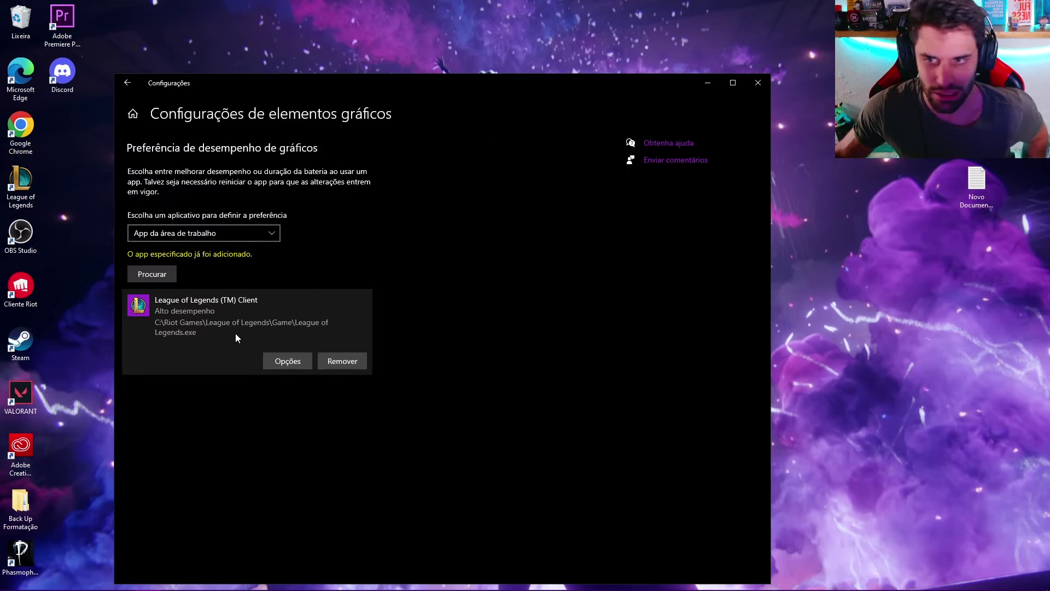
Step: Set the League of Legends client's graphics preference to Alto desempenho and save it
left_click(280, 361)
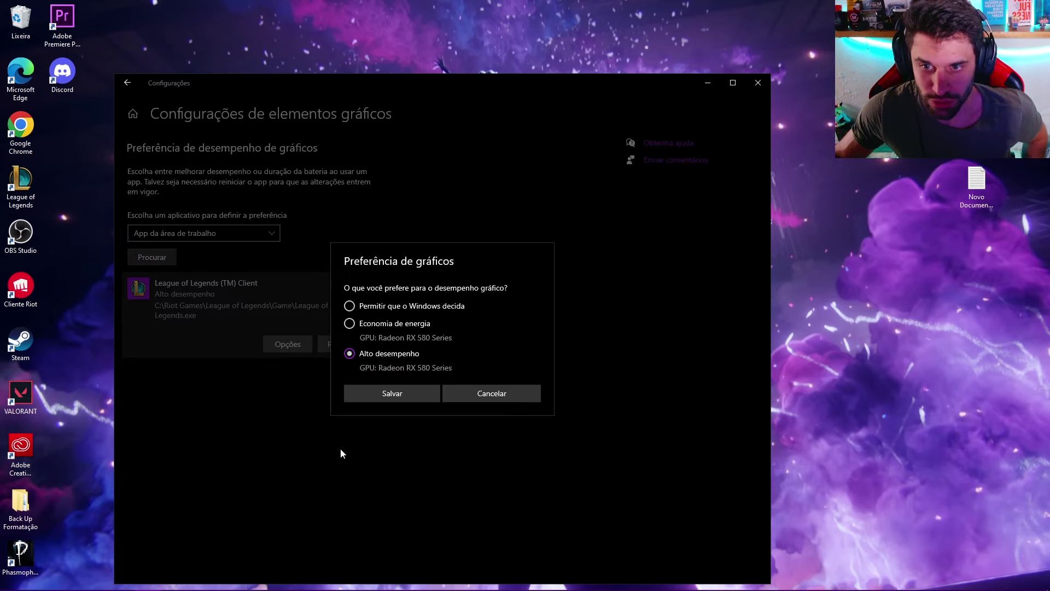
left_click(371, 327)
left_click(373, 309)
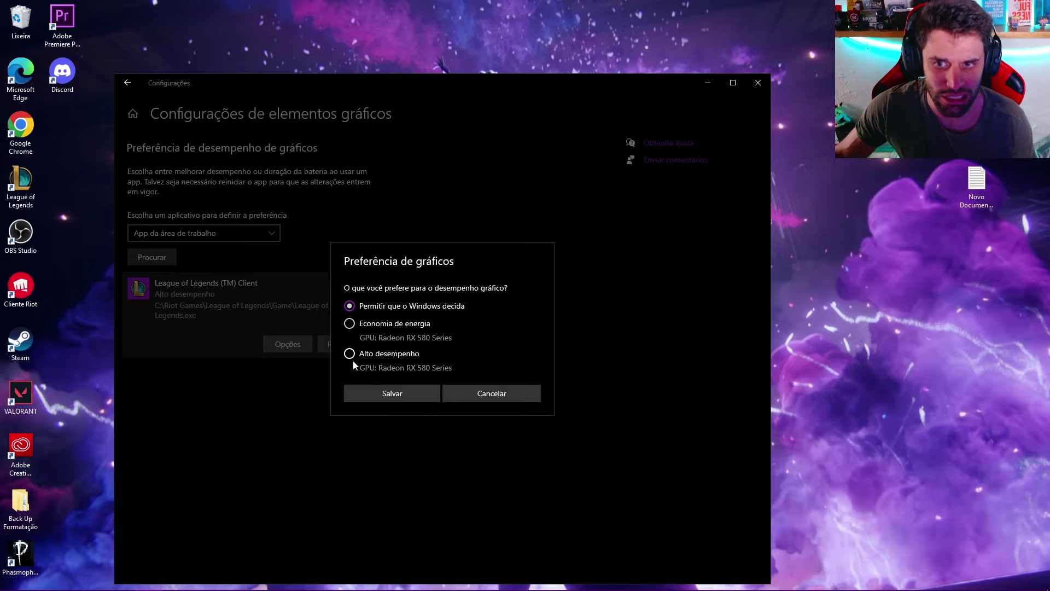
left_click(350, 354)
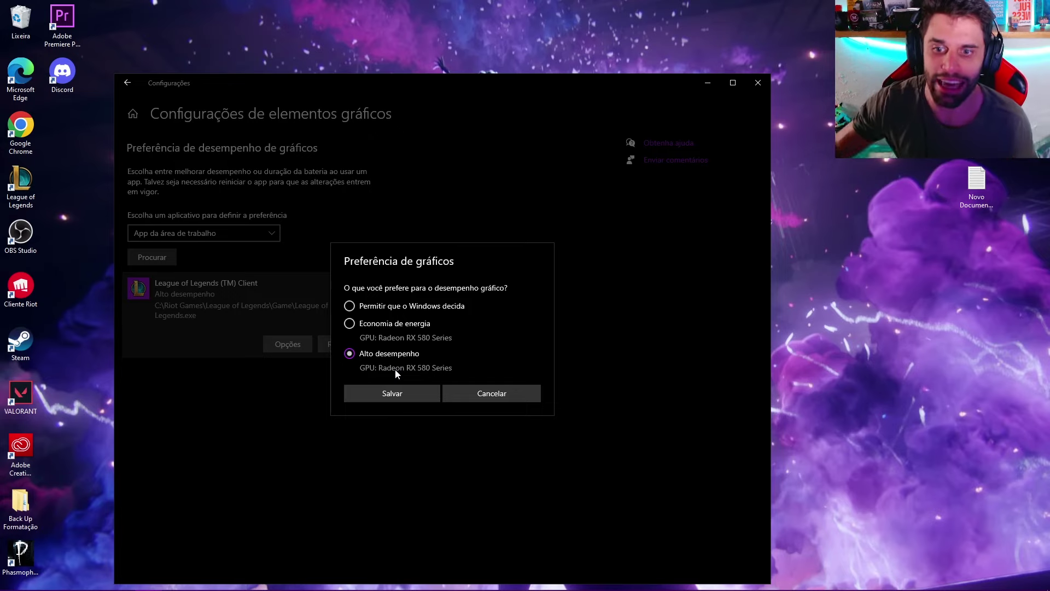
left_click(365, 397)
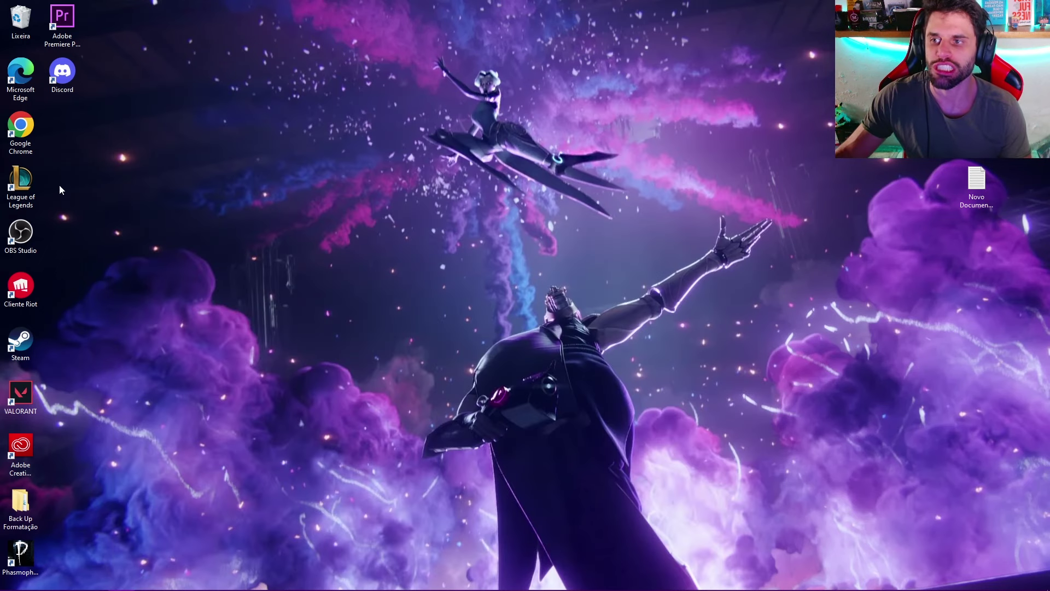
Step: Open the League of Legends desktop shortcut's file location, go to Riot Games\League of Legends and locate the three LeagueClient applications
right_click(34, 178)
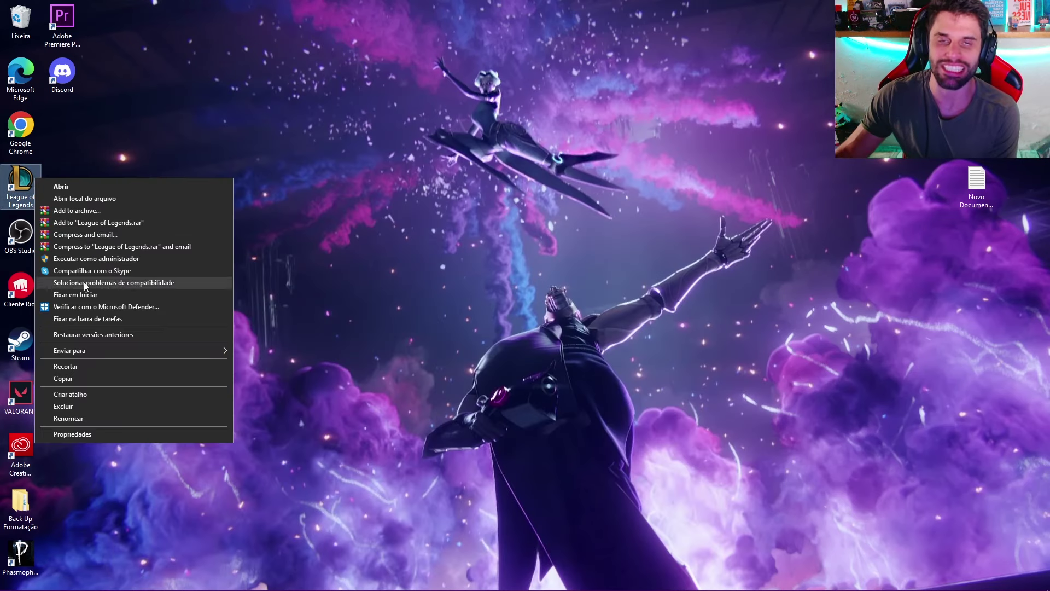
left_click(98, 433)
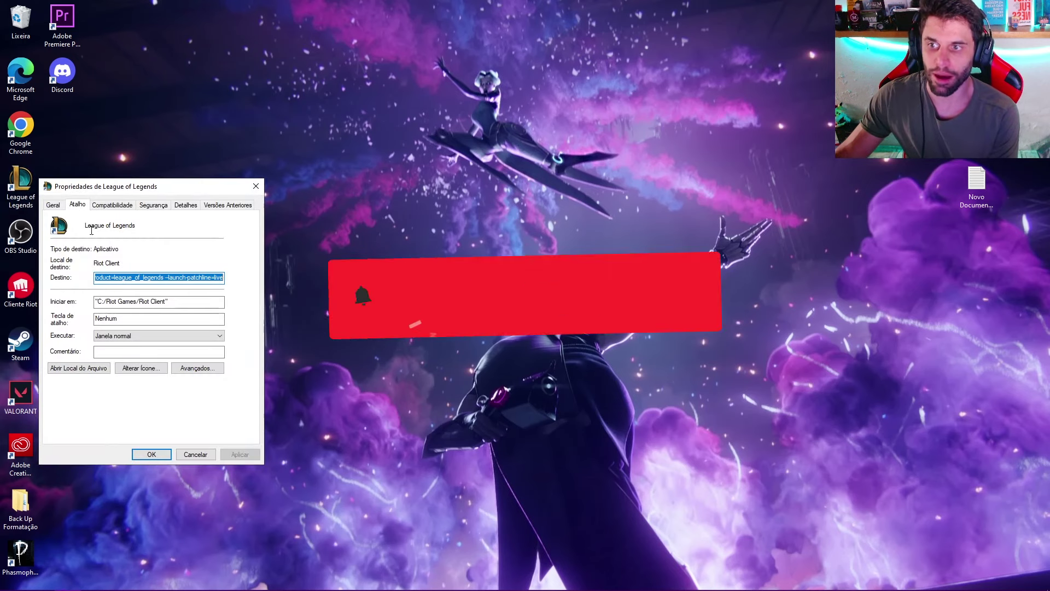
left_click(75, 371)
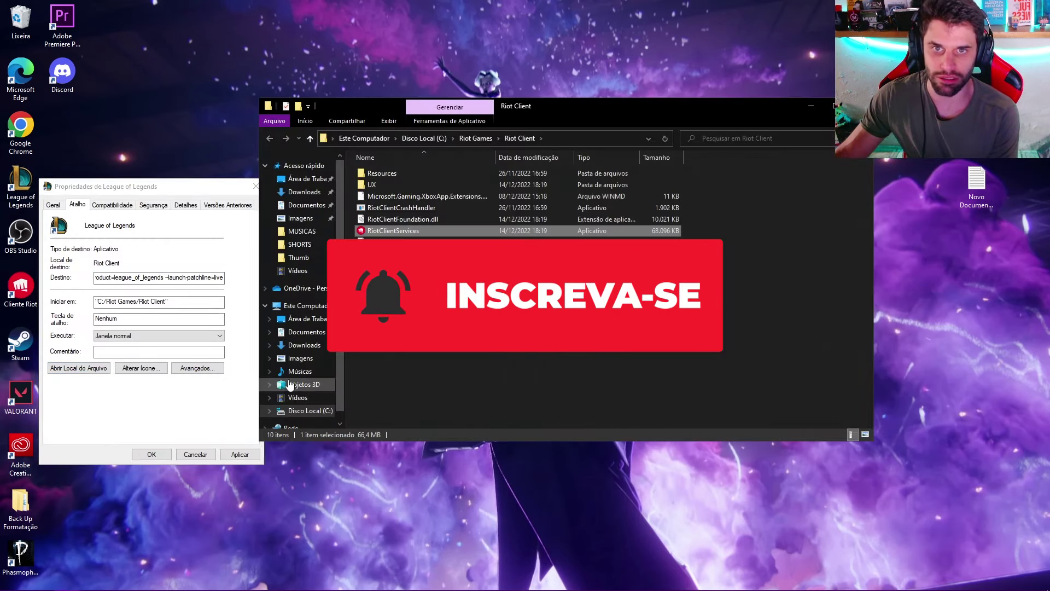
double_click(633, 103)
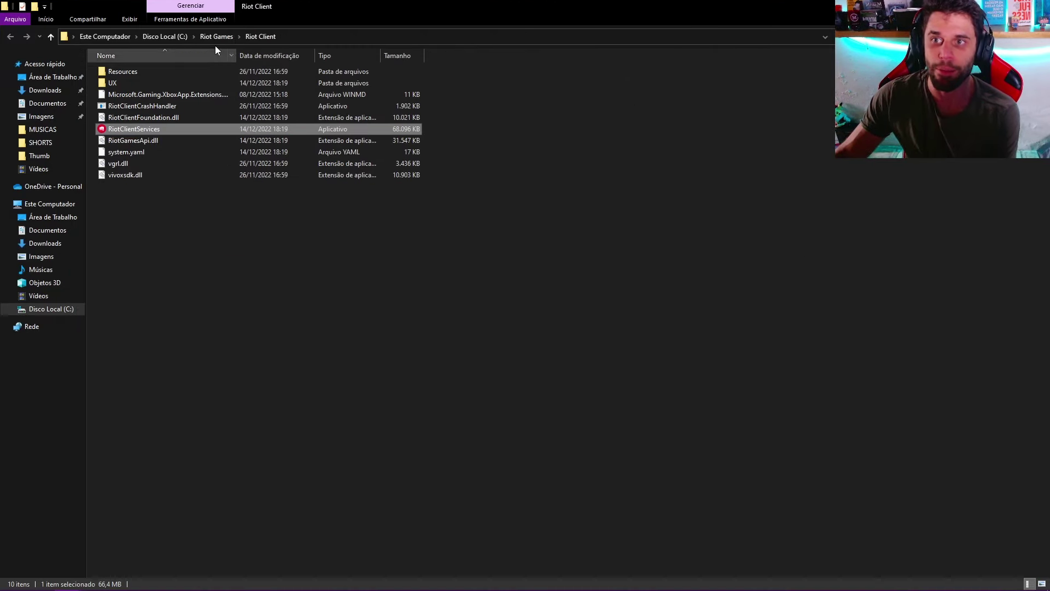
left_click(223, 37)
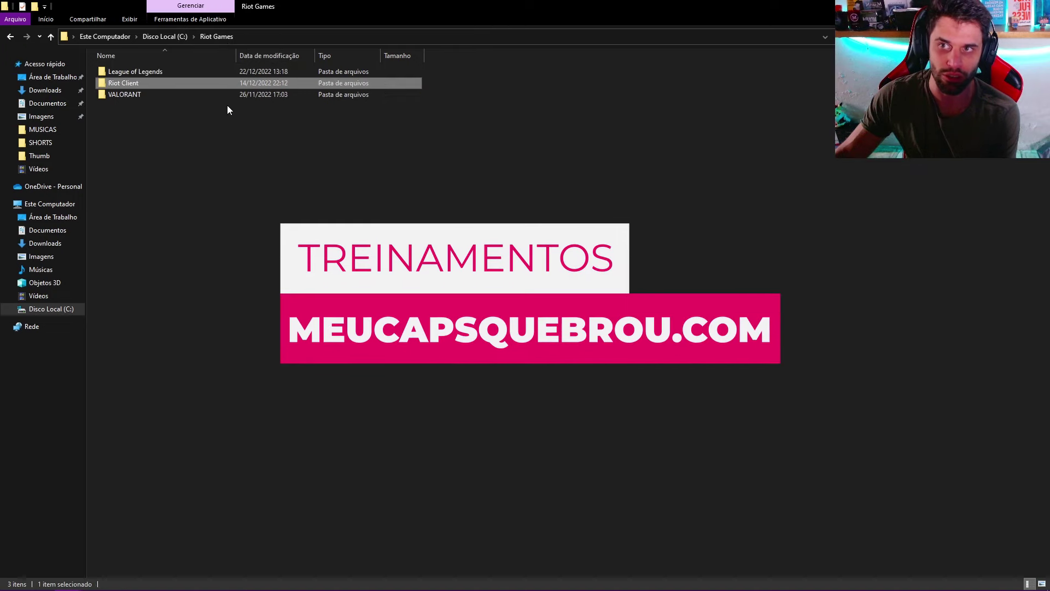
double_click(139, 72)
scroll(240, 195, "down", 10)
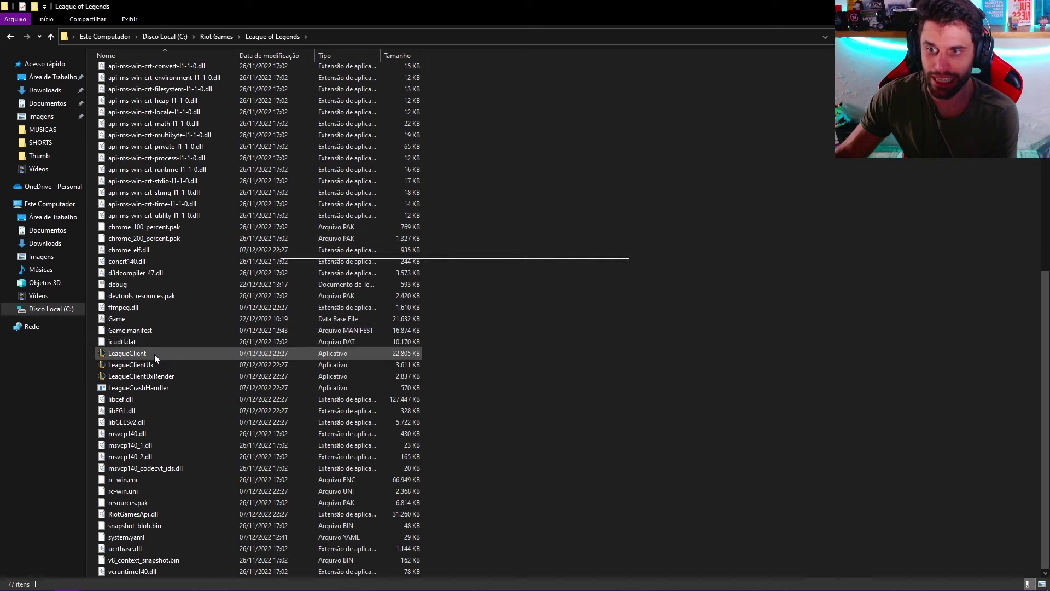
left_click_drag(450, 352, 393, 378)
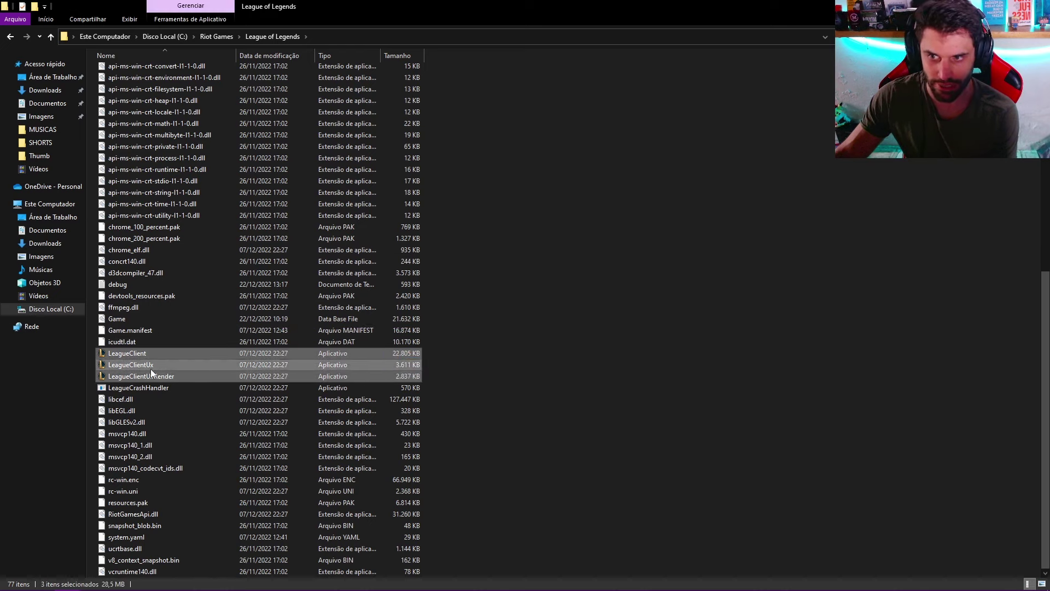
left_click(559, 343)
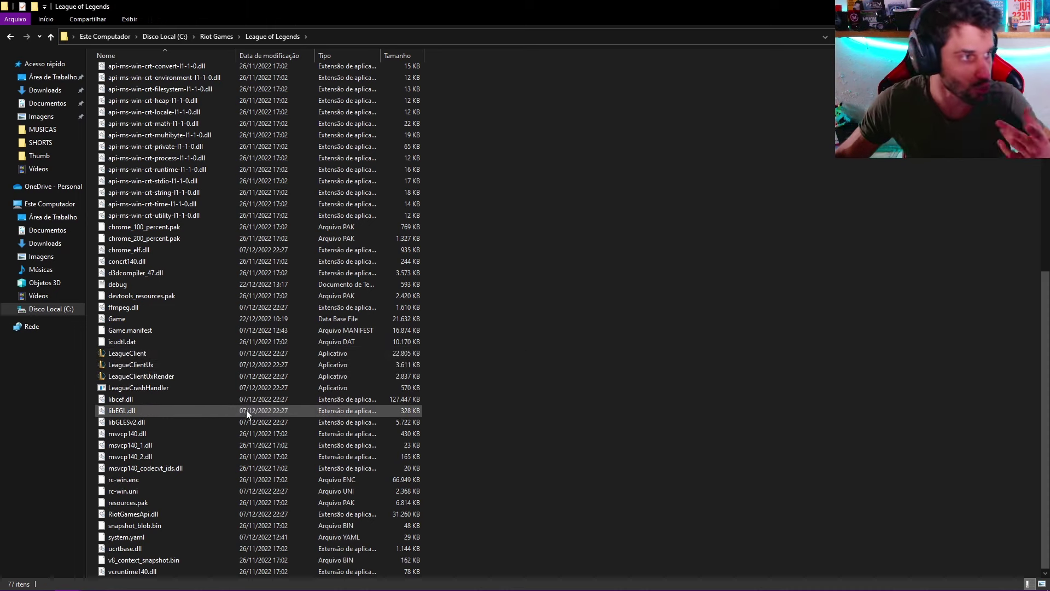
Step: Enable Desabilitar otimizações de tela inteira in the compatibility properties of the LeagueClient application
left_click(145, 357)
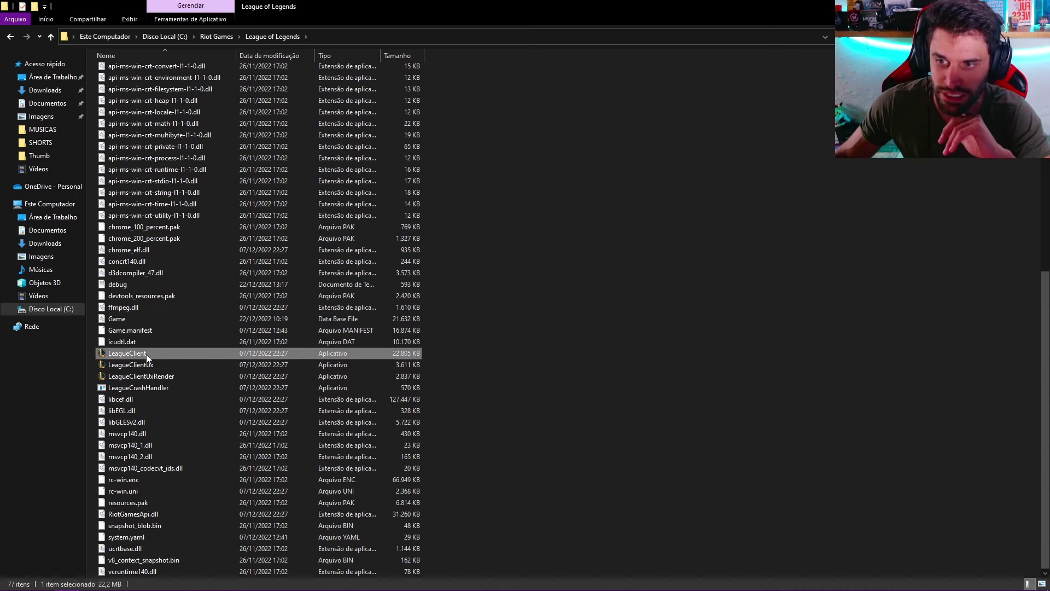
right_click(146, 353)
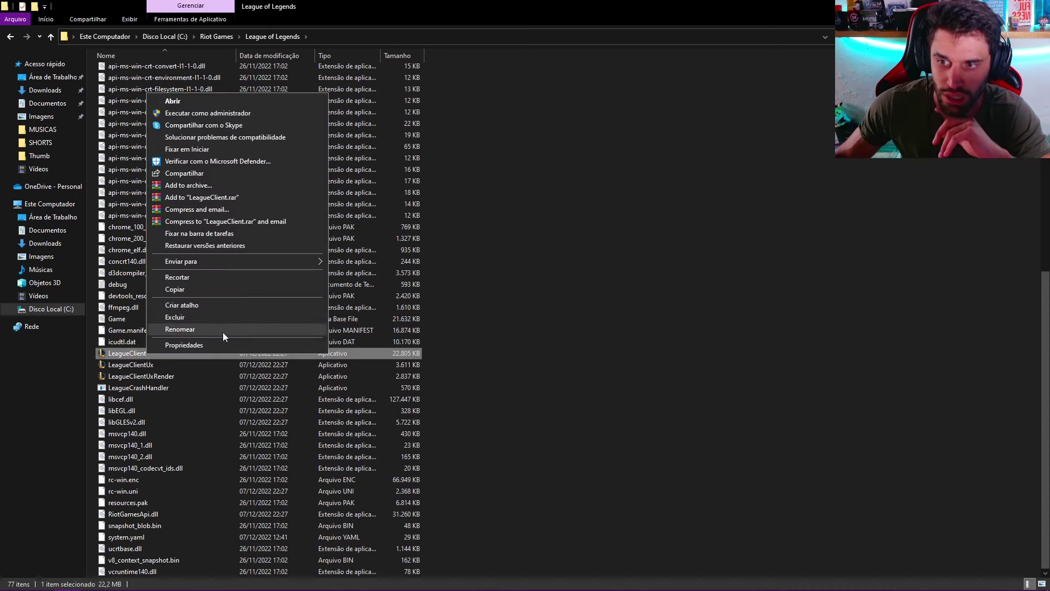
left_click(179, 345)
left_click(260, 326)
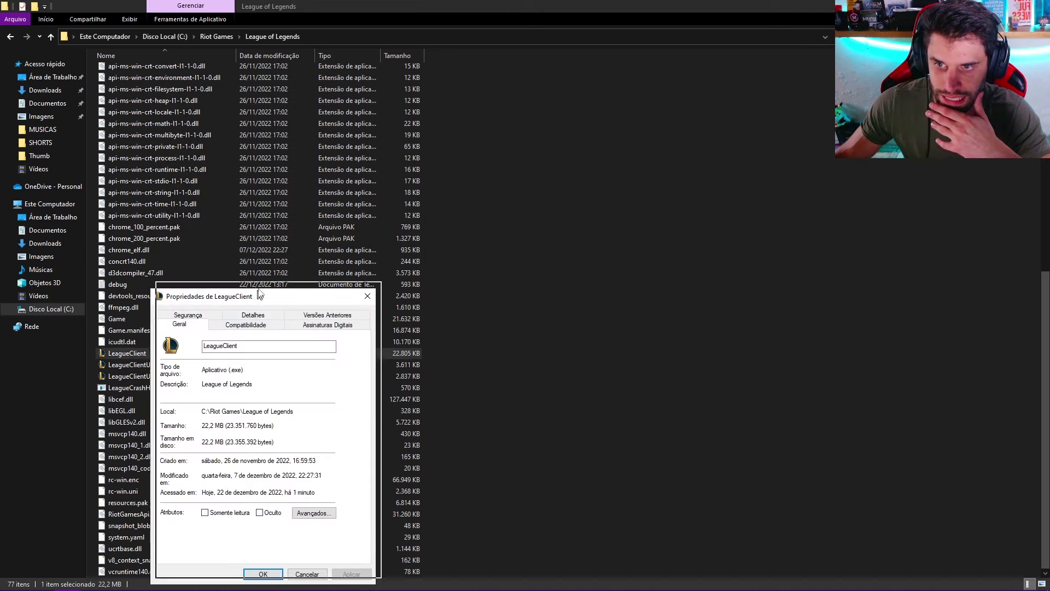
left_click_drag(260, 293, 315, 187)
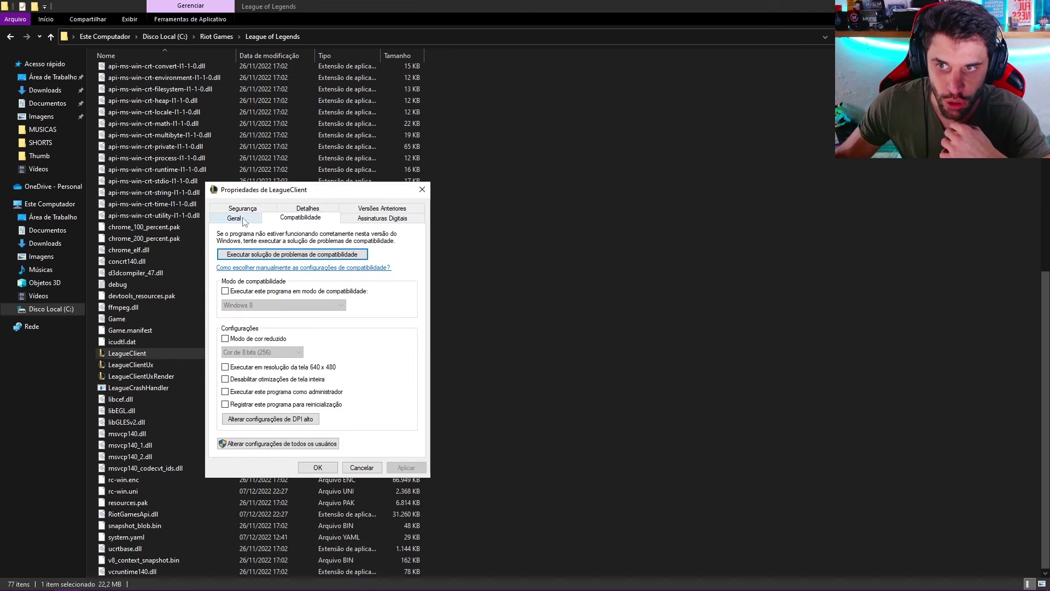
left_click(244, 220)
left_click(281, 220)
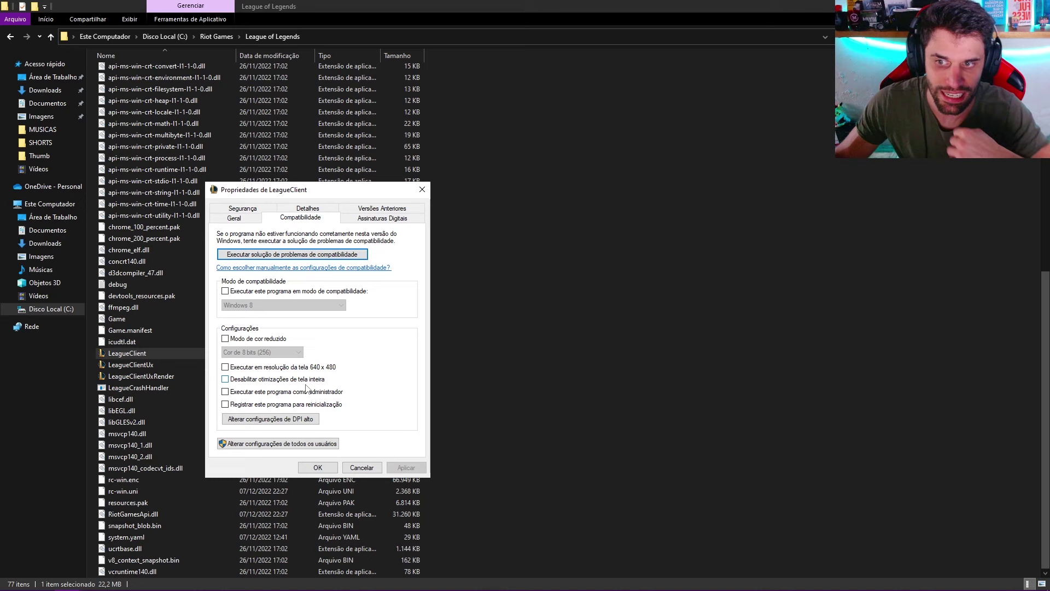
left_click(225, 379)
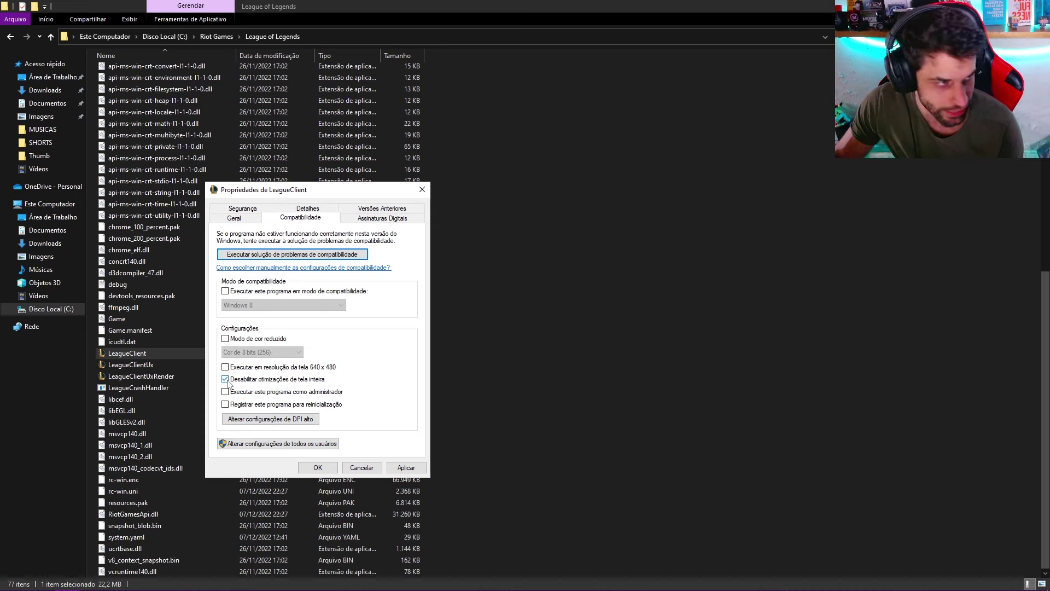
Step: Override LeagueClient's high-DPI scaling with the adjustment performed by Aplicativo, and apply its properties
left_click(285, 419)
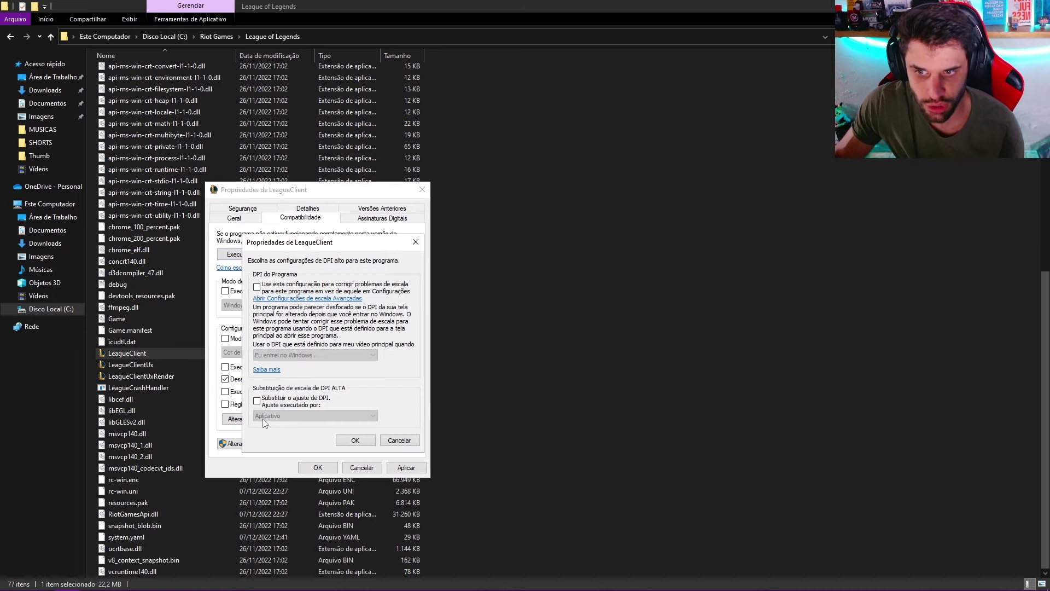
left_click(257, 401)
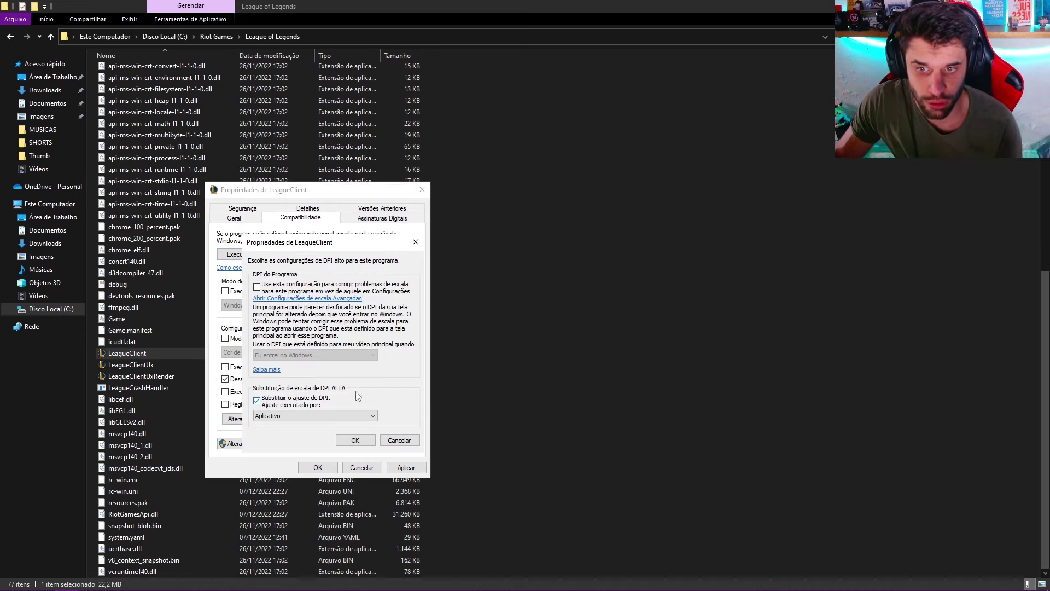
left_click(355, 441)
left_click(404, 468)
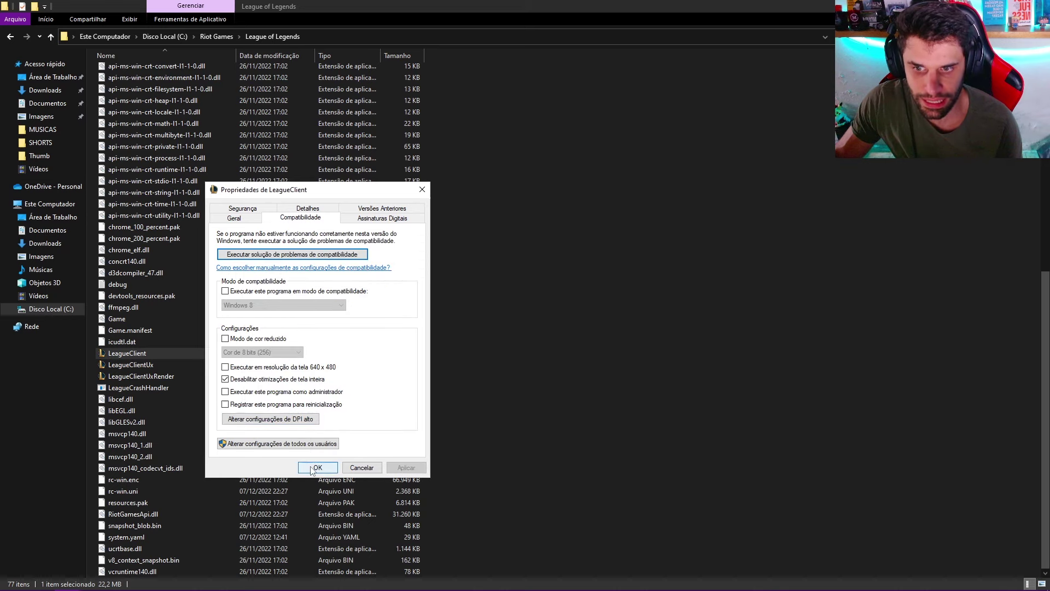
left_click(317, 468)
Step: Enable Desabilitar otimizações de tela inteira in the compatibility properties of the LeagueClientUx application
left_click(157, 376)
left_click(154, 365)
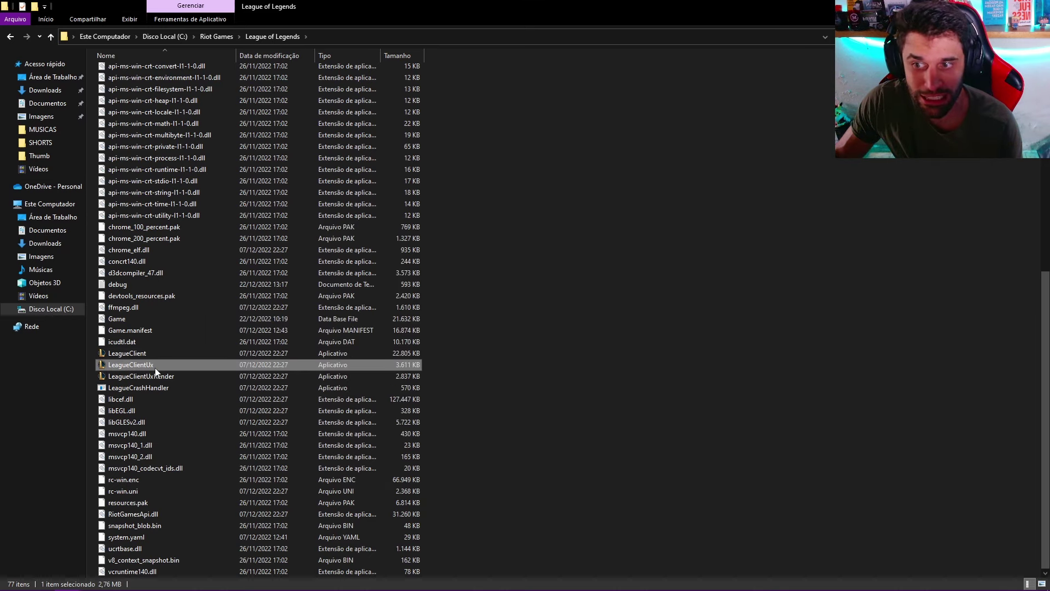
right_click(154, 366)
left_click(197, 359)
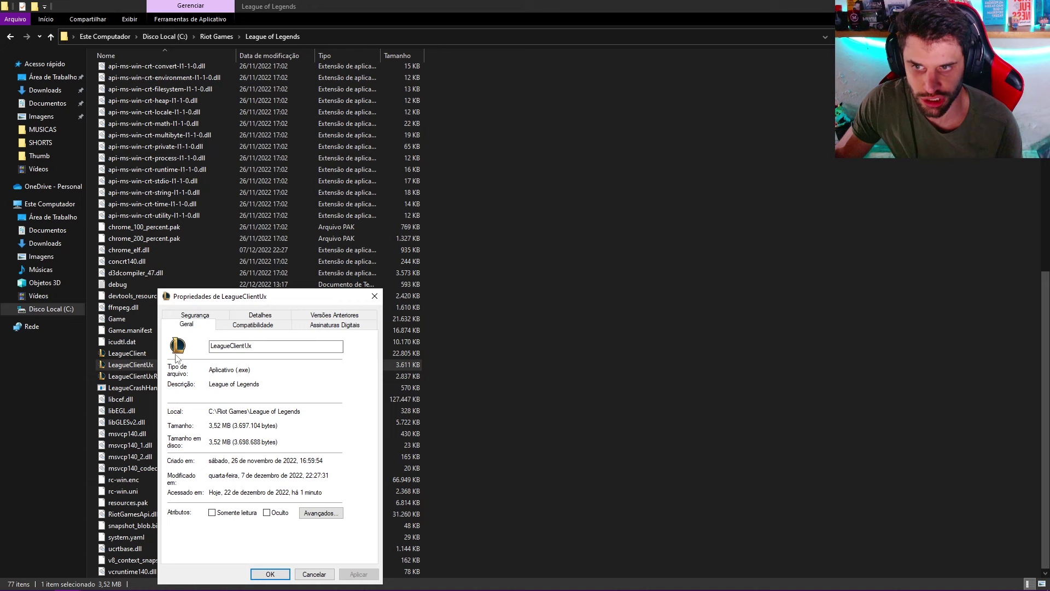
left_click(244, 326)
left_click(178, 485)
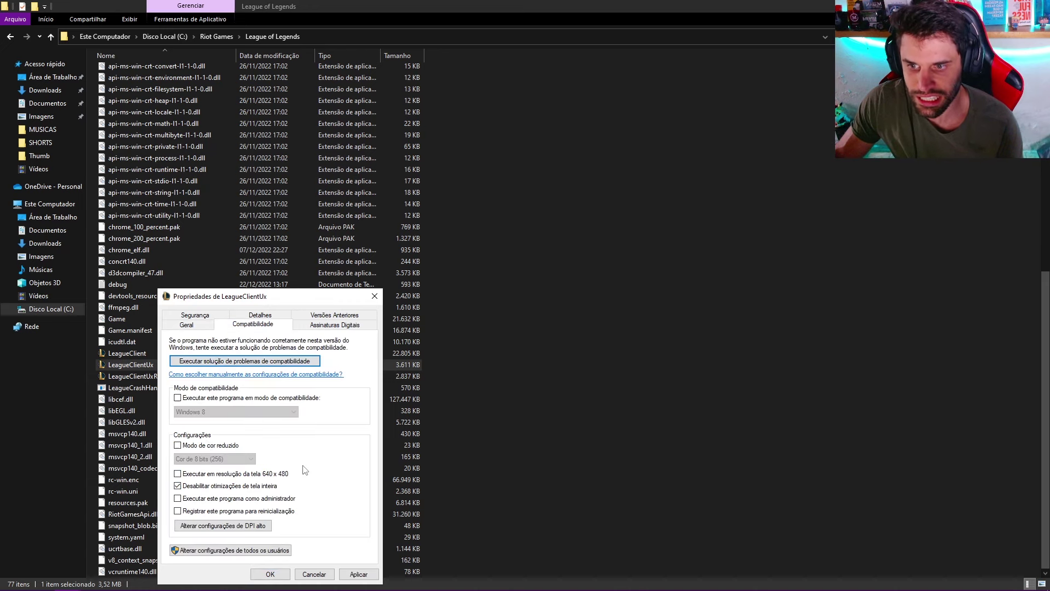
Step: Override LeagueClientUx's high-DPI scaling with the adjustment performed by Aplicativo, and apply its properties
left_click(223, 525)
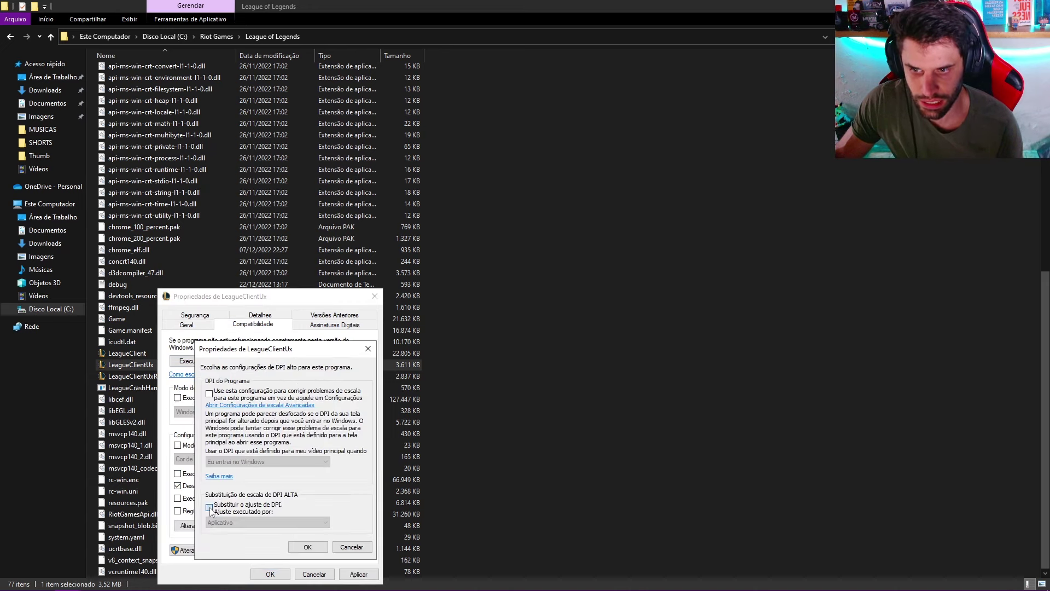
left_click(210, 507)
left_click(308, 547)
left_click(359, 574)
left_click(270, 574)
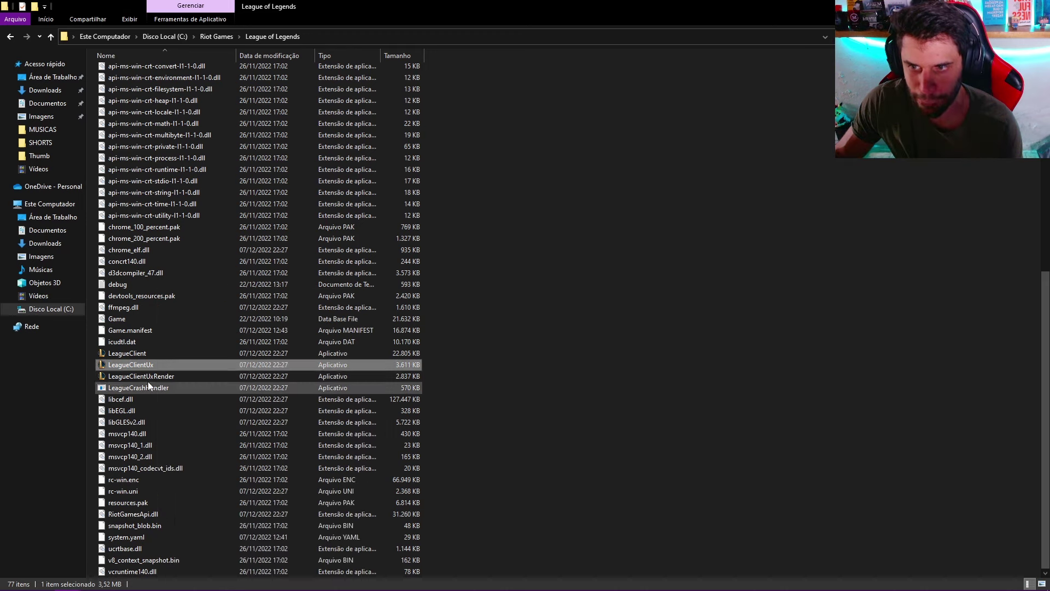
Step: Enable Desabilitar otimizações de tela inteira and the high-DPI scaling override for the LeagueClientUxRender application, and apply its properties
left_click(148, 381)
right_click(146, 377)
left_click(186, 370)
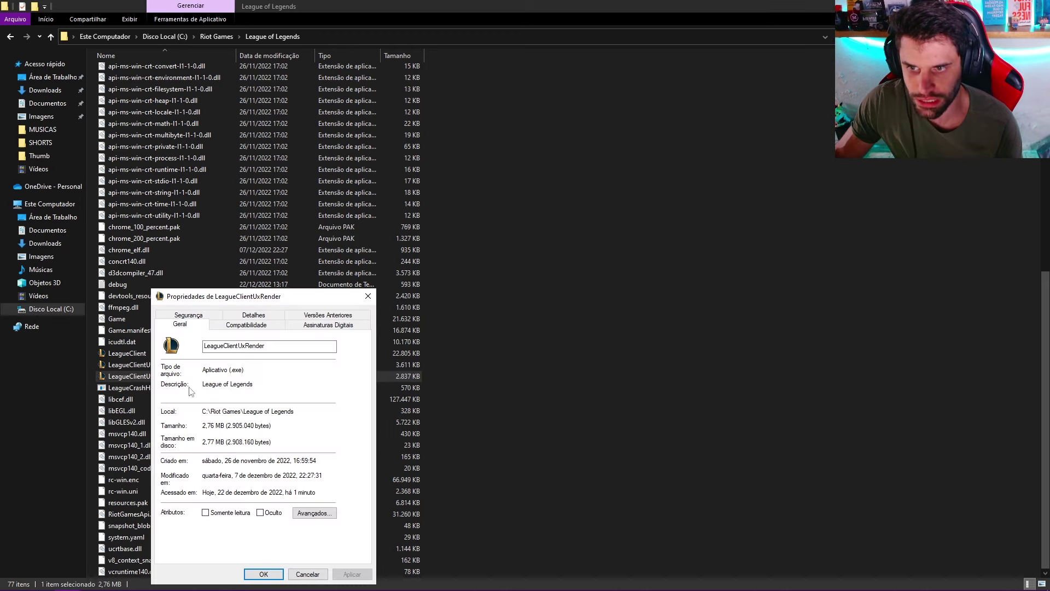
left_click(246, 324)
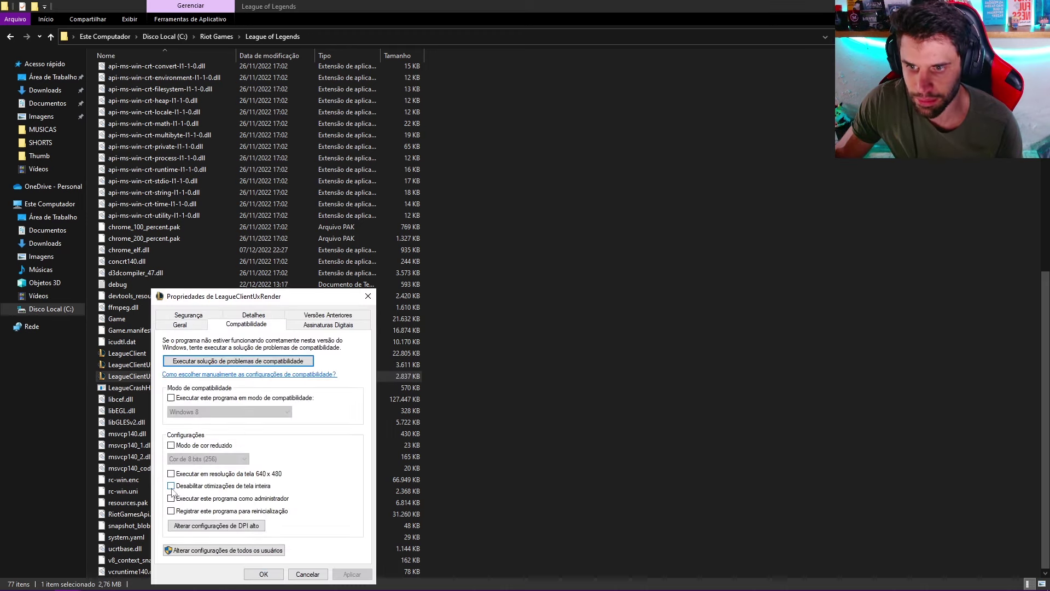
left_click(193, 525)
left_click(207, 511)
left_click(297, 547)
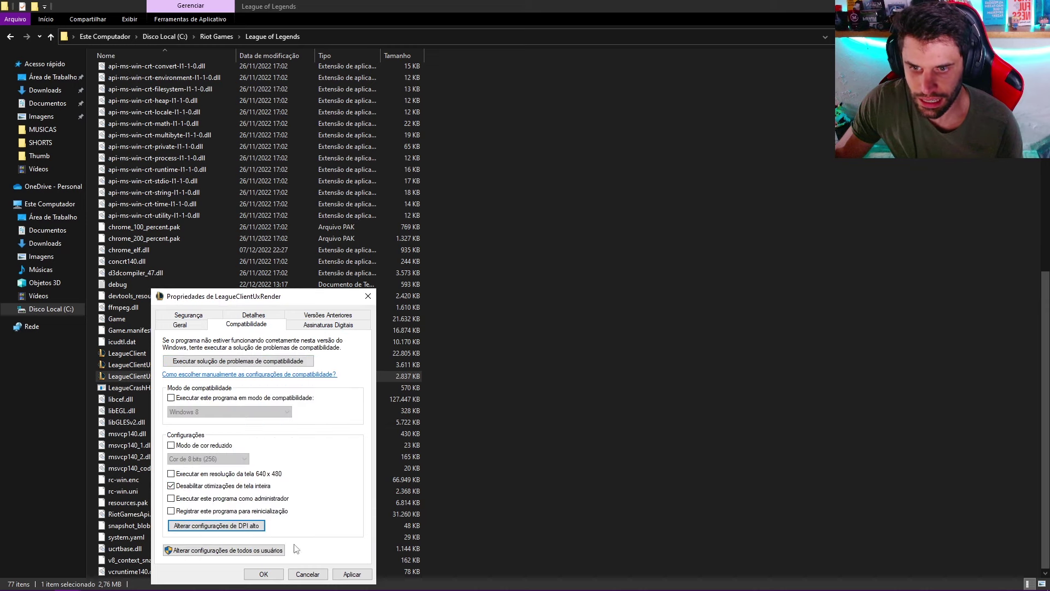
left_click(337, 574)
left_click(263, 574)
Step: Open the Game subfolder of the League of Legends installation folder
scroll(216, 347, "up", 10)
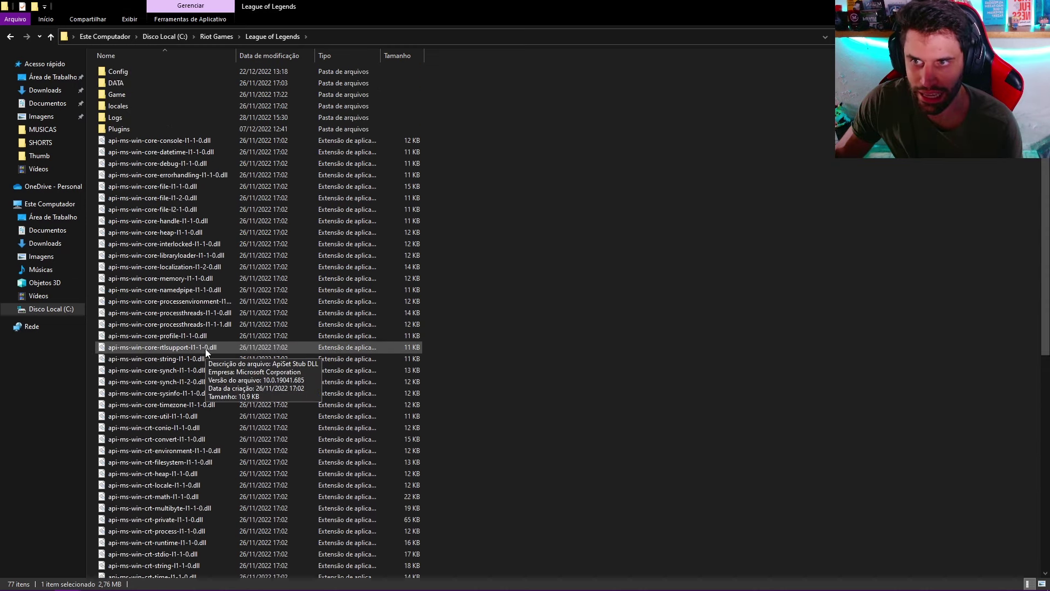
double_click(150, 98)
left_click(274, 37)
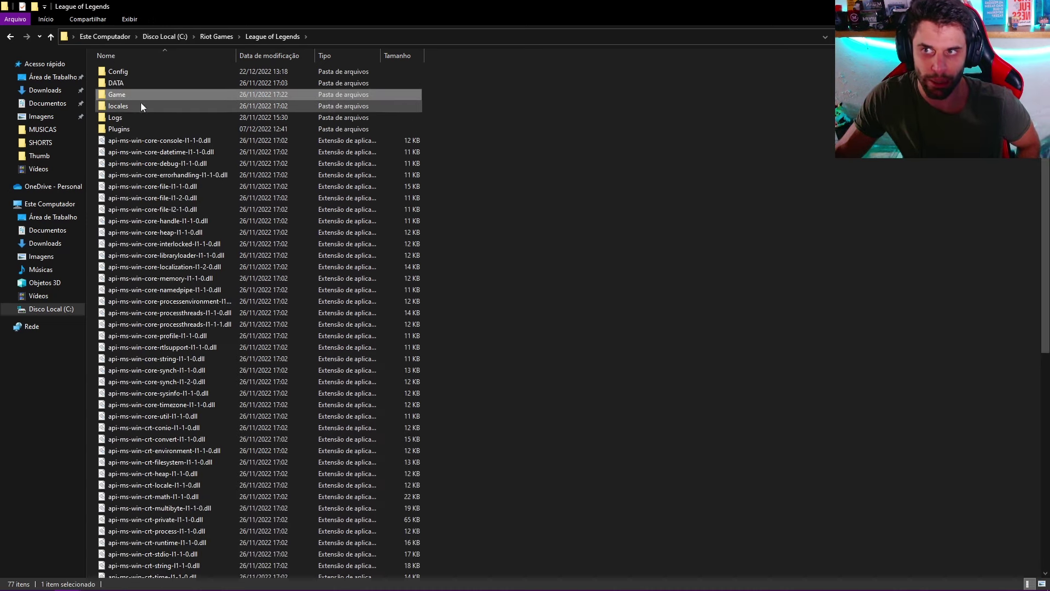
double_click(129, 93)
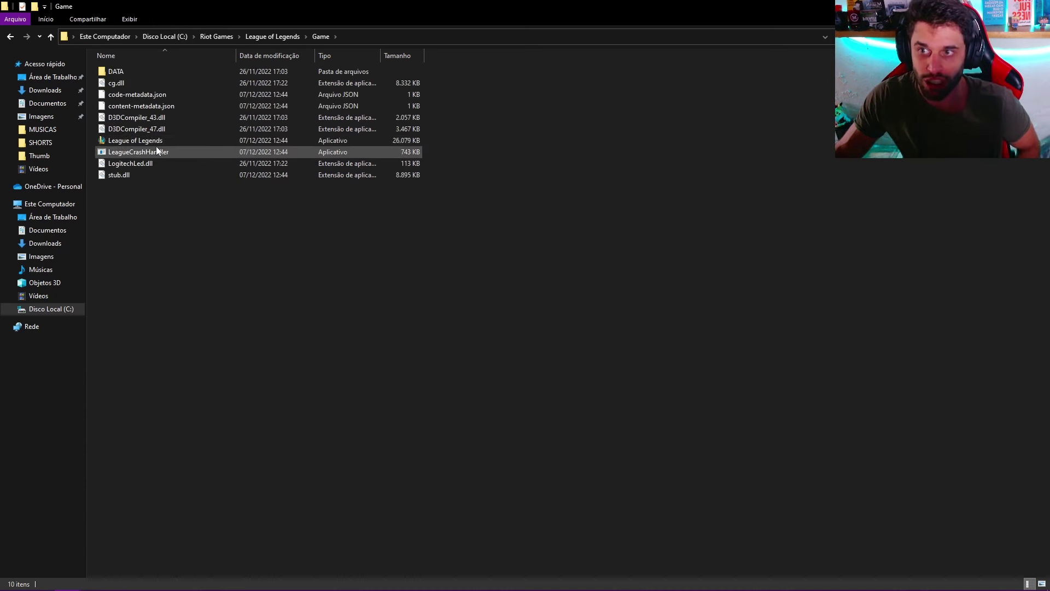
Step: Enable Desabilitar otimizações de tela inteira in the compatibility properties of the League of Legends application in the Game folder
left_click(176, 141)
right_click(185, 142)
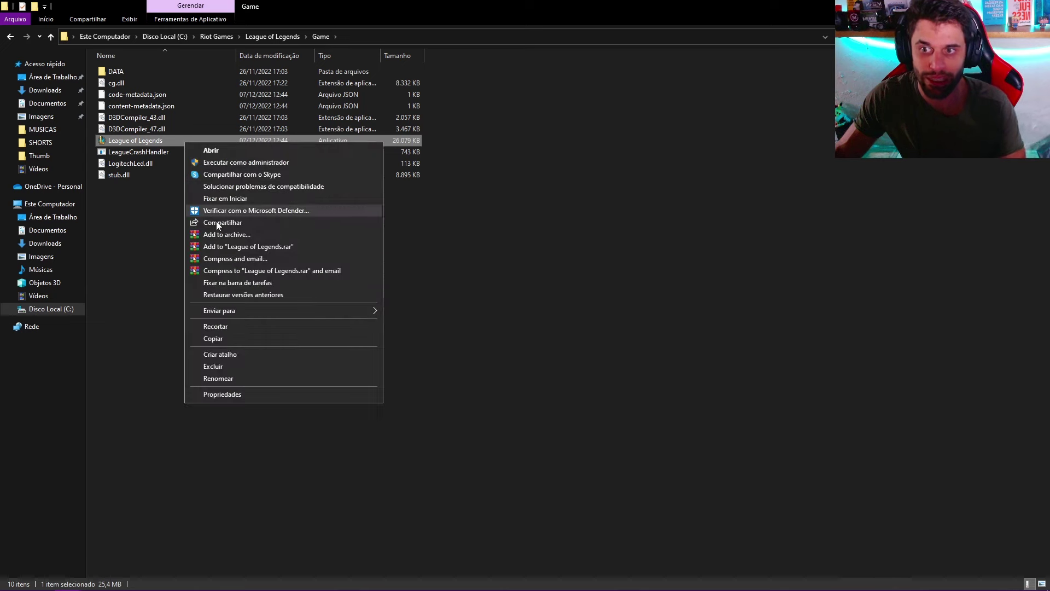
left_click(222, 395)
left_click(269, 182)
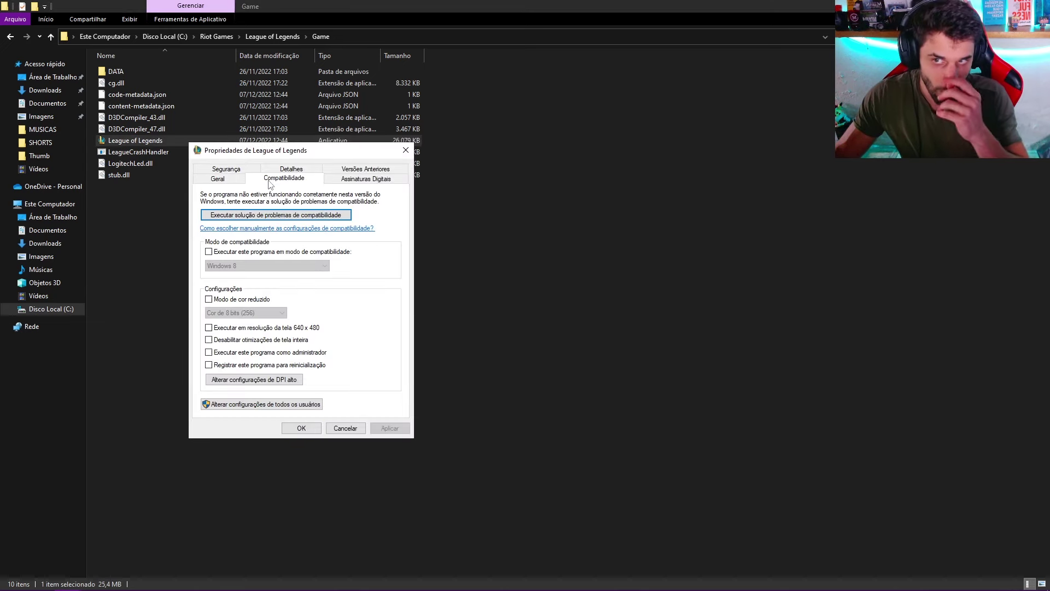
left_click(209, 340)
Step: Override the League of Legends application's high-DPI scaling with the adjustment performed by Aplicativo, and apply its properties
left_click(235, 379)
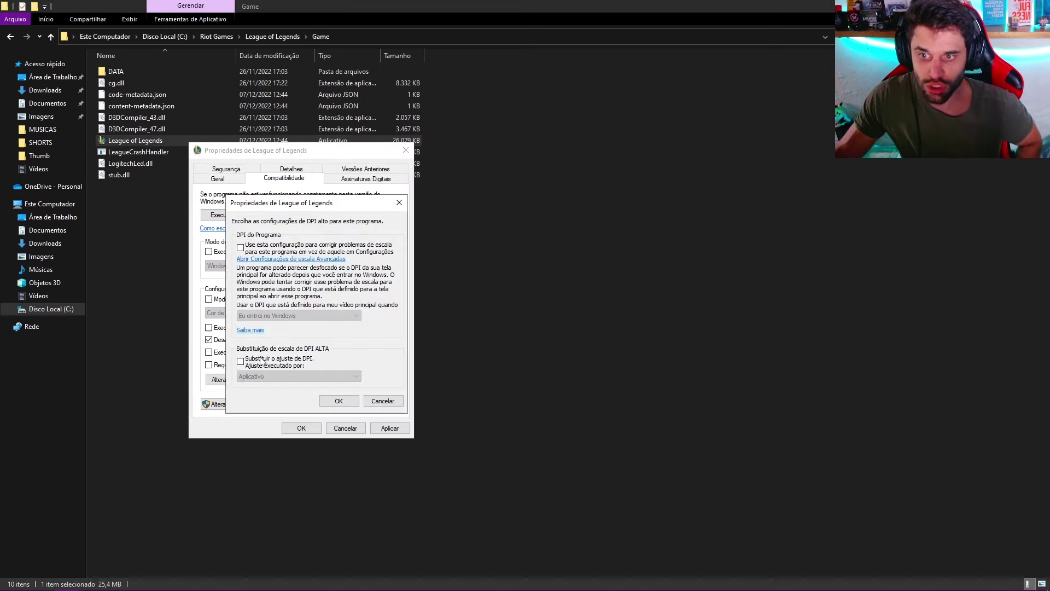
left_click(240, 361)
left_click(338, 401)
left_click(390, 429)
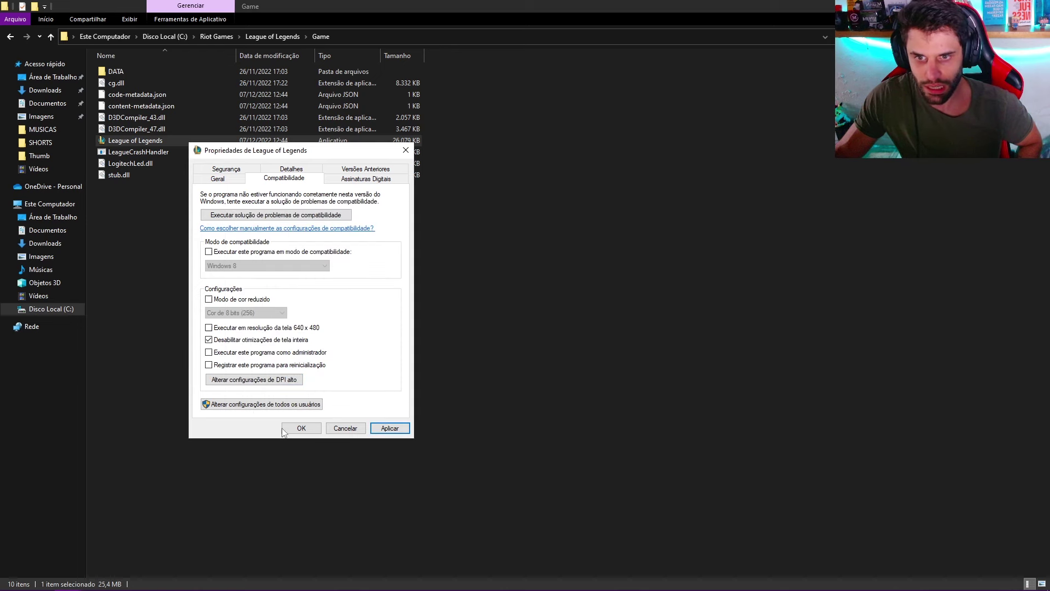
left_click(301, 429)
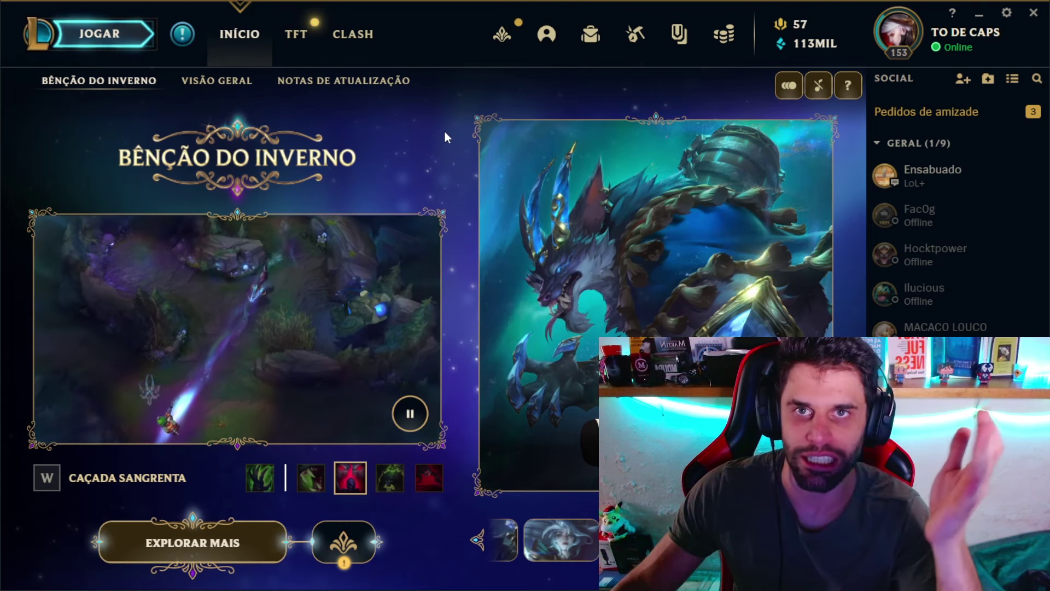
Step: Switch to the League of Legends client, create a Modo de Treino match, start it and choose Jax as the champion
left_click(99, 33)
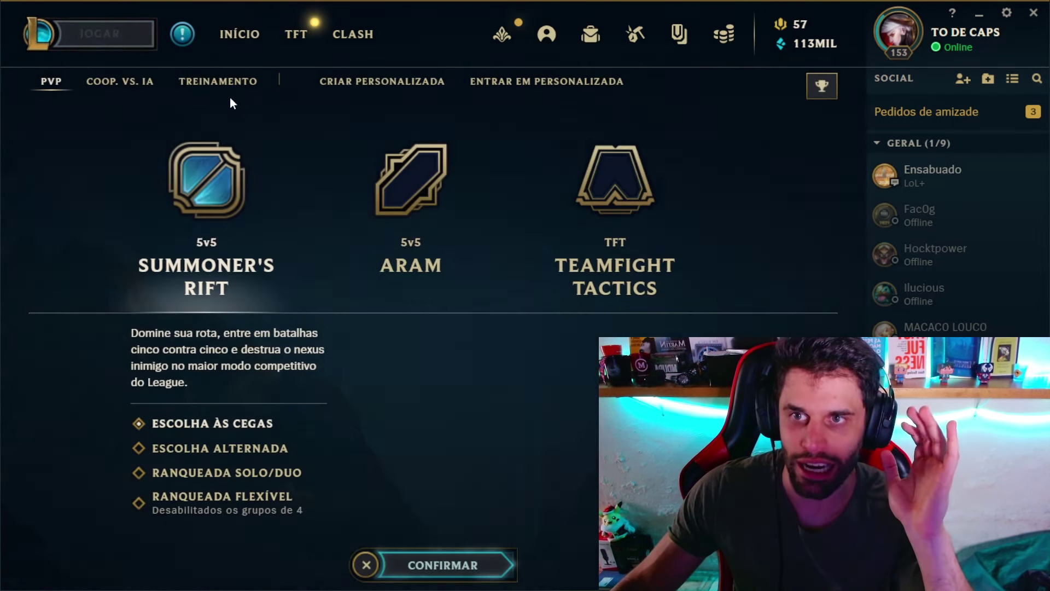
left_click(219, 82)
left_click(459, 260)
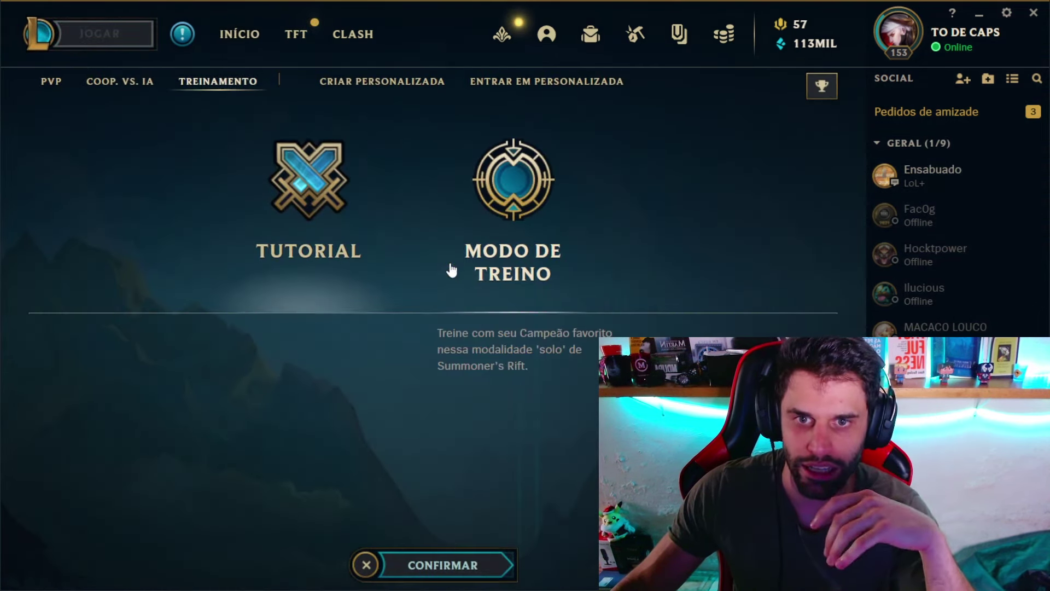
left_click(439, 561)
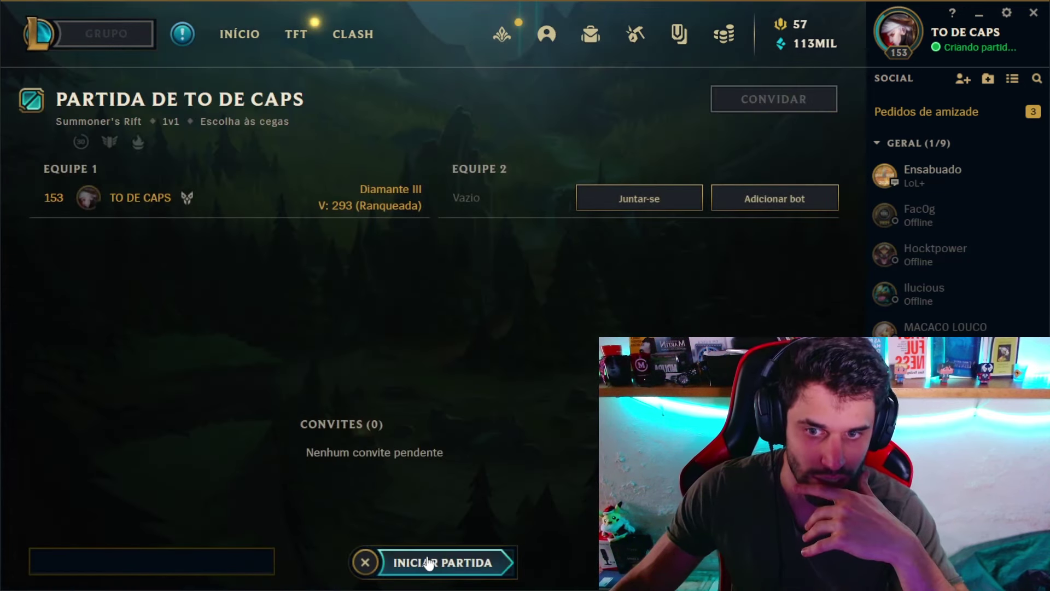
left_click(429, 563)
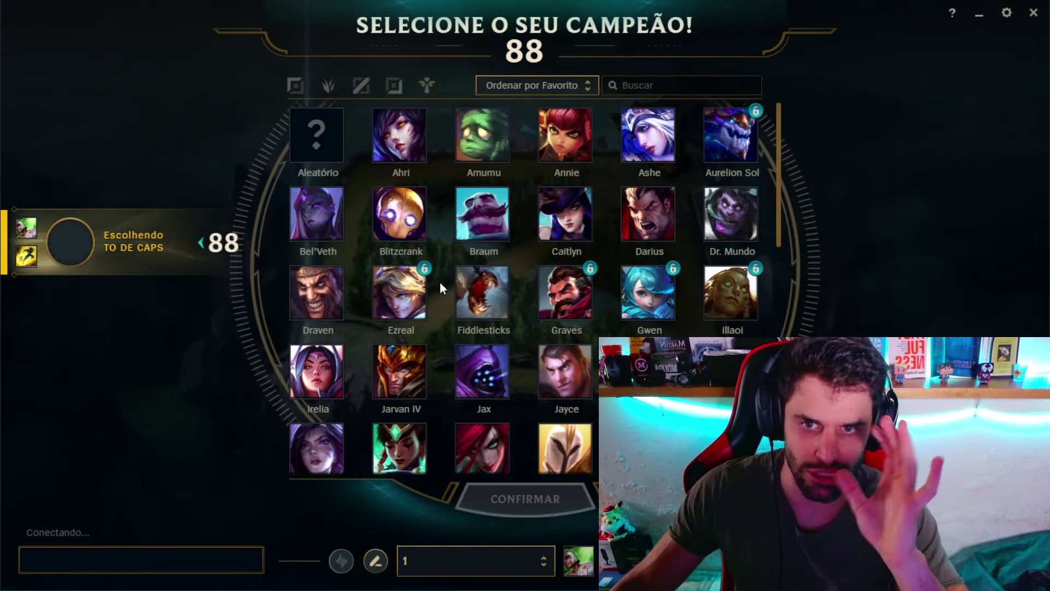
left_click(482, 372)
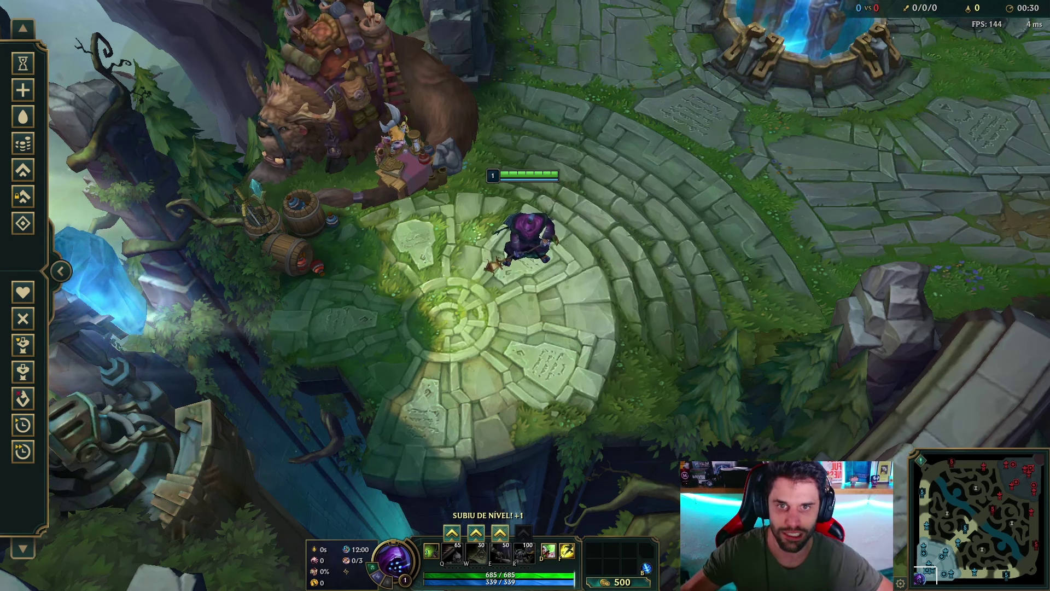
Step: Collapse the practice tools in the match and move the champion around the starting platform
left_click(60, 271)
right_click(633, 163)
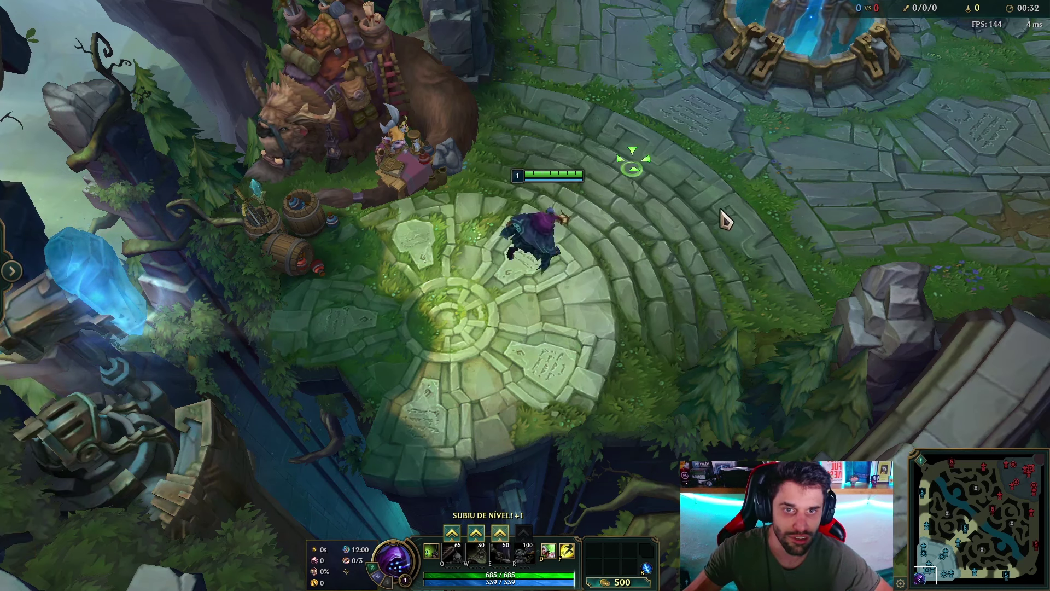
right_click(654, 211)
right_click(550, 308)
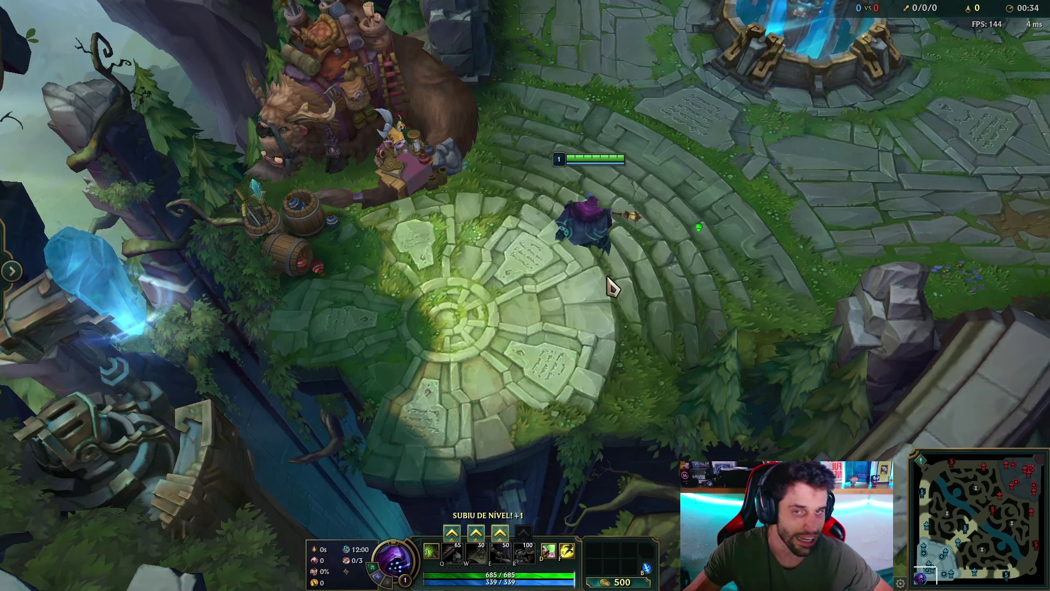
key("Escape")
key("Escape")
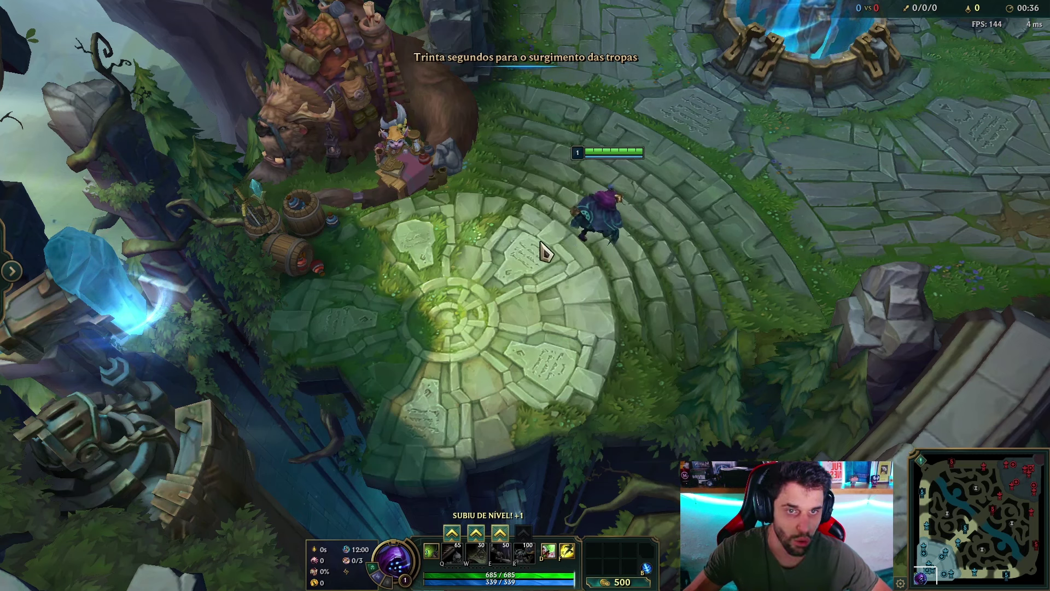
key("space")
right_click(654, 234)
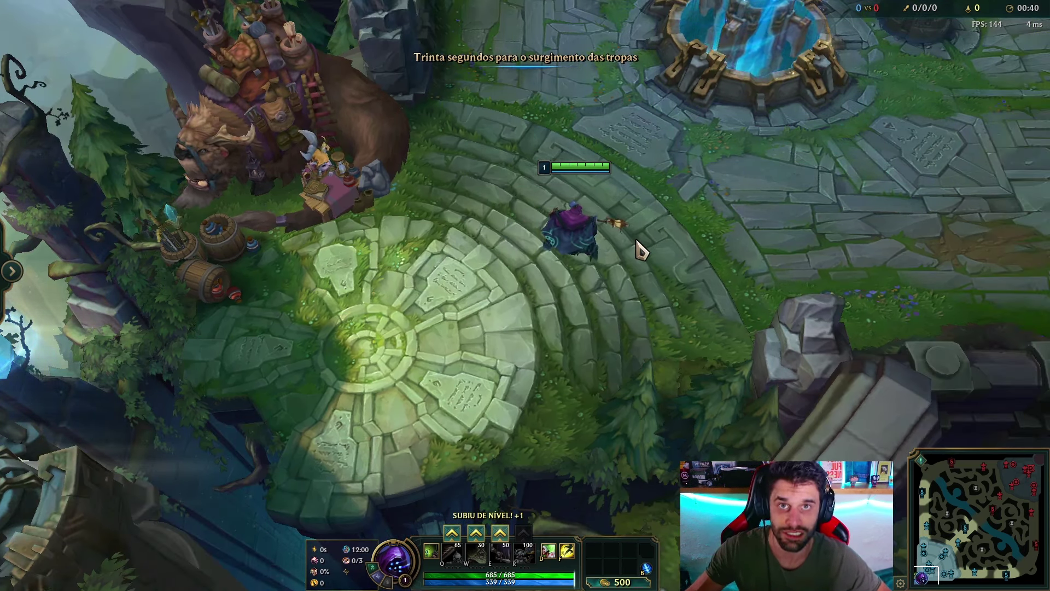
Step: Open the Gerenciador de Tarefas over the running match, return briefly to the game, and bring the task manager back to the front
key("ctrl+shift+Escape")
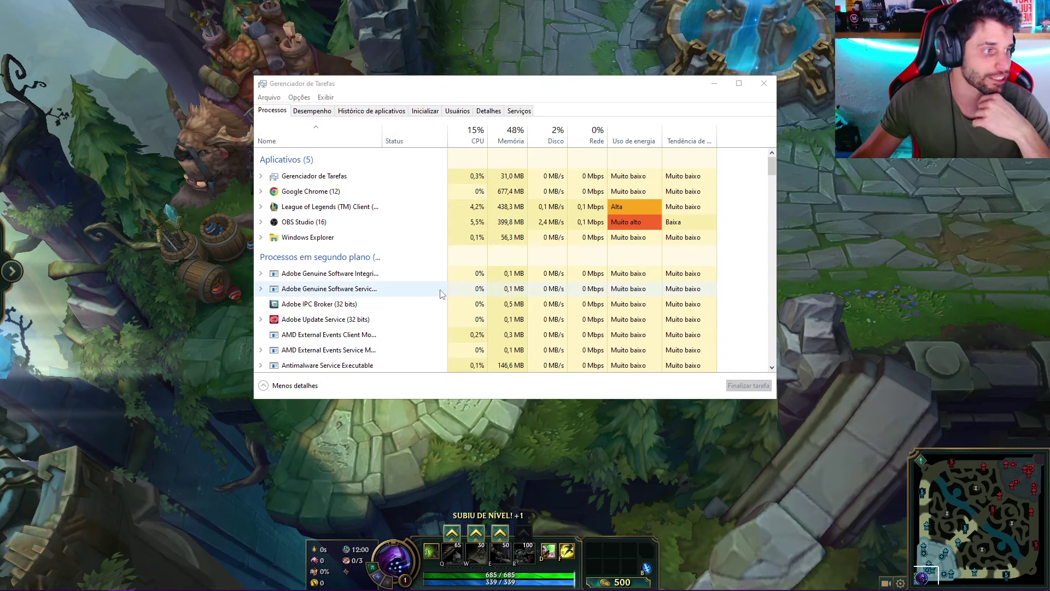
key("alt+Tab")
right_click(641, 249)
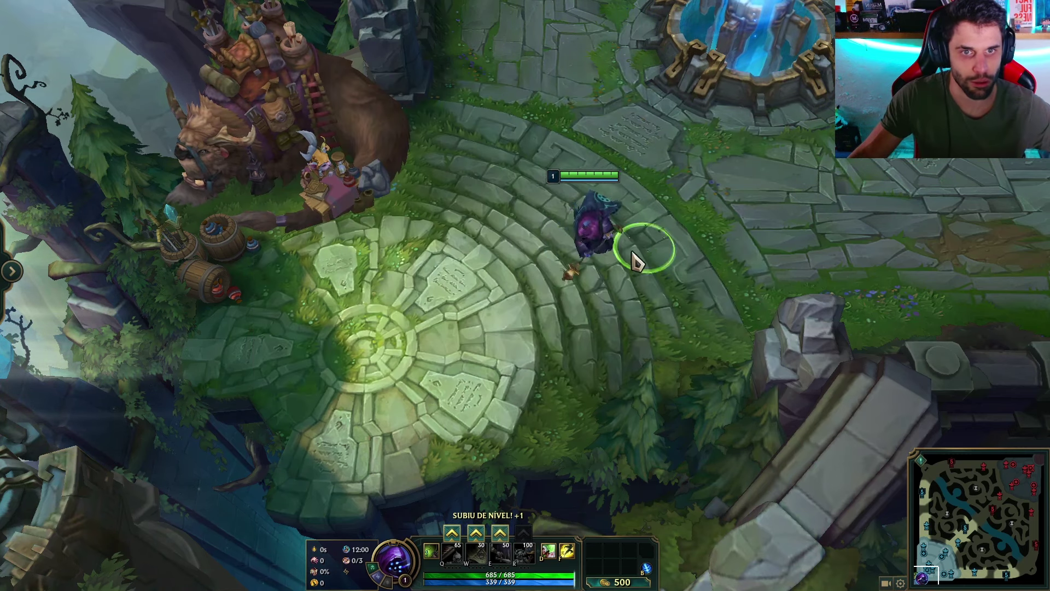
key("alt+Tab")
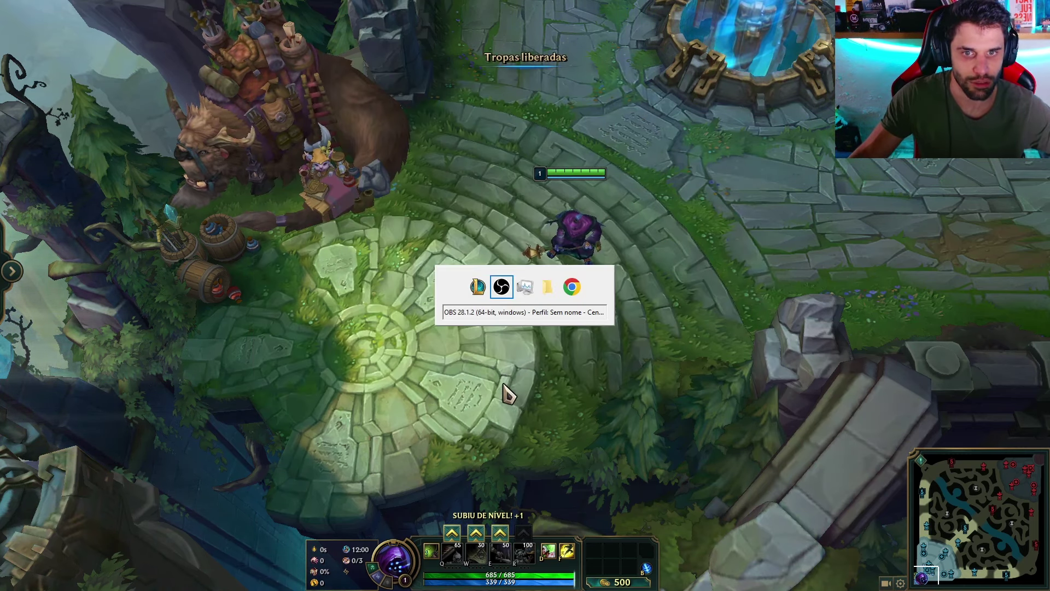
key("alt+Tab")
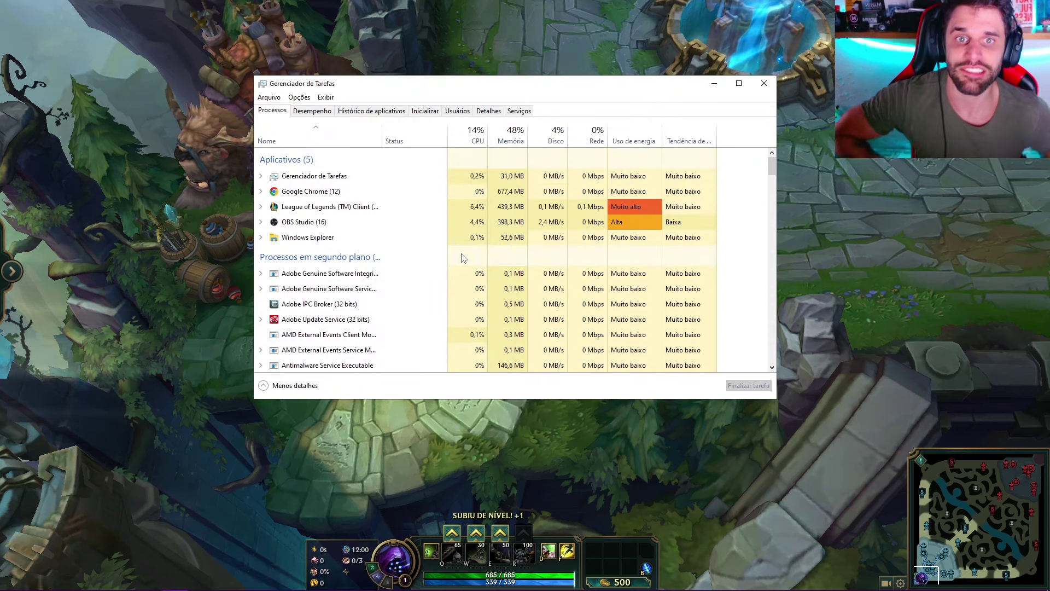
Step: Show the task manager's detailed process list, then locate and select the League of Legends game process
left_click(482, 114)
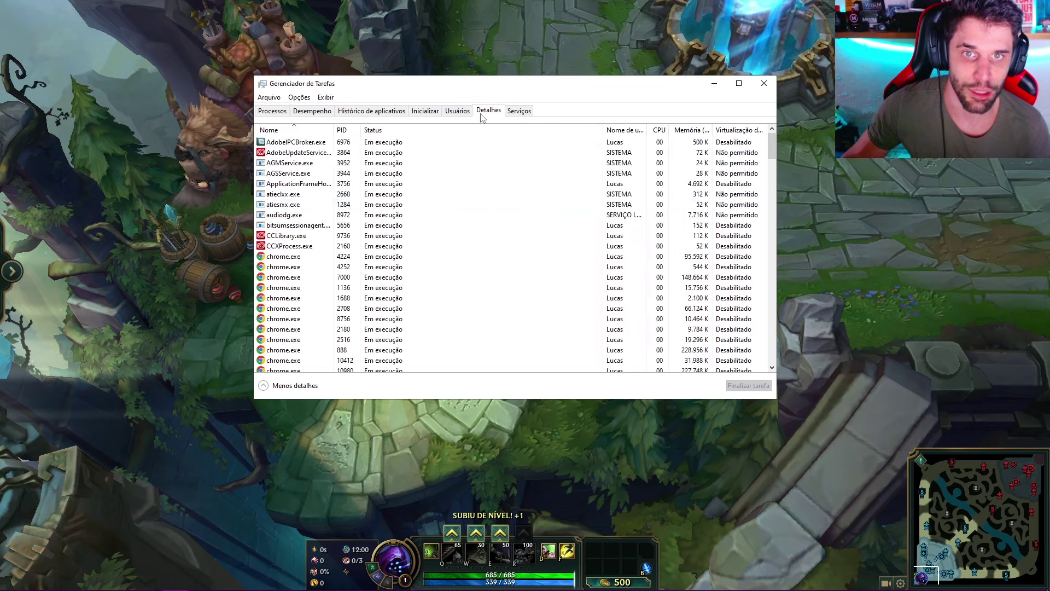
scroll(399, 214, "down", 6)
left_click(306, 298)
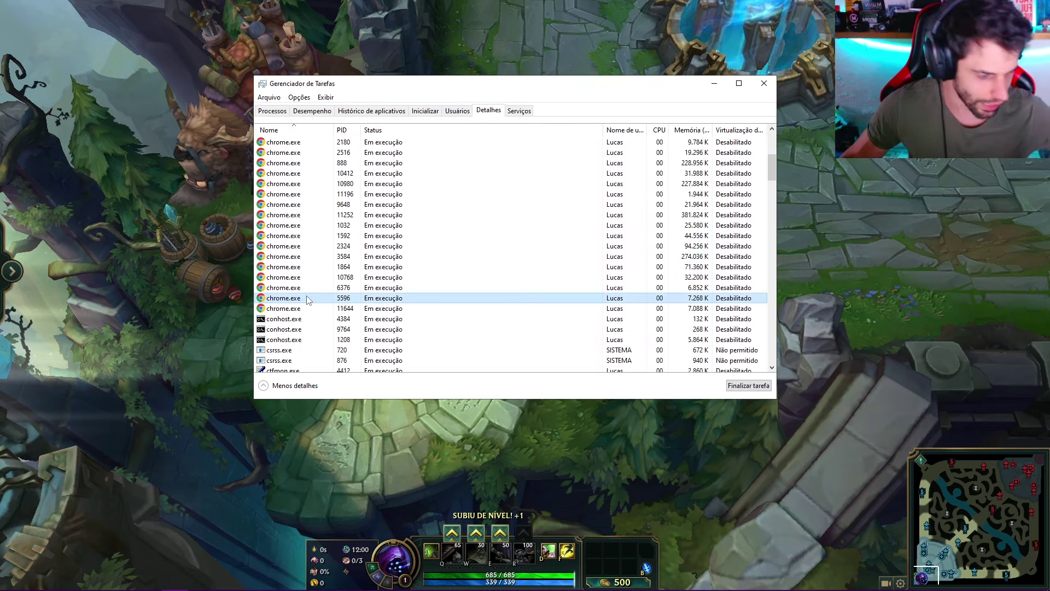
key("l")
scroll(391, 252, "down", 1)
scroll(391, 252, "up", 2)
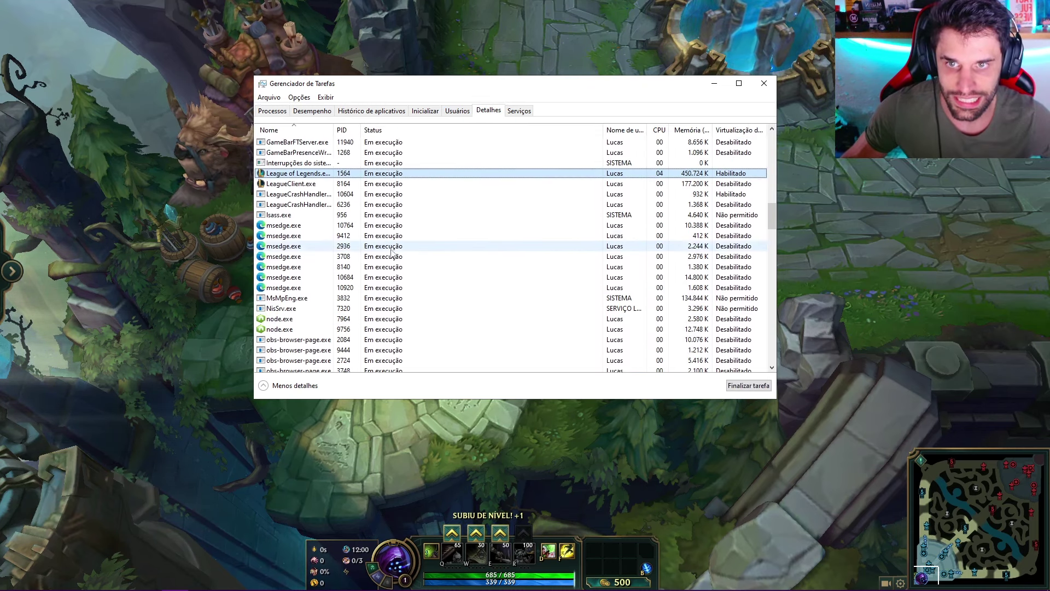
scroll(426, 213, "up", 6)
left_click(399, 183)
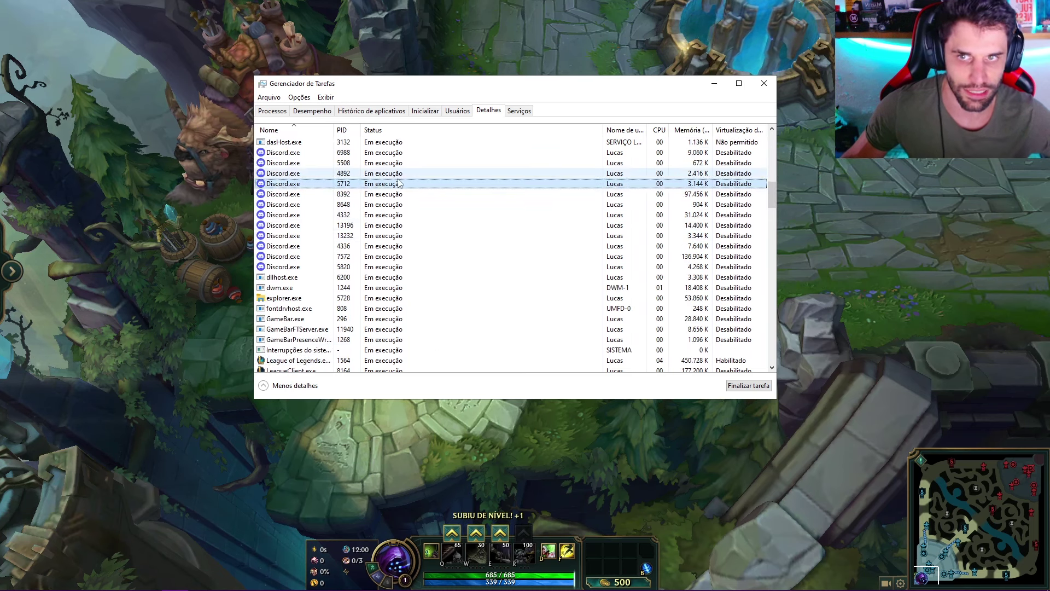
key("l")
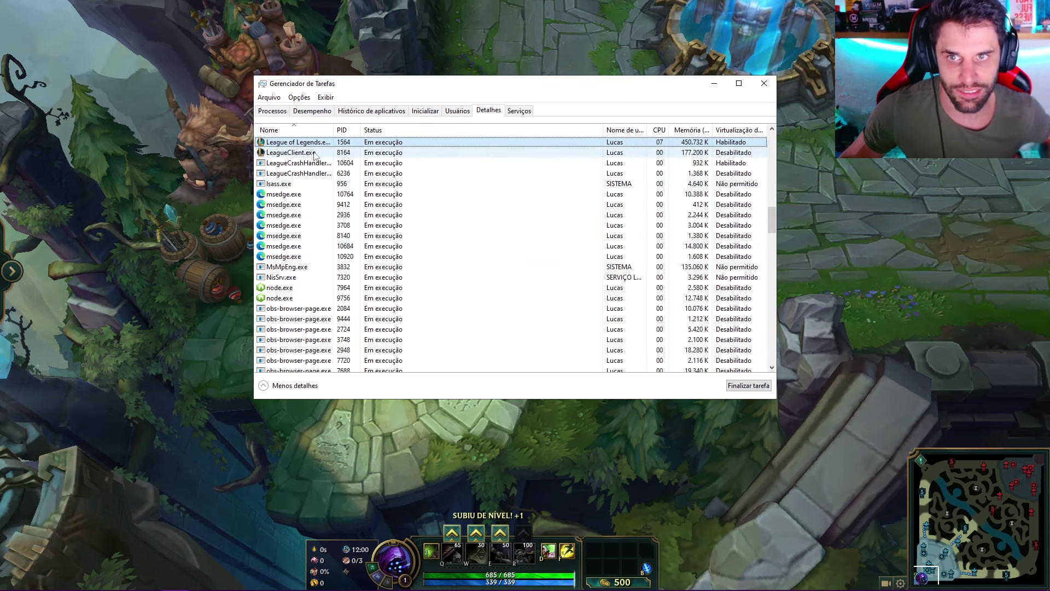
scroll(309, 170, "up", 1)
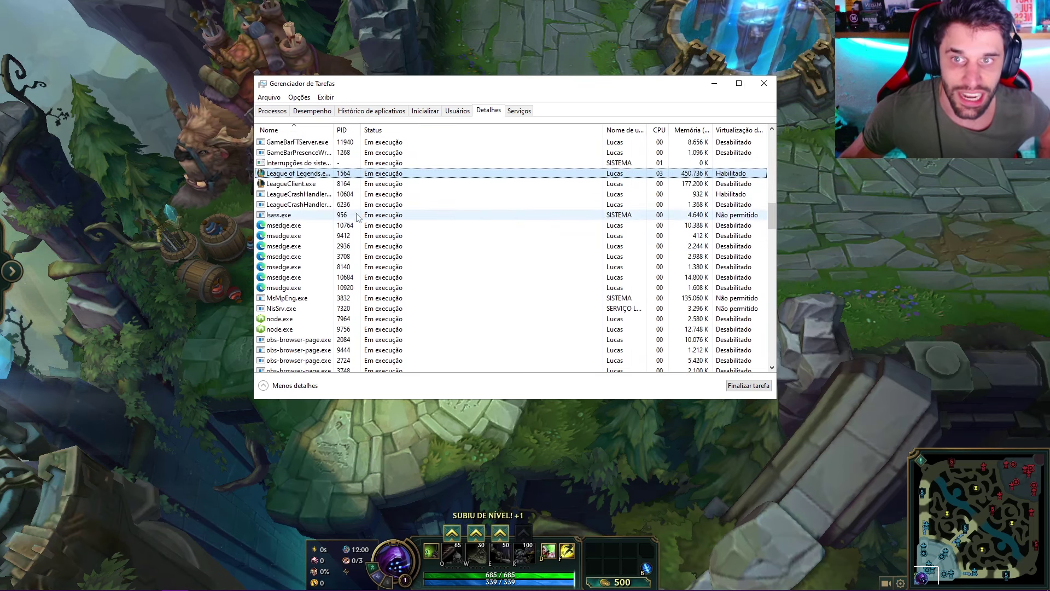
Step: Open the process options for the selected League of Legends game process, including its priority setting
right_click(325, 174)
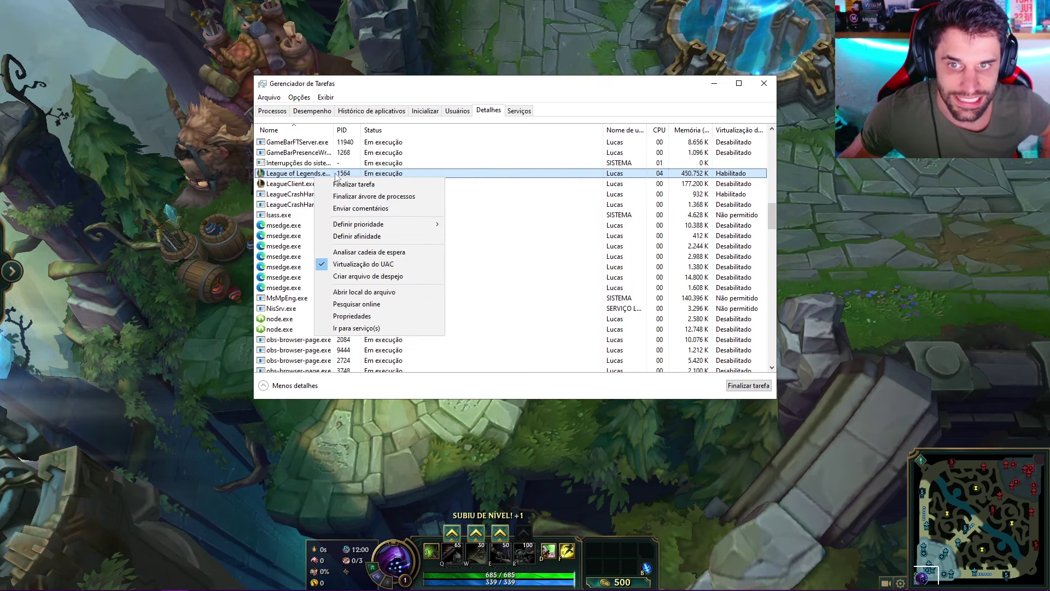
mouse_move(383, 224)
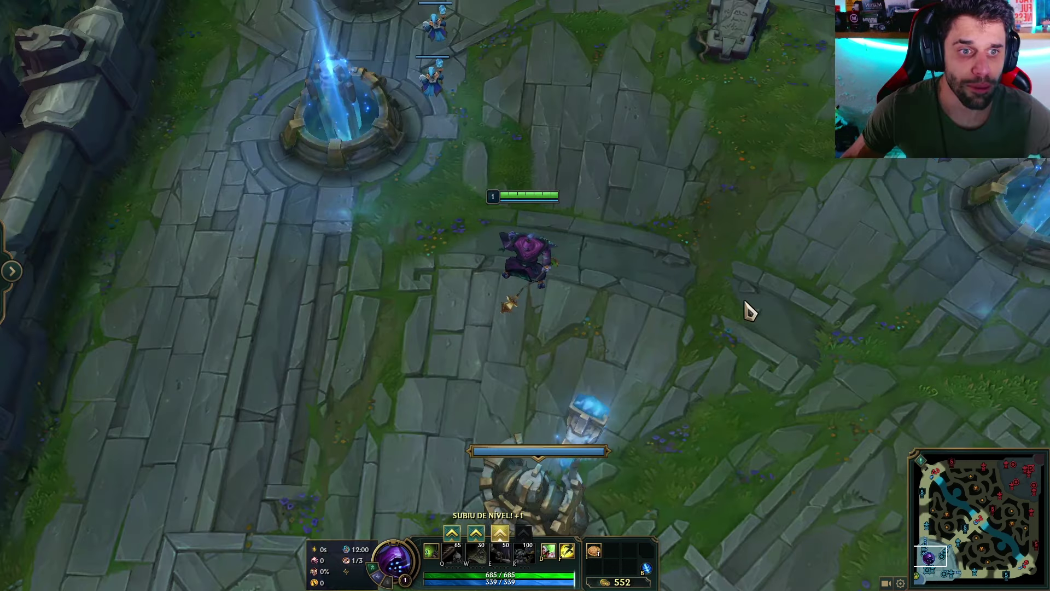
Step: Open the match's video options and choose the 1024x768 resolution
key("Escape")
left_click(328, 190)
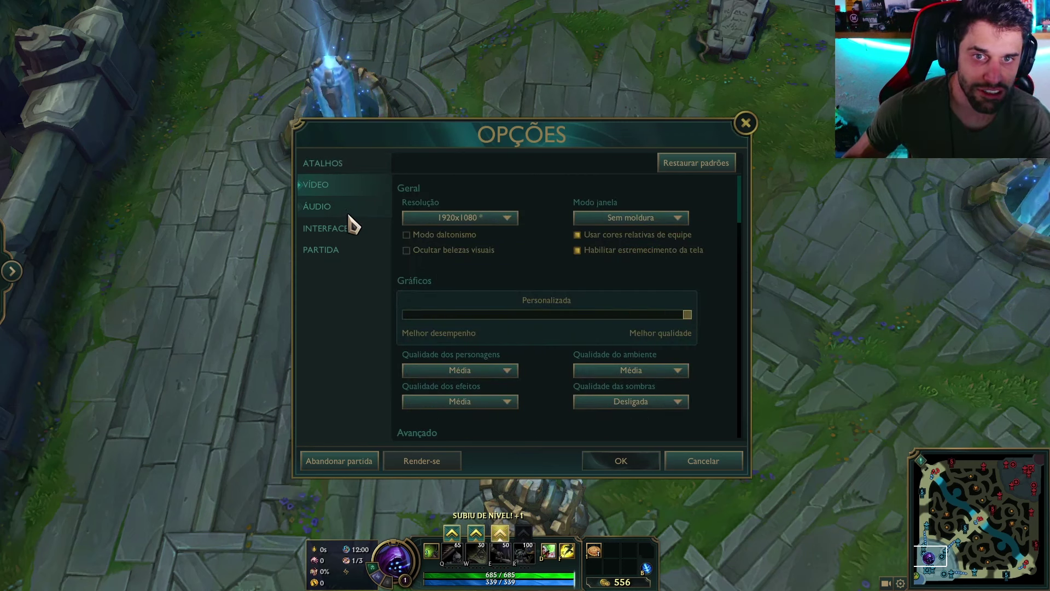
left_click(463, 217)
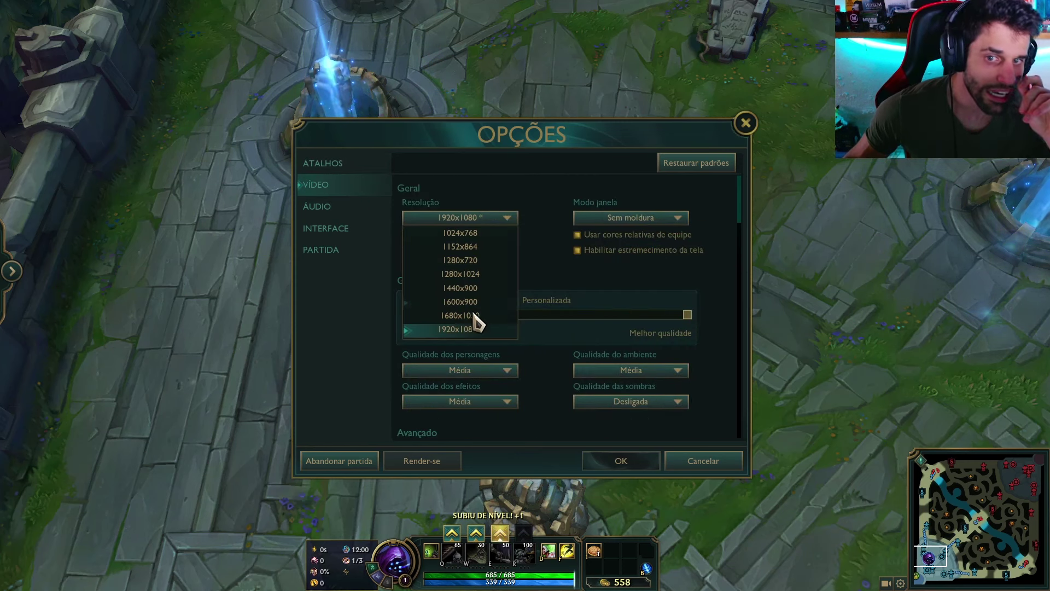
left_click(449, 236)
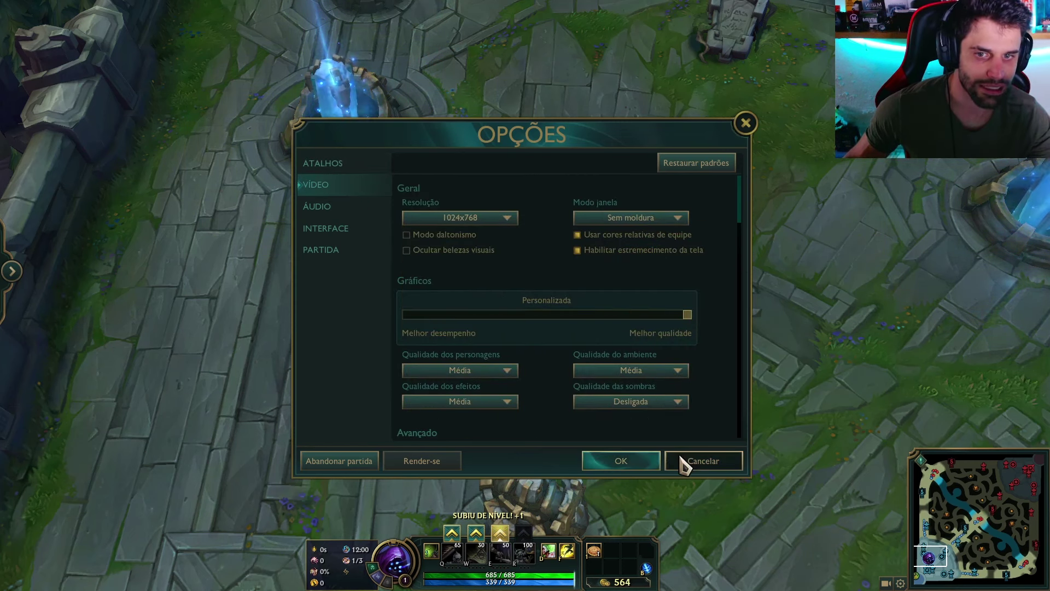
Step: Set the frame rate limit to Ilimitado, turn off Aguardar sincronização vertical and apply the video options
scroll(487, 389, "down", 5)
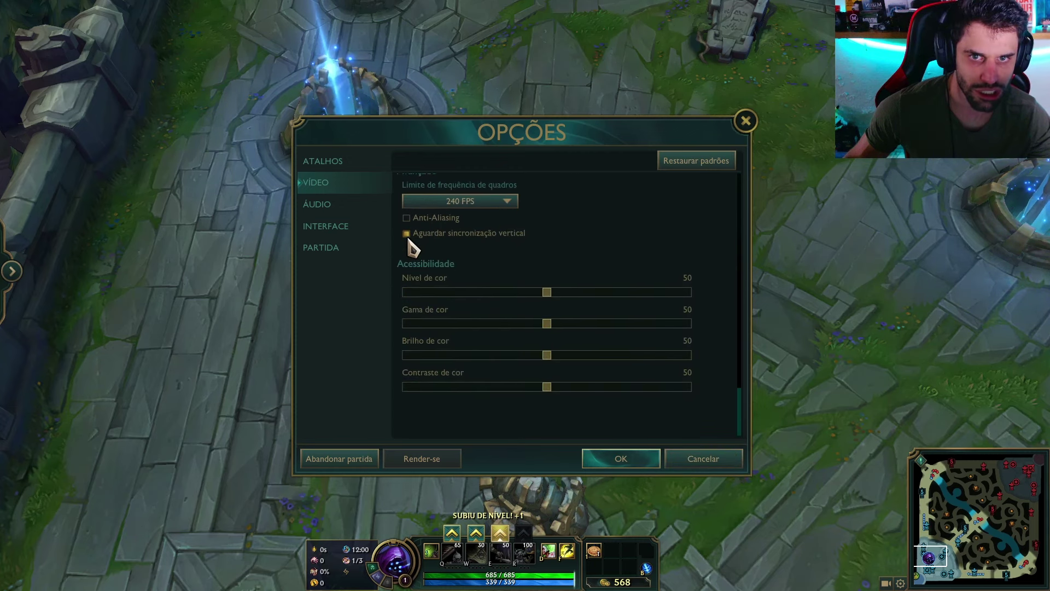
left_click(415, 205)
left_click(443, 326)
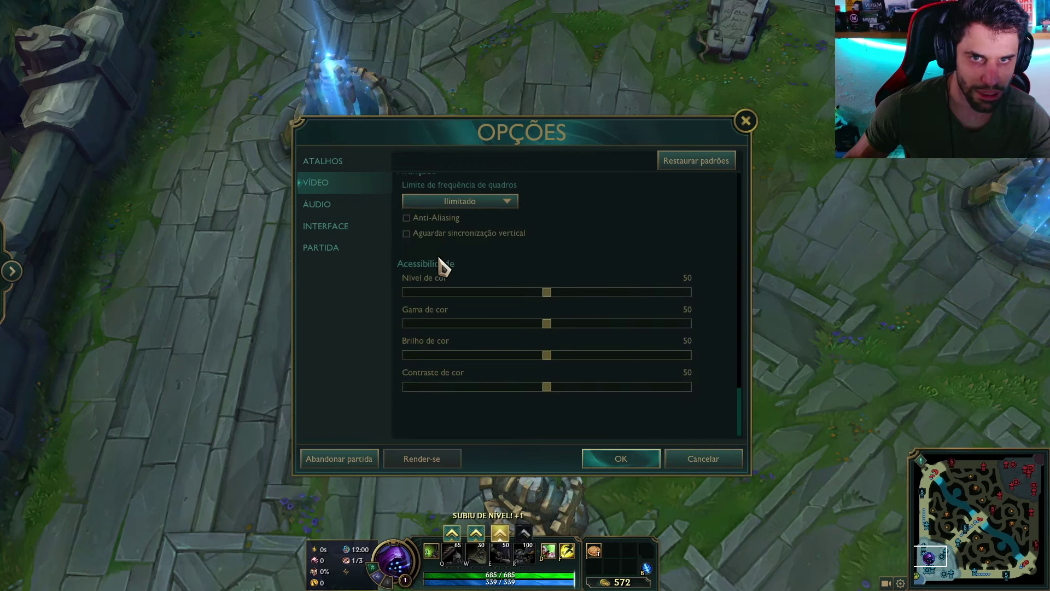
left_click(607, 459)
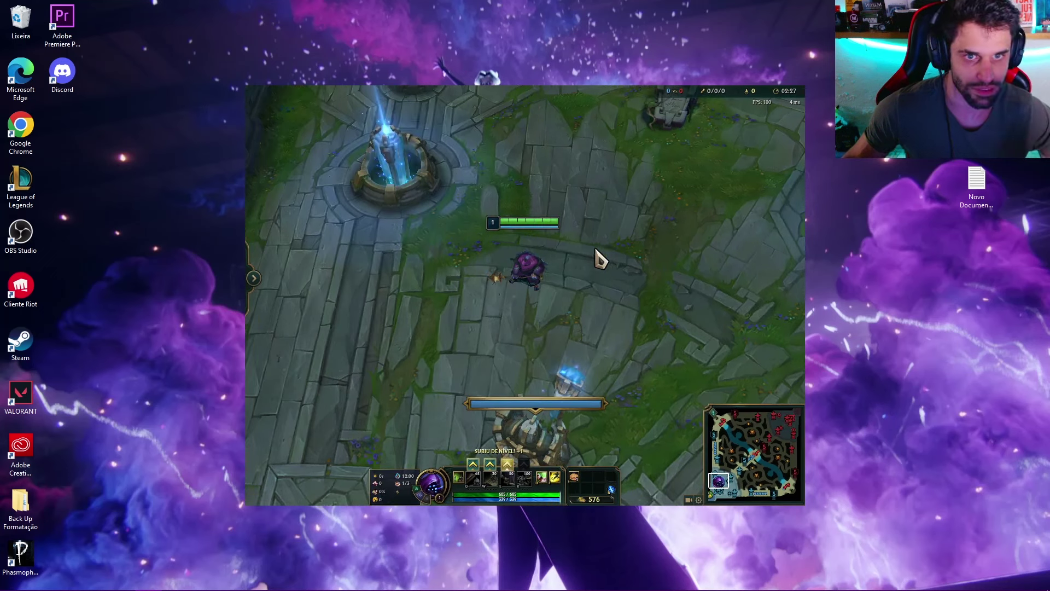
Step: Reopen the game's video options, set the resolution back to 1920x1080 and apply it
right_click(586, 246)
key("Escape")
left_click(476, 239)
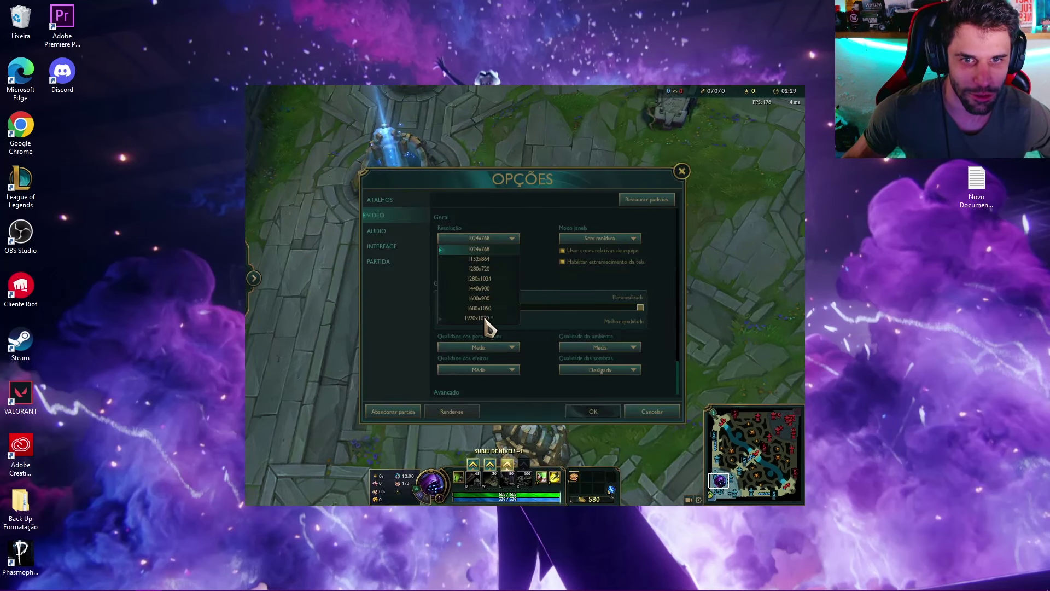
left_click(488, 323)
left_click(599, 414)
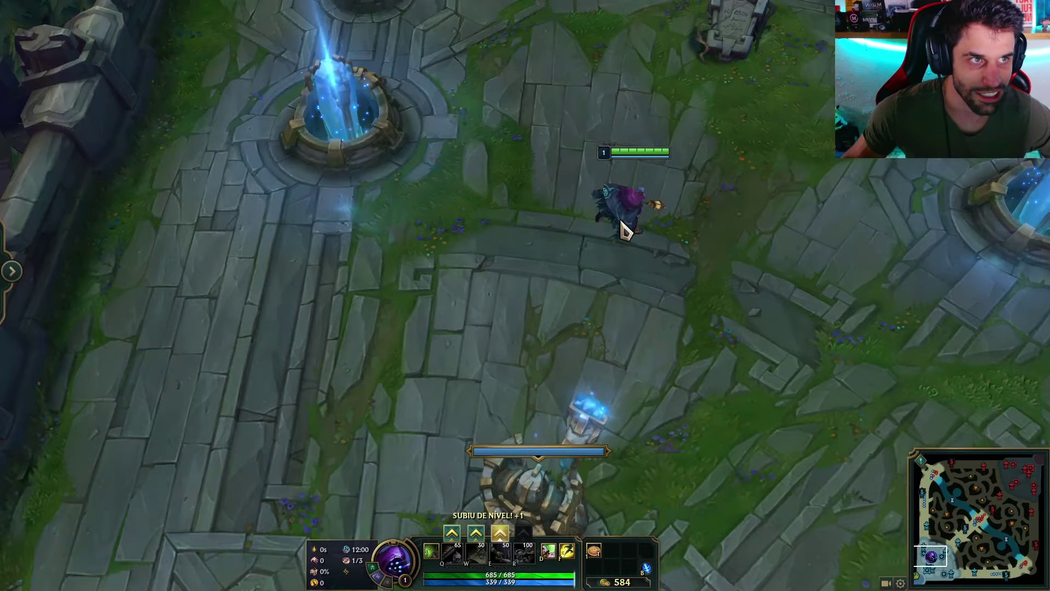
Step: Move the champion around the base at full resolution to check how smoothly the game runs
right_click(587, 241)
right_click(539, 275)
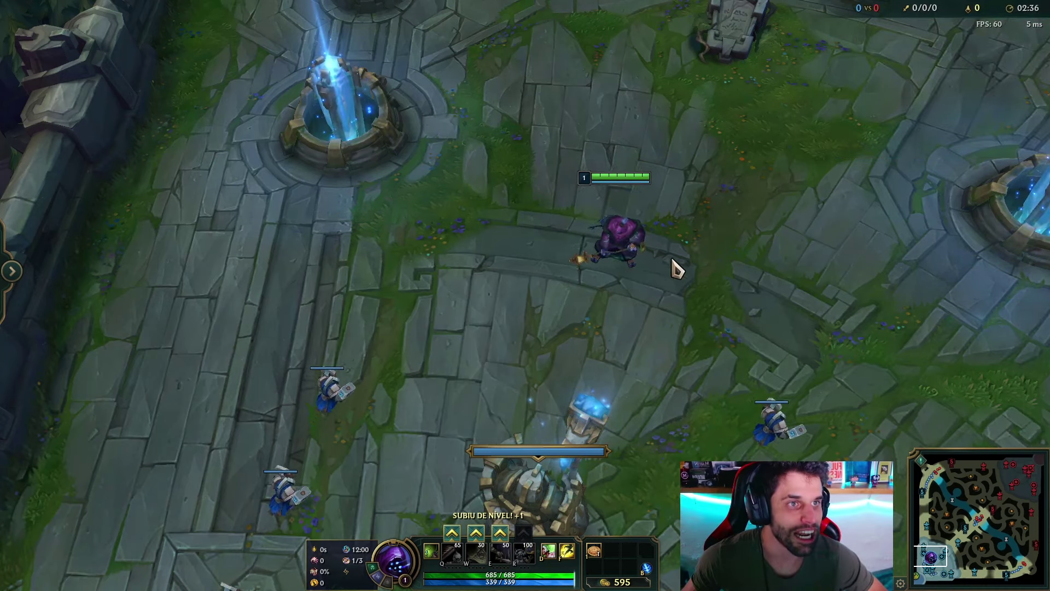
right_click(683, 228)
right_click(647, 178)
right_click(646, 288)
right_click(551, 269)
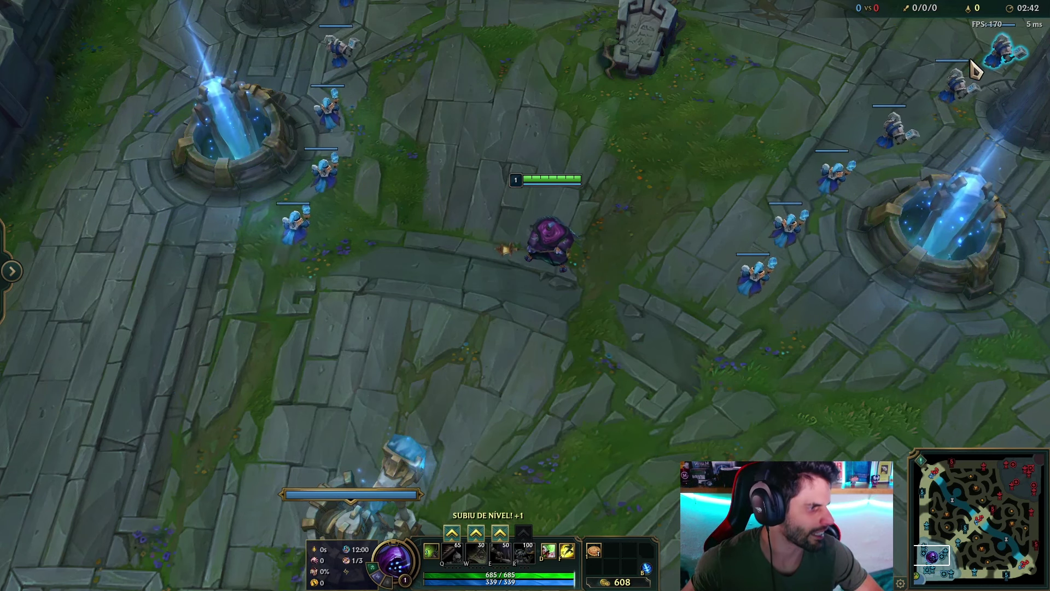
Step: Reopen the game's video options, set the resolution to 1280x720 and apply it
key("Escape")
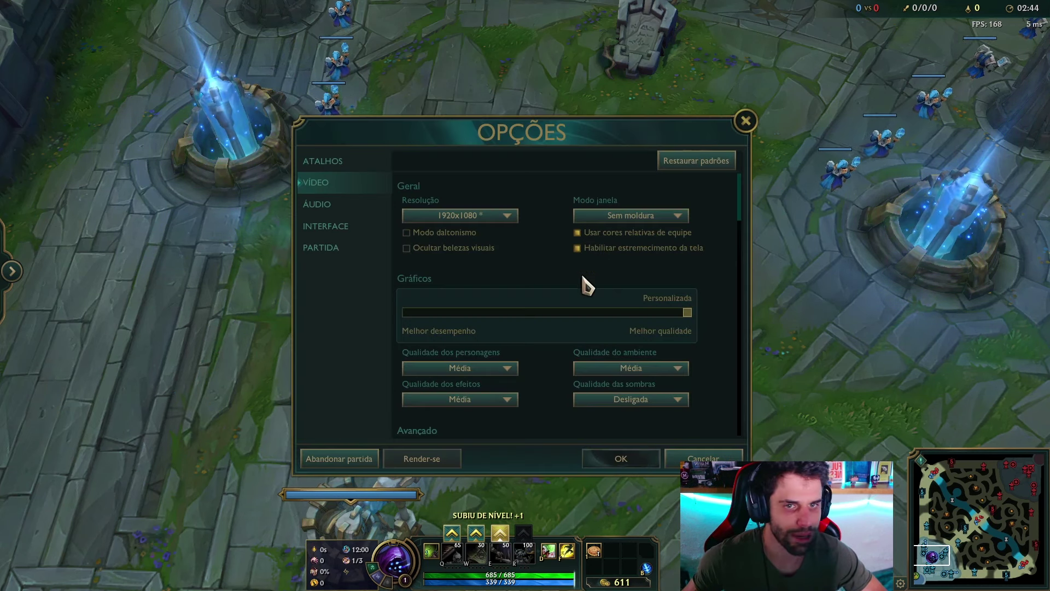
left_click(449, 216)
left_click(453, 257)
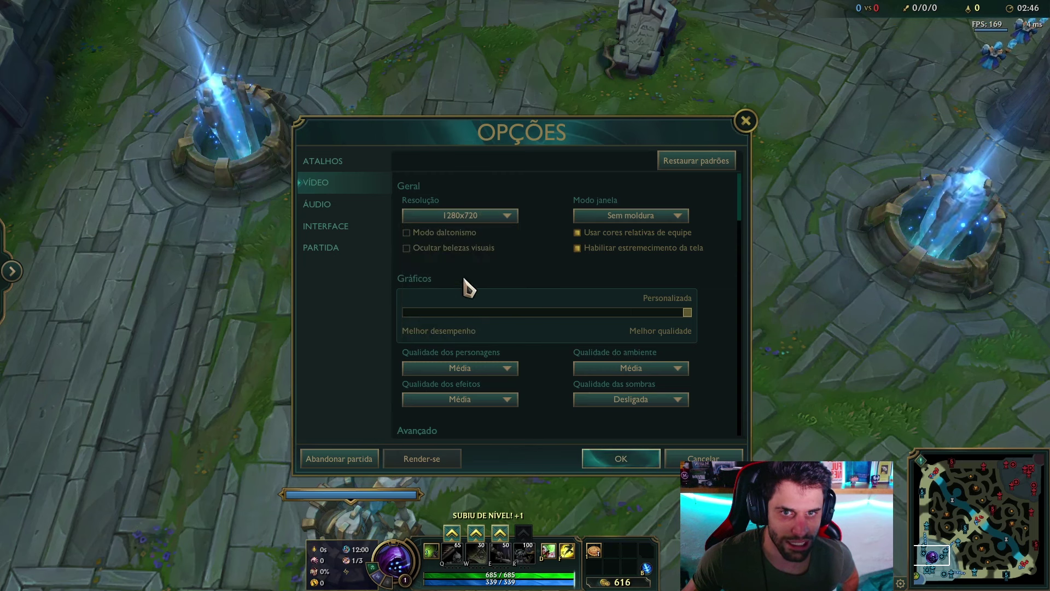
left_click(618, 460)
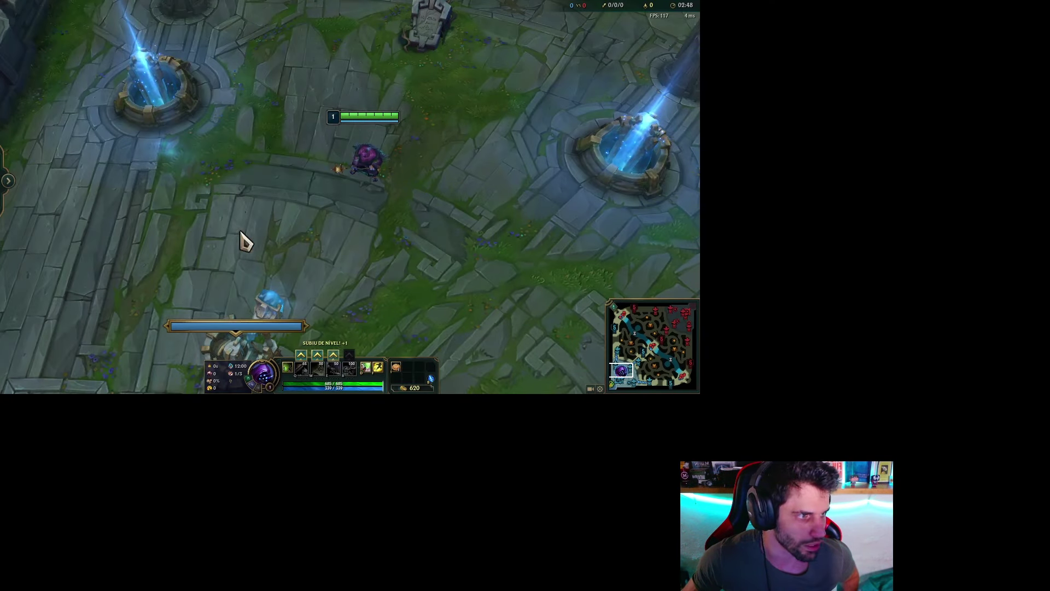
Step: Move the champion around the base at 1280x720 to compare the game's frame rate
right_click(434, 192)
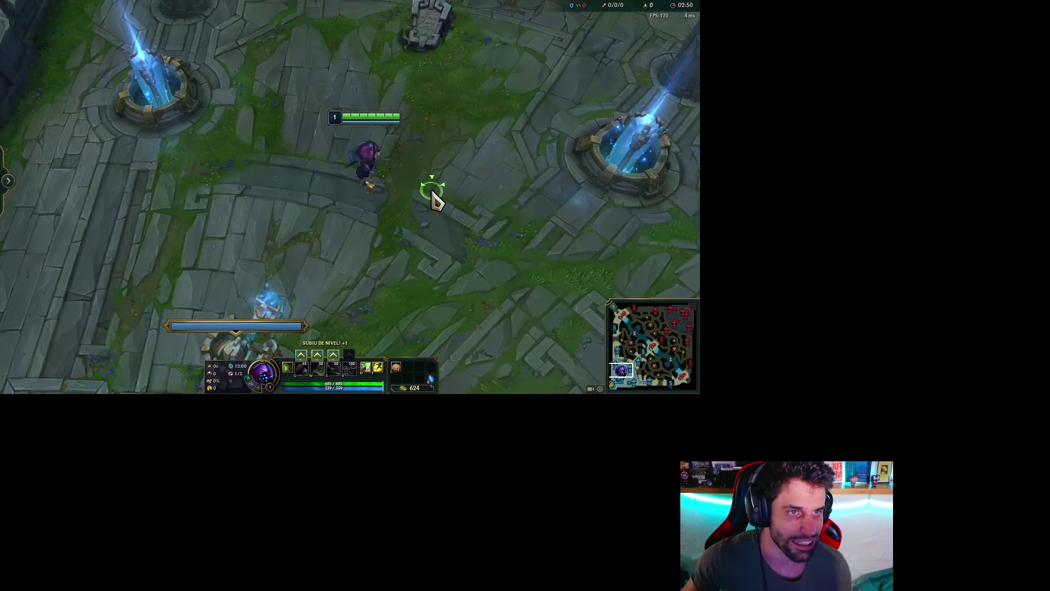
right_click(453, 187)
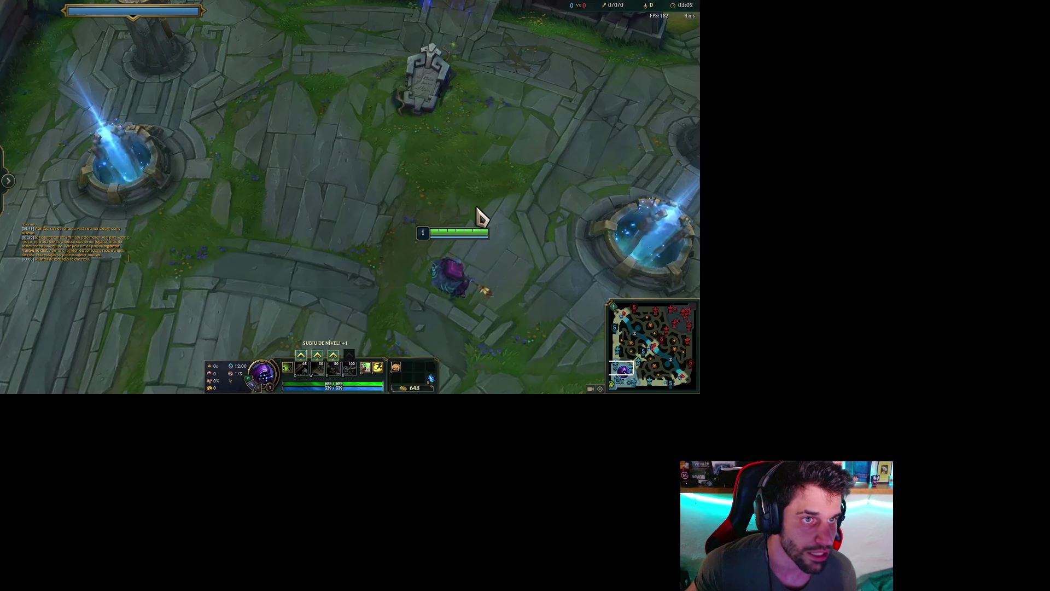
right_click(479, 200)
right_click(434, 245)
right_click(408, 235)
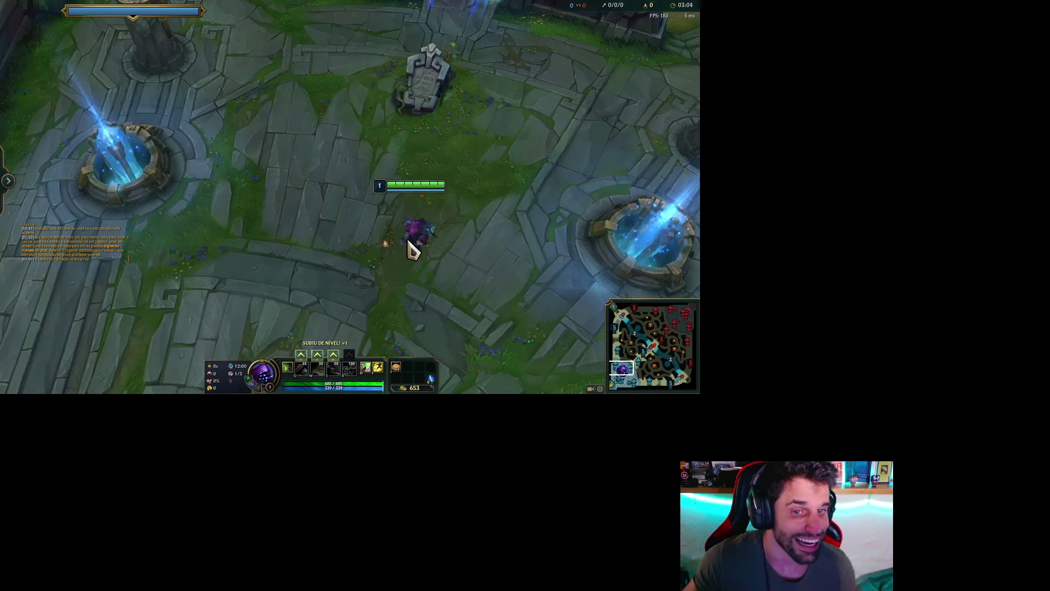
Step: Restore the game resolution from 1280x720 to 1920x1080, apply it and move the champion briefly
key("Escape")
left_click(295, 145)
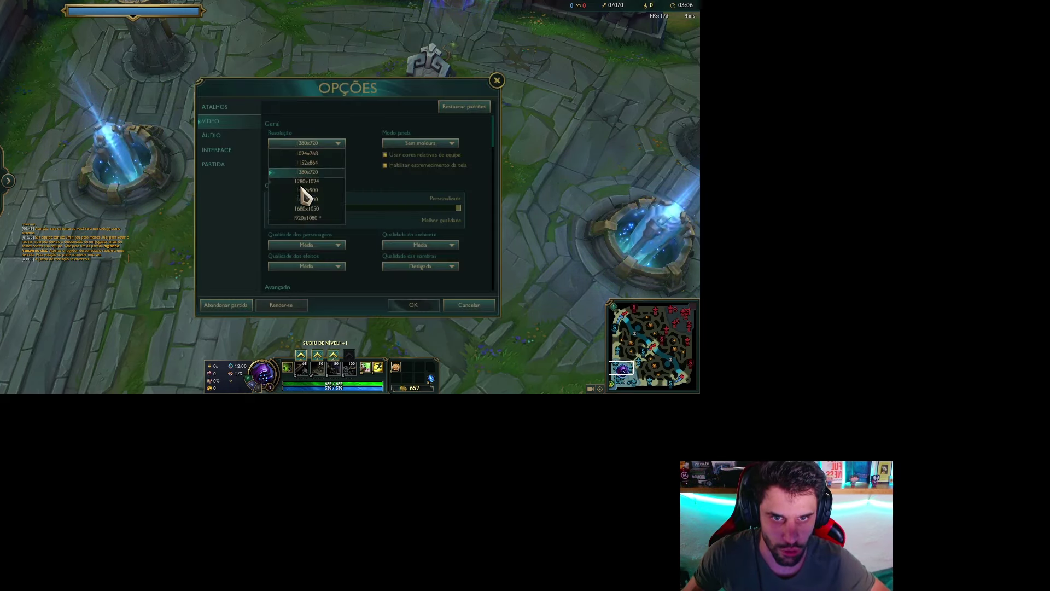
left_click(307, 218)
left_click(418, 306)
right_click(565, 281)
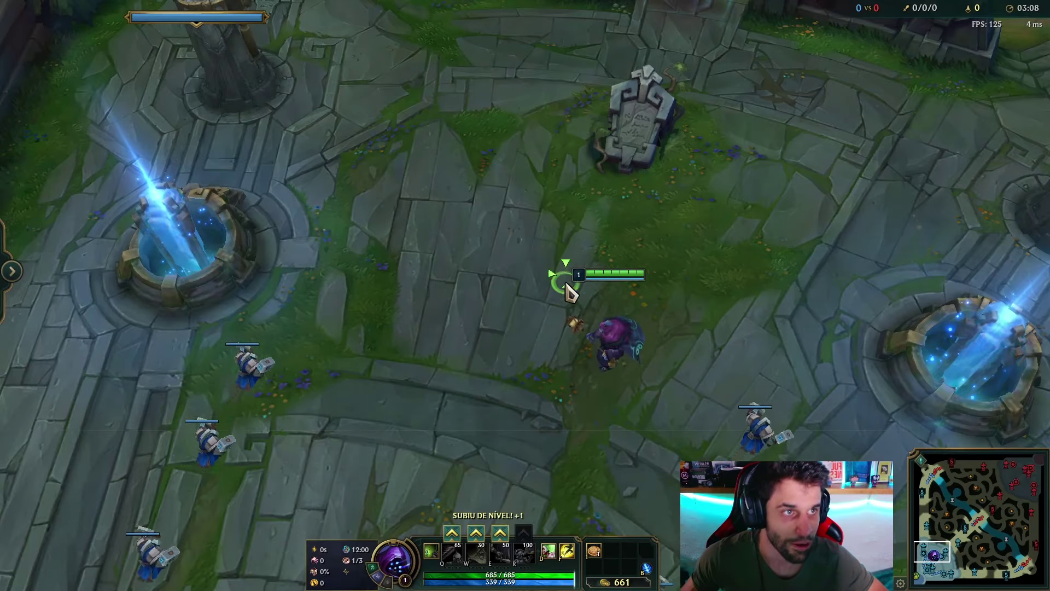